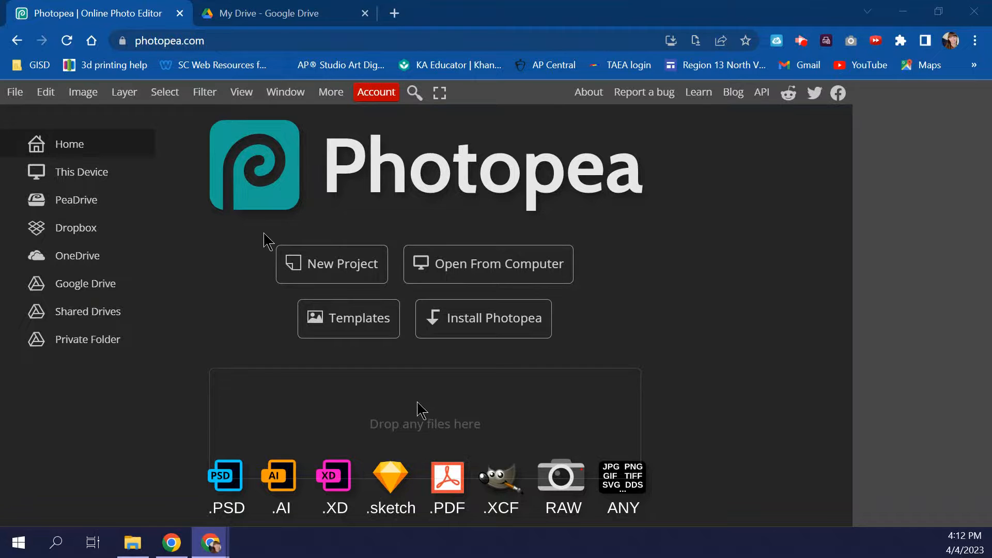
# Start a new project and name it 23_portrait_ followed by the author's school username.
pyautogui.click(317, 270)
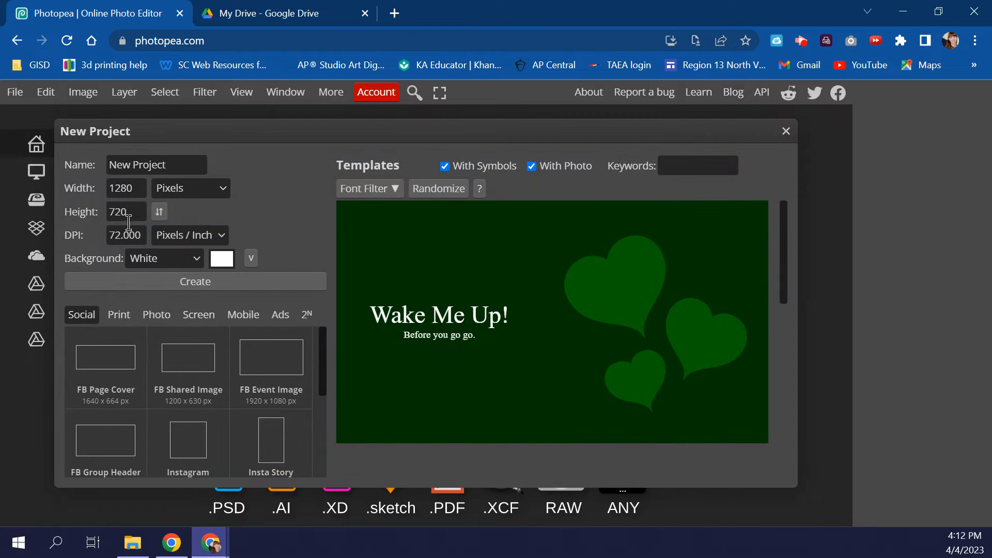
pyautogui.click(150, 165)
pyautogui.doubleClick(150, 165)
pyautogui.click(149, 164)
pyautogui.tripleClick(149, 164)
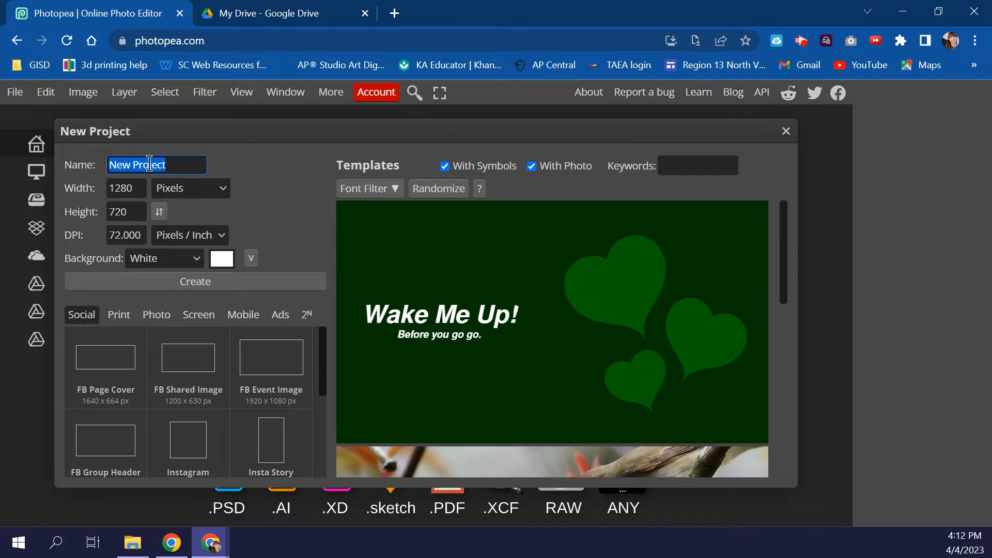
pyautogui.write('23_portrait_morin')
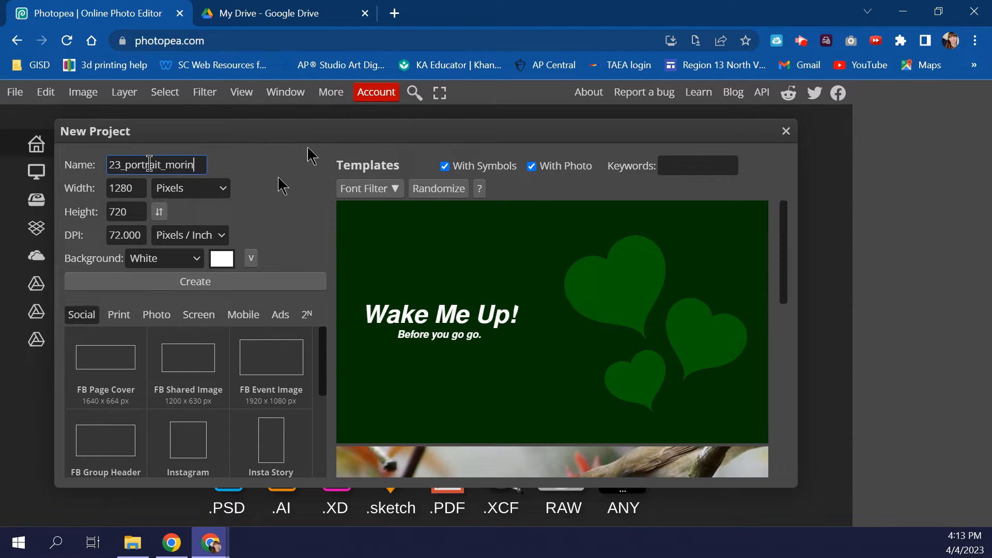
pyautogui.write('2')
pyautogui.press('BackSpace')
pyautogui.write('a')
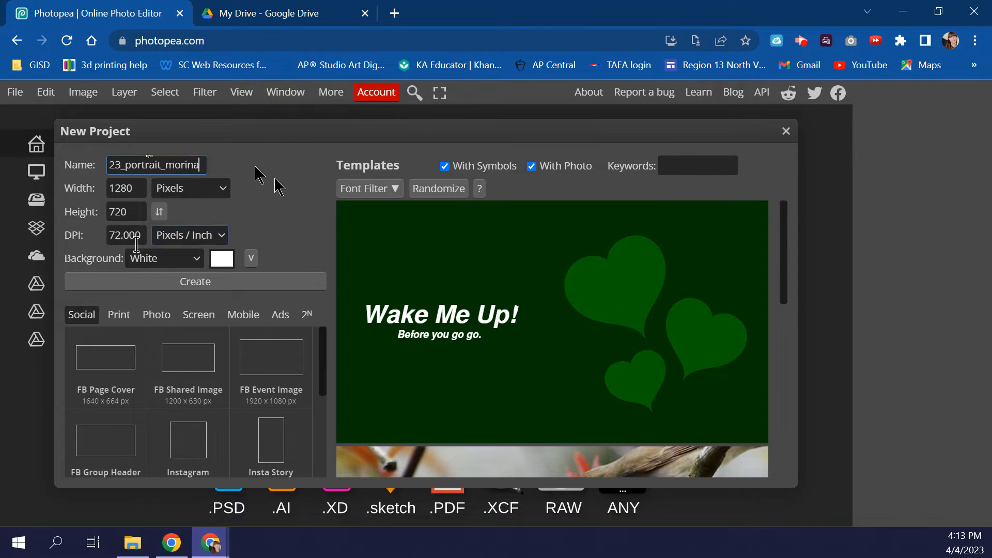
# Set the new project's resolution to 300 pixels per inch and its size unit to inches.
pyautogui.doubleClick(124, 235)
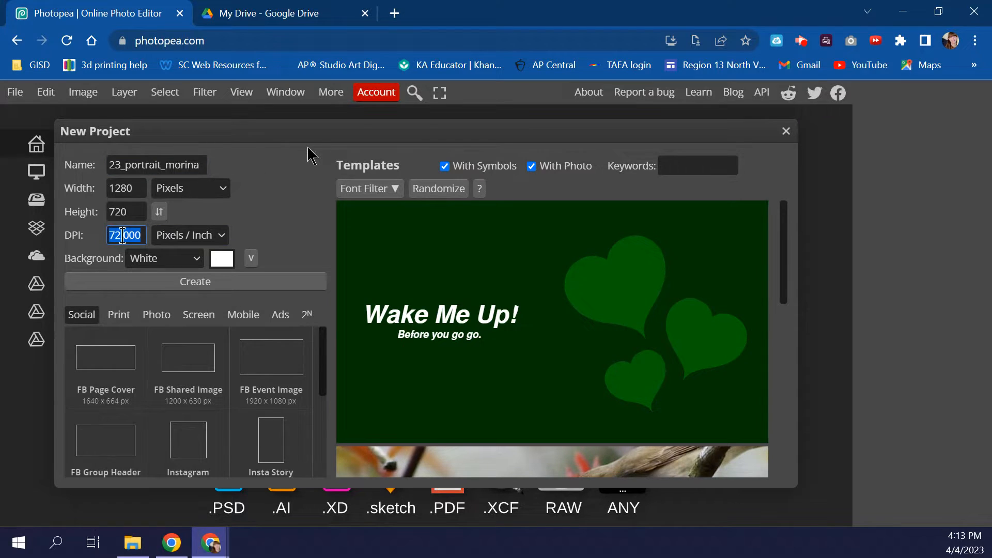
pyautogui.write('300')
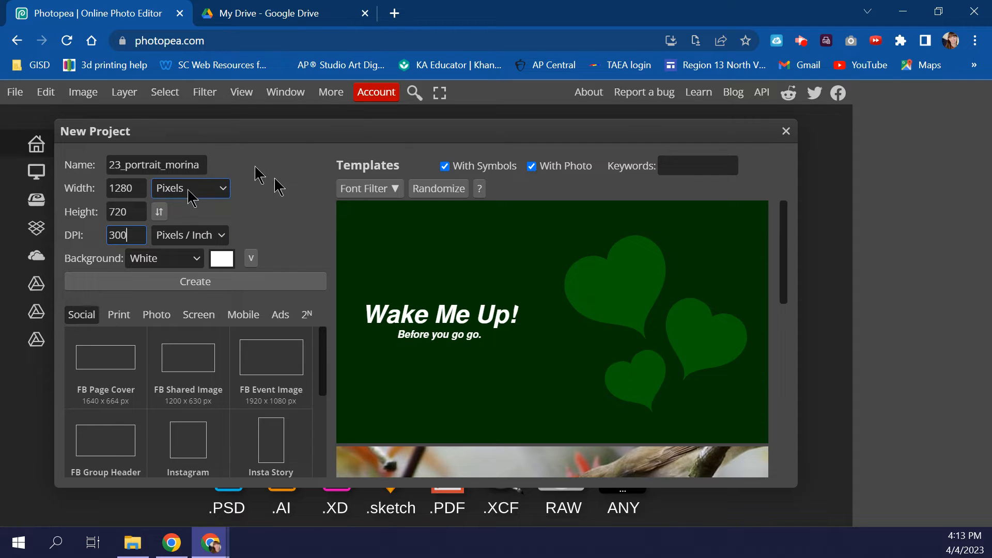
pyautogui.click(175, 196)
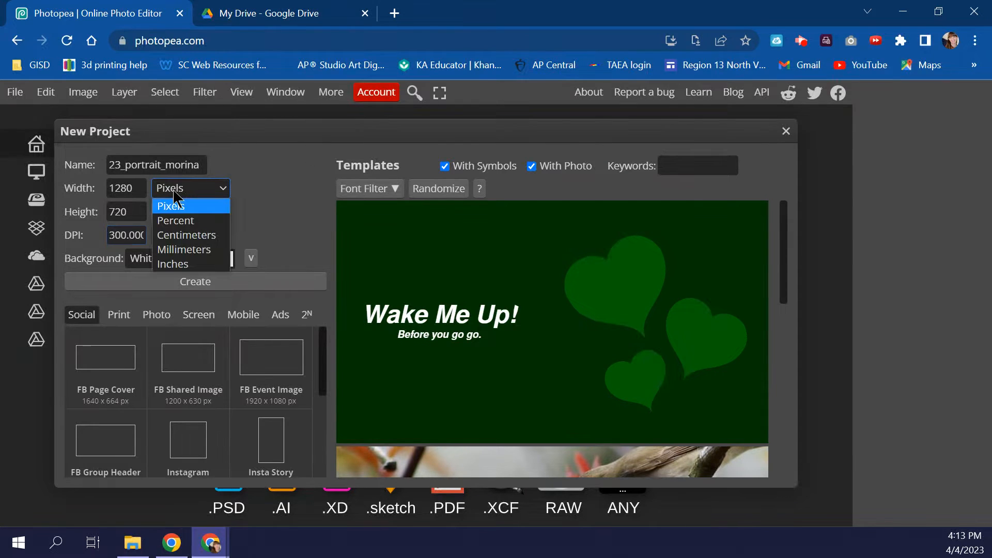
pyautogui.click(172, 264)
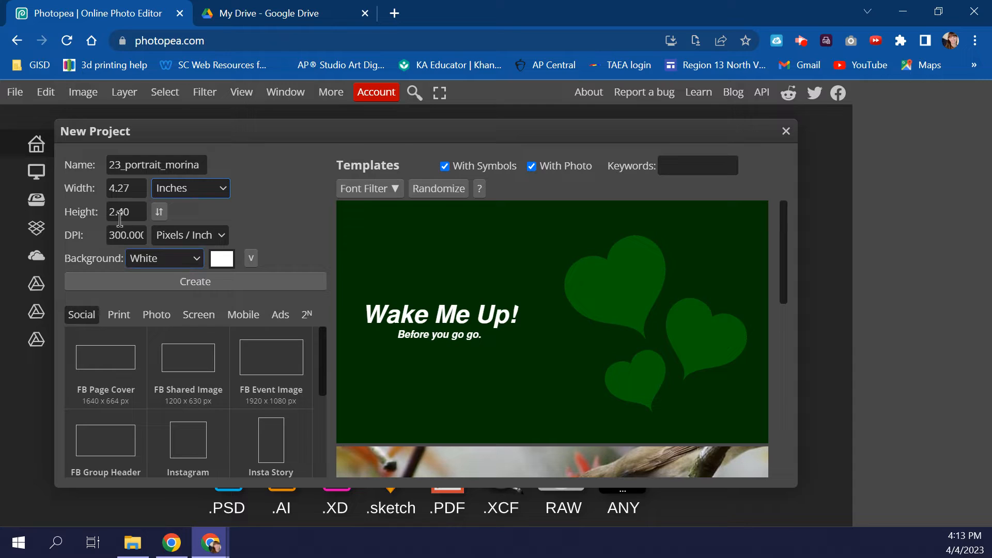
# Set the new project's width to 8.5 inches and its height to 11 inches.
pyautogui.doubleClick(119, 189)
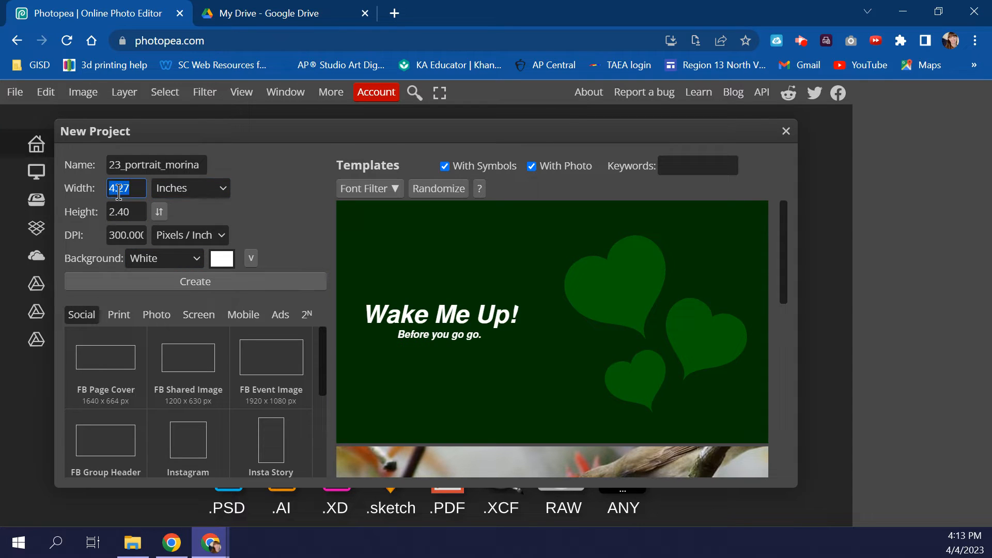
pyautogui.write('8.5')
pyautogui.doubleClick(119, 211)
pyautogui.write('11')
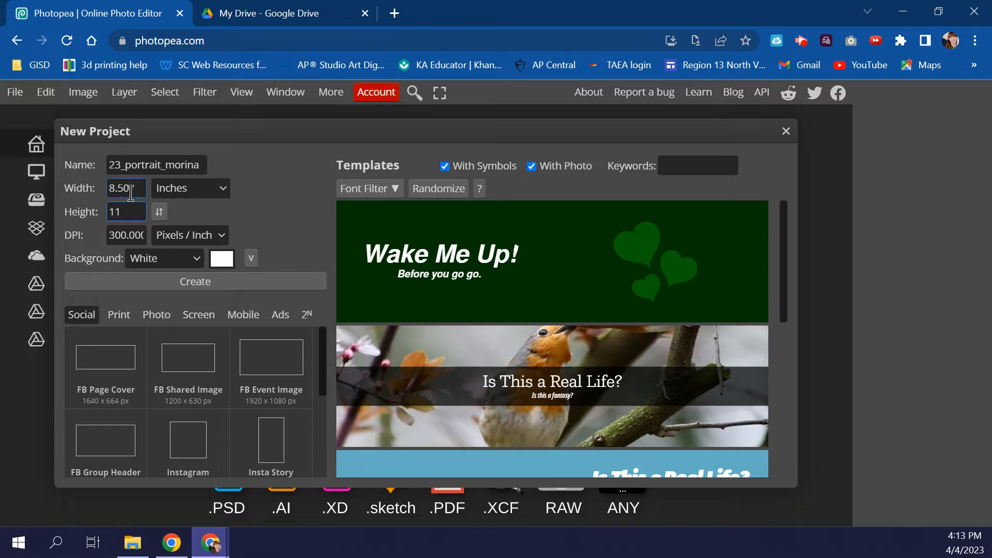
# Change the project size to 9 inches wide by 12 inches high and create the document.
pyautogui.doubleClick(132, 190)
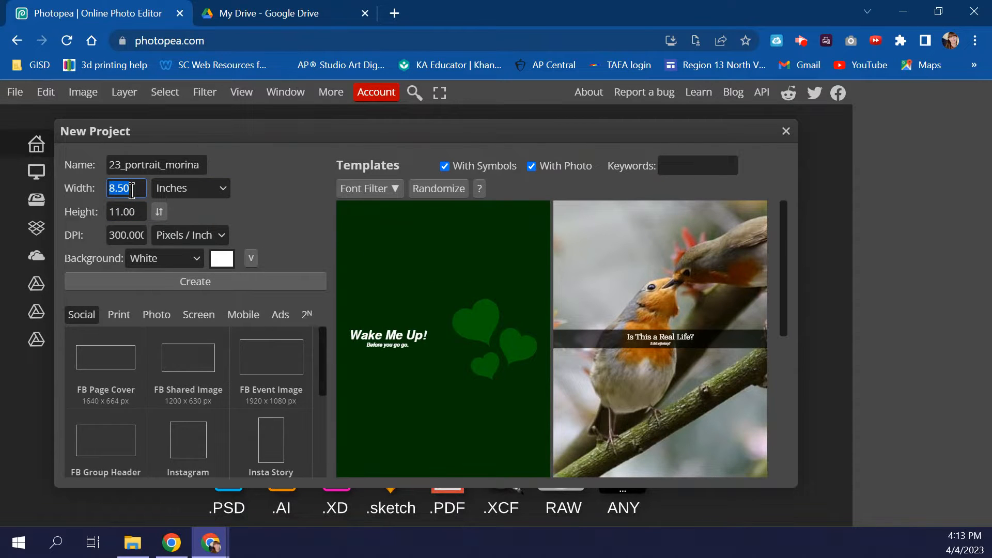
pyautogui.doubleClick(125, 212)
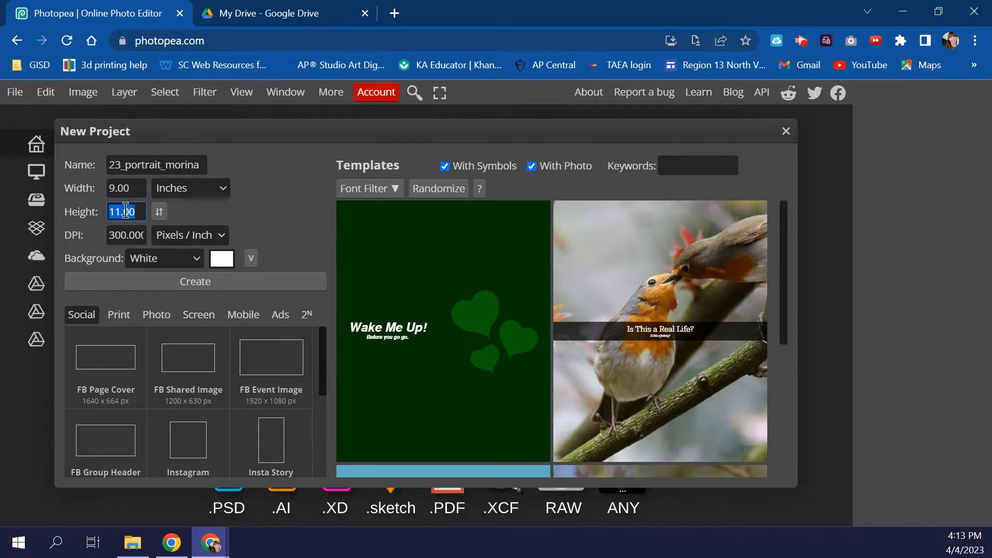
pyautogui.write('12')
pyautogui.click(192, 286)
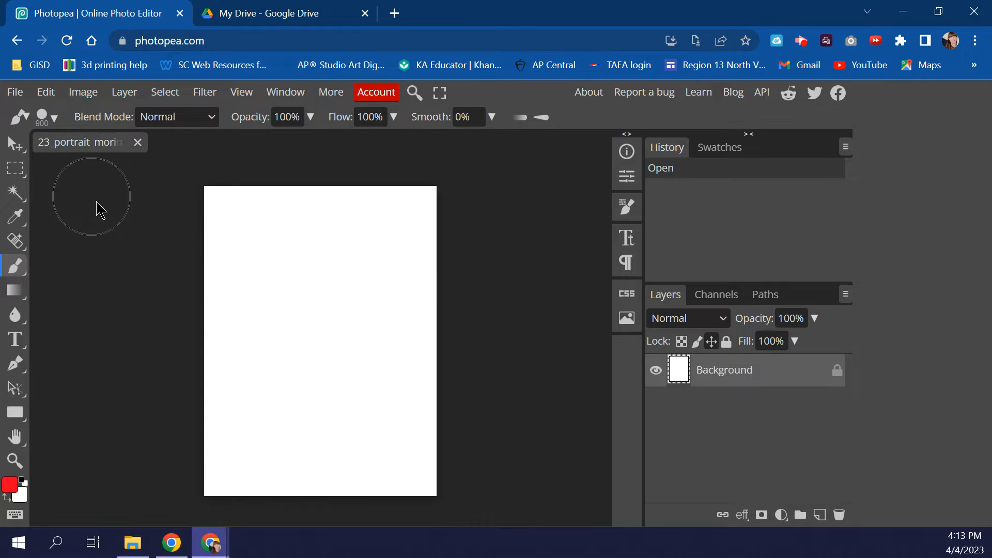
# Switch to Google Drive to view the portrait photo 20220125_172055.jpg and return to Photopea.
pyautogui.click(253, 15)
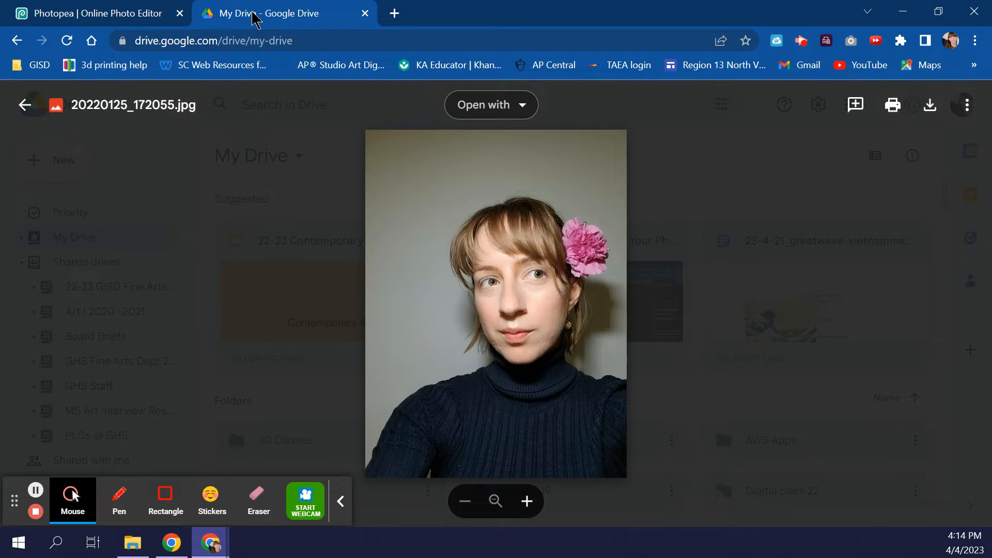
pyautogui.click(340, 501)
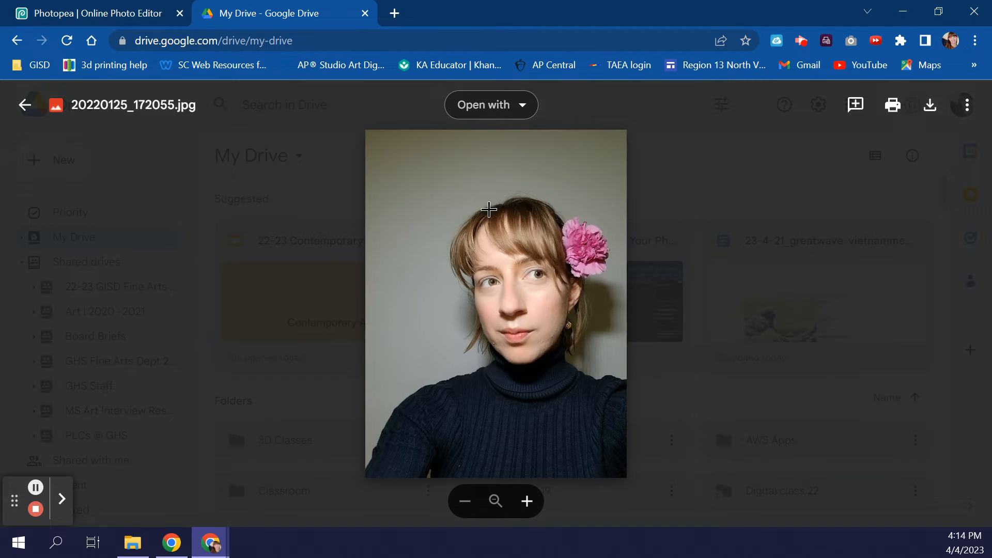
pyautogui.click(117, 11)
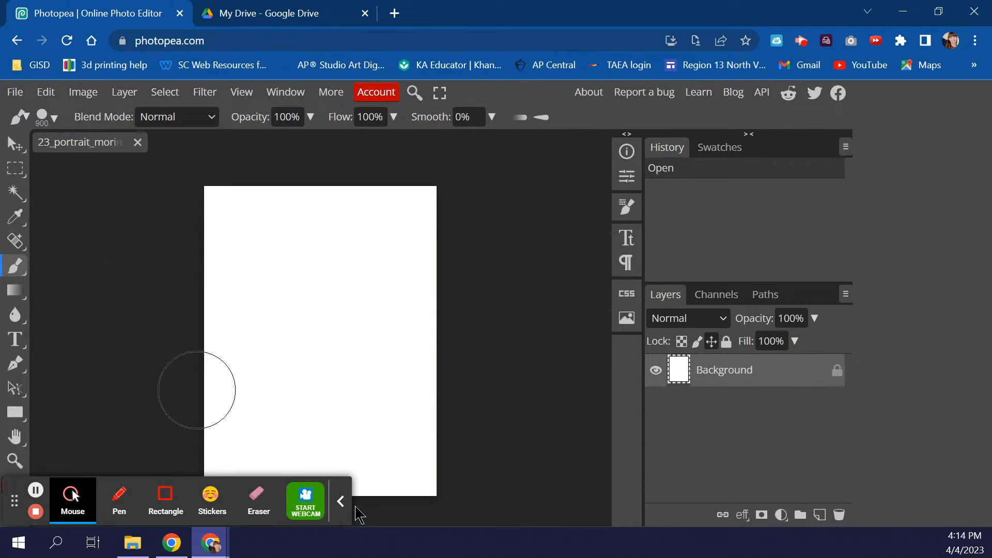
pyautogui.click(342, 502)
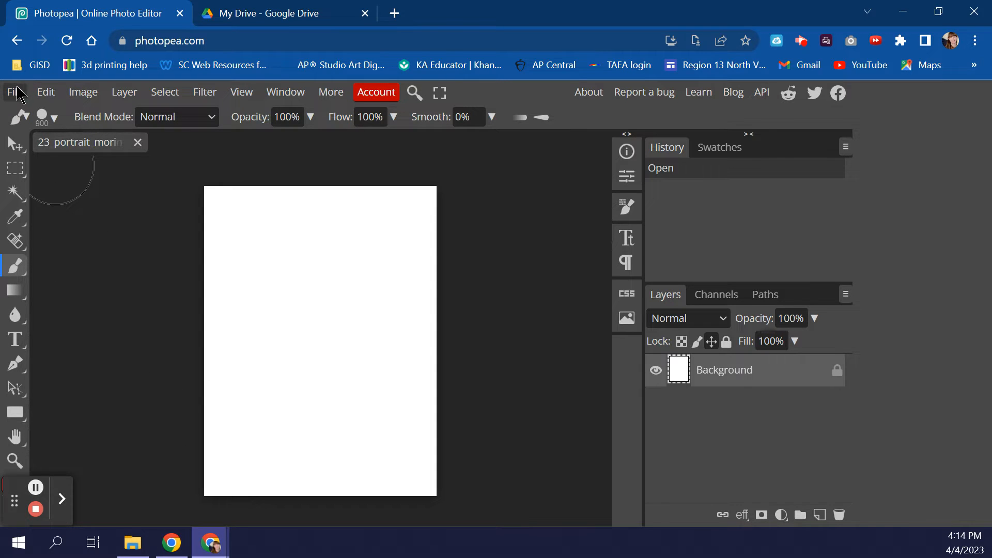
# Place the image moi from the Downloads folder into the document.
pyautogui.click(20, 99)
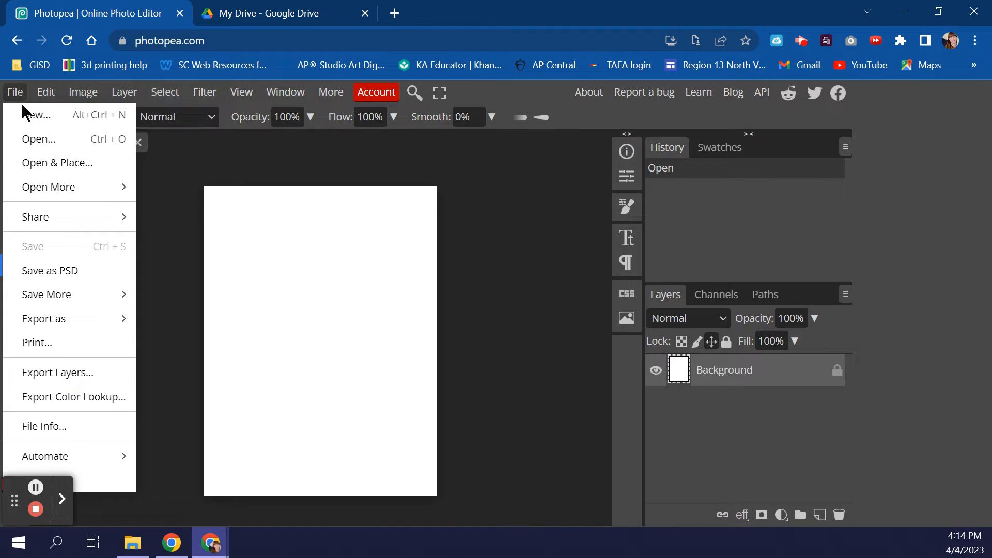
pyautogui.click(30, 164)
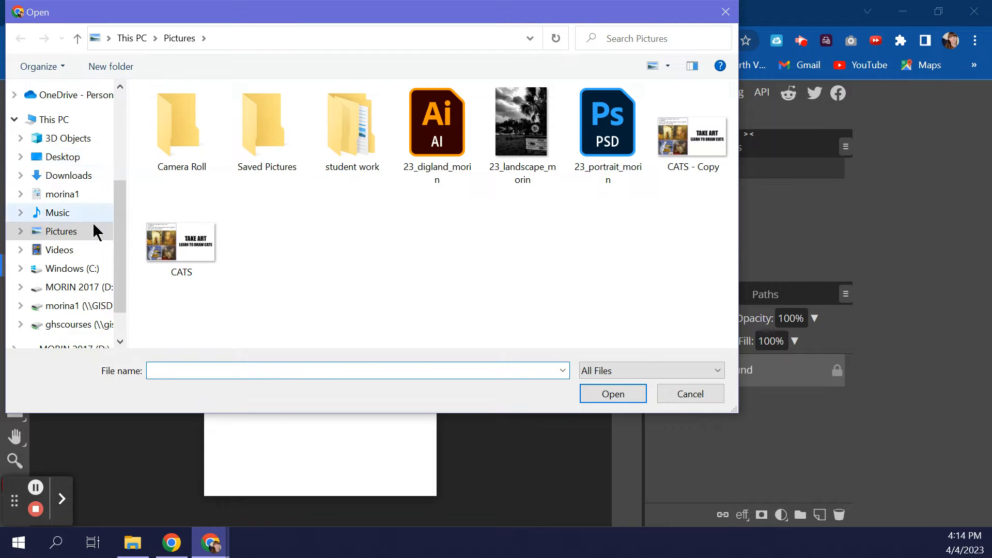
pyautogui.scroll(1, 75, 173)
pyautogui.scroll(3, 76, 172)
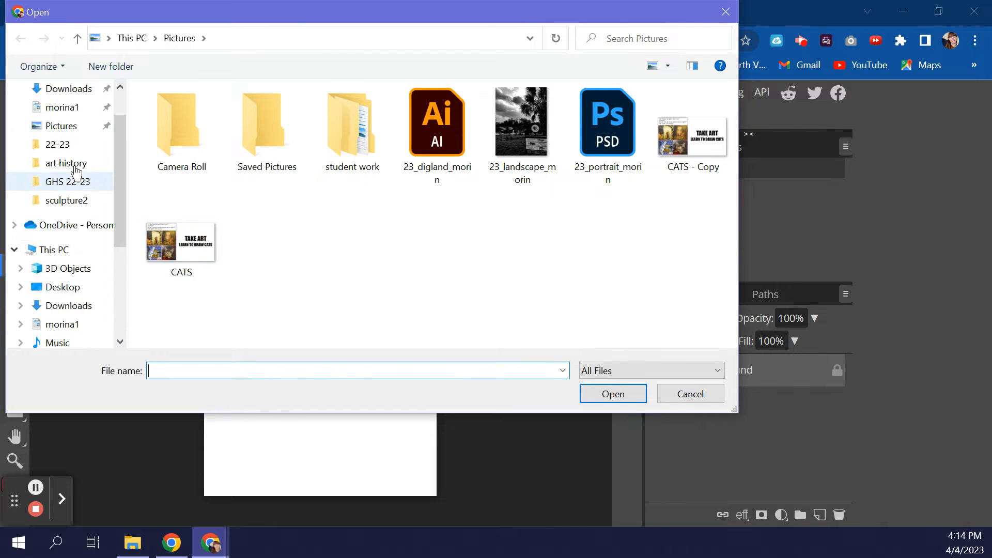
pyautogui.scroll(1, 76, 172)
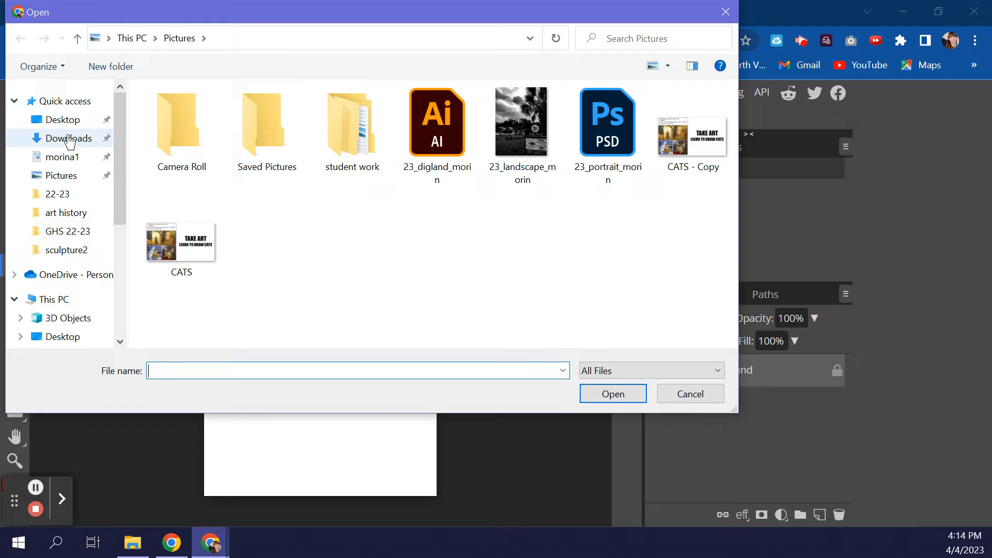
pyautogui.click(70, 138)
pyautogui.click(202, 135)
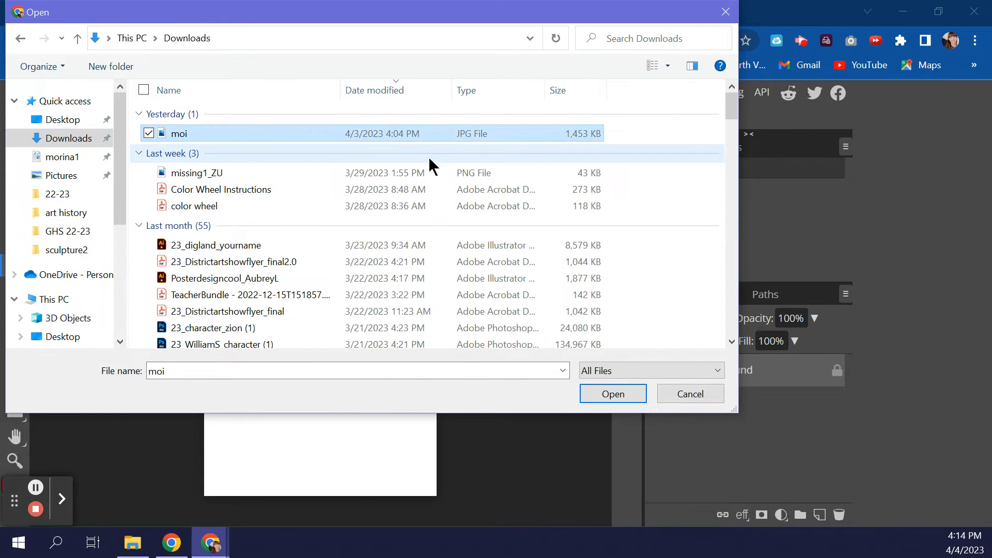
pyautogui.click(613, 394)
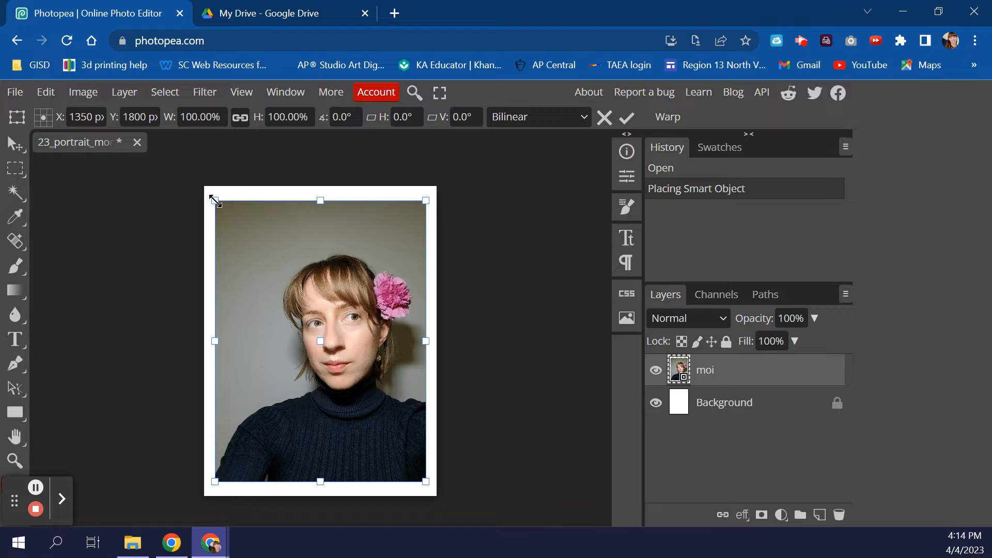
# Scale the placed portrait proportionally to about 110% so it fills the whole canvas, and apply the transform.
pyautogui.moveTo(215, 201); pyautogui.dragTo(201, 181)
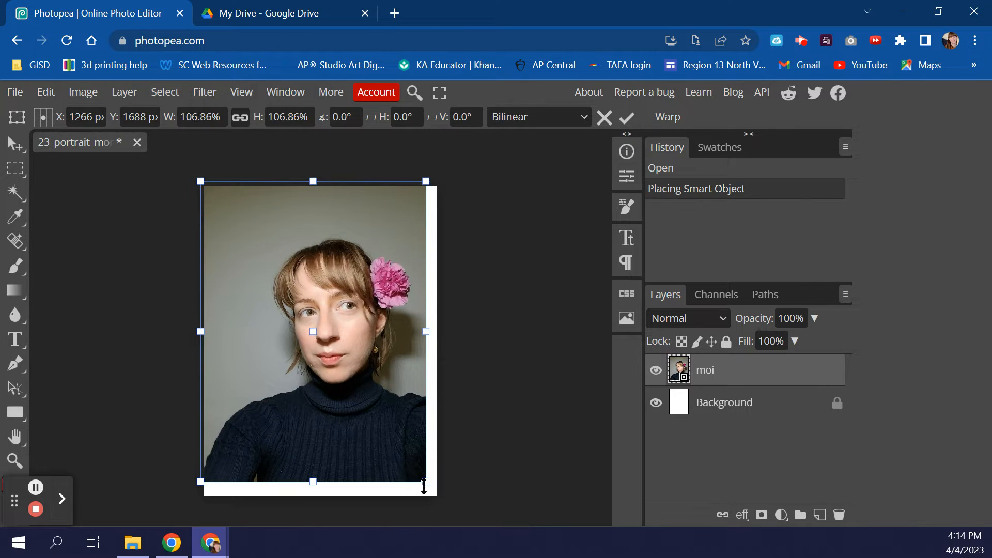
pyautogui.moveTo(389, 445)
pyautogui.mouseDown()
pyautogui.moveTo(395, 450)
pyautogui.moveTo(395, 437)
pyautogui.mouseUp()
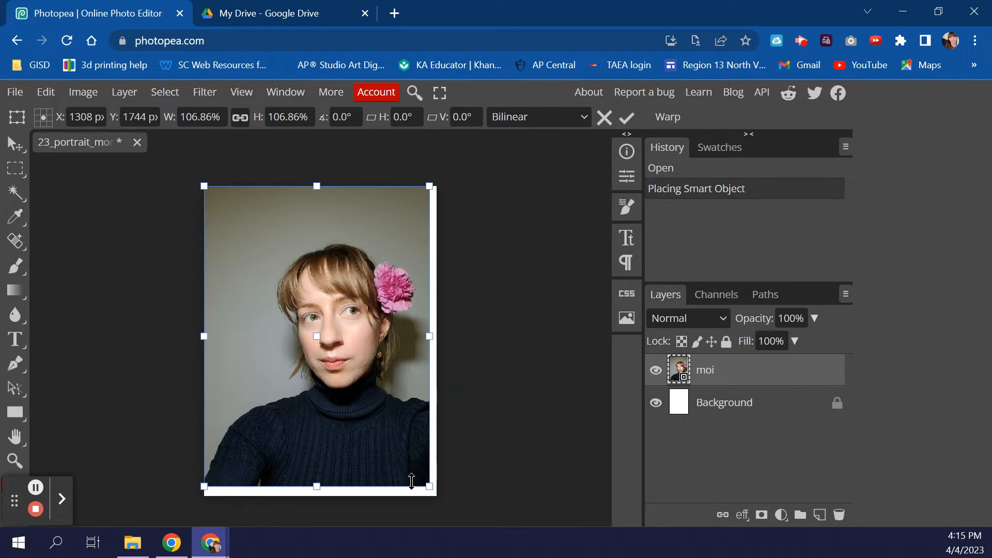
pyautogui.moveTo(425, 488); pyautogui.dragTo(437, 499)
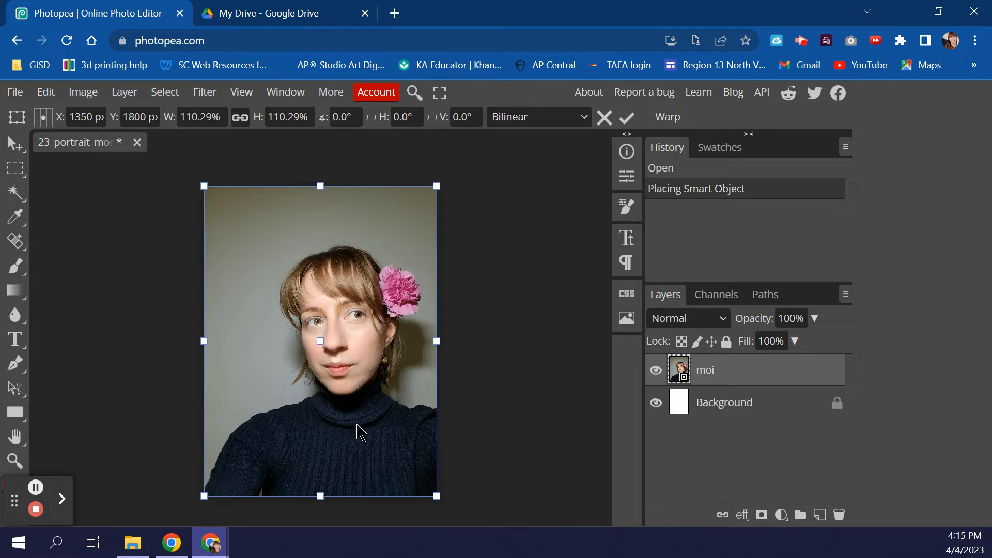
pyautogui.click(630, 125)
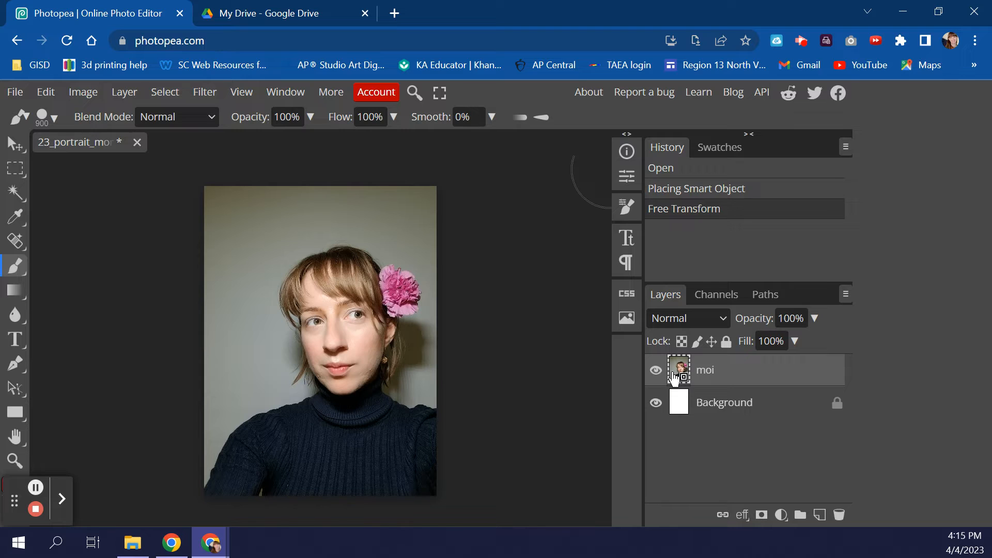
# Rasterize the moi layer and rename it photo.
pyautogui.rightClick(678, 373)
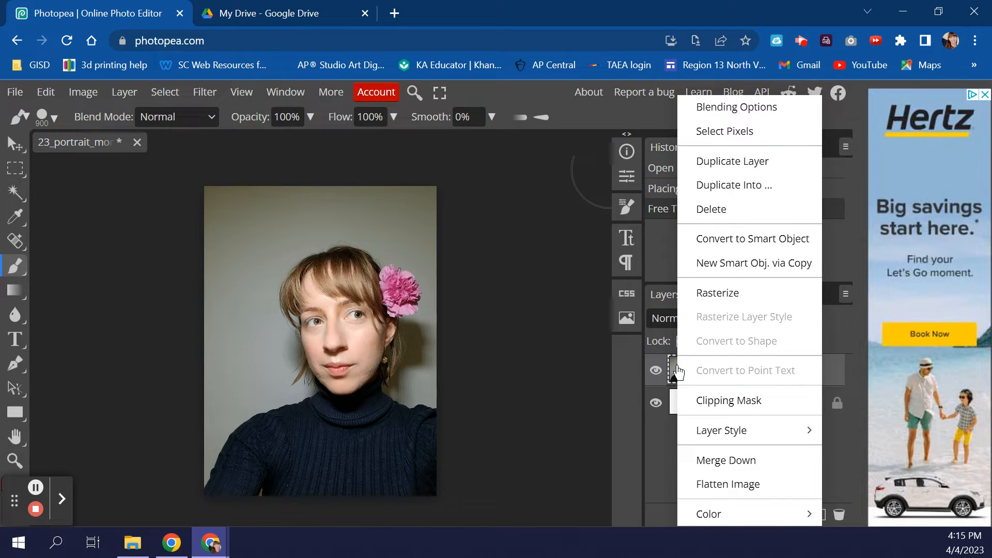
pyautogui.click(723, 298)
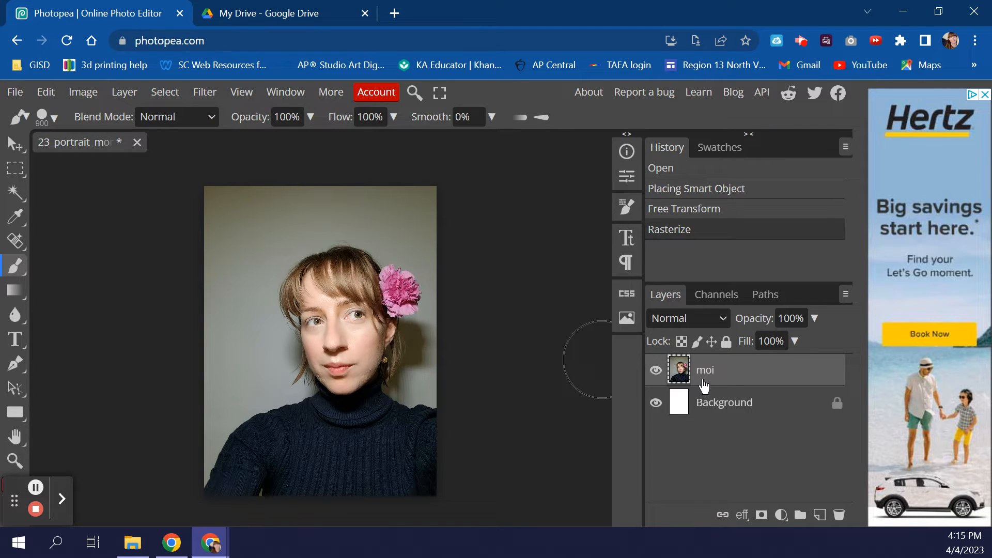
pyautogui.doubleClick(706, 371)
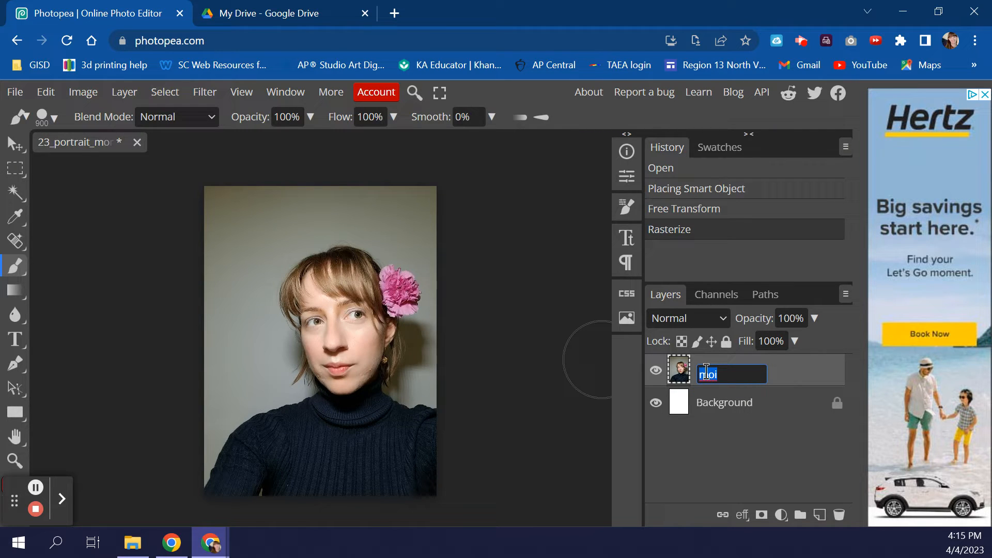
pyautogui.write('photo')
pyautogui.click(735, 441)
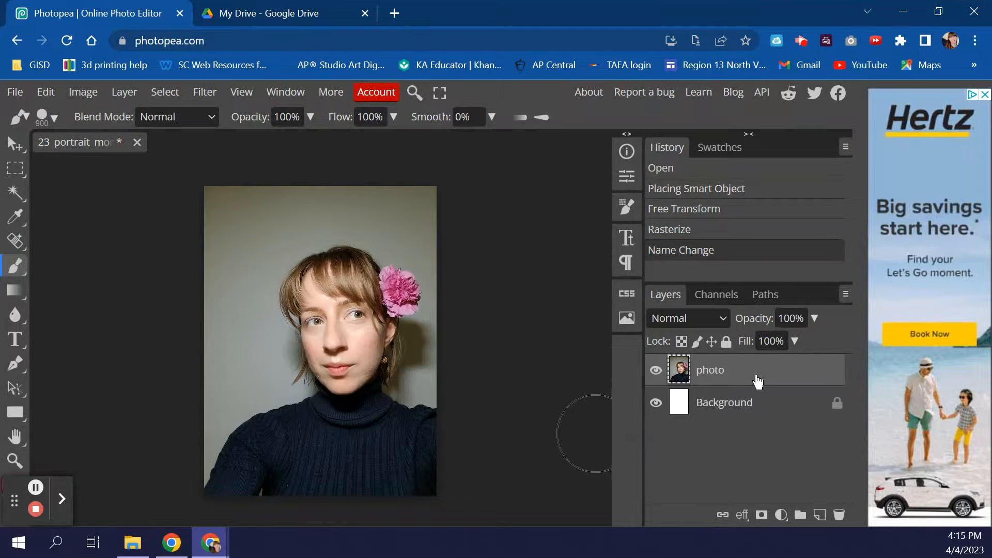
# Add a new layer above the photo layer and name it color background.
pyautogui.click(820, 516)
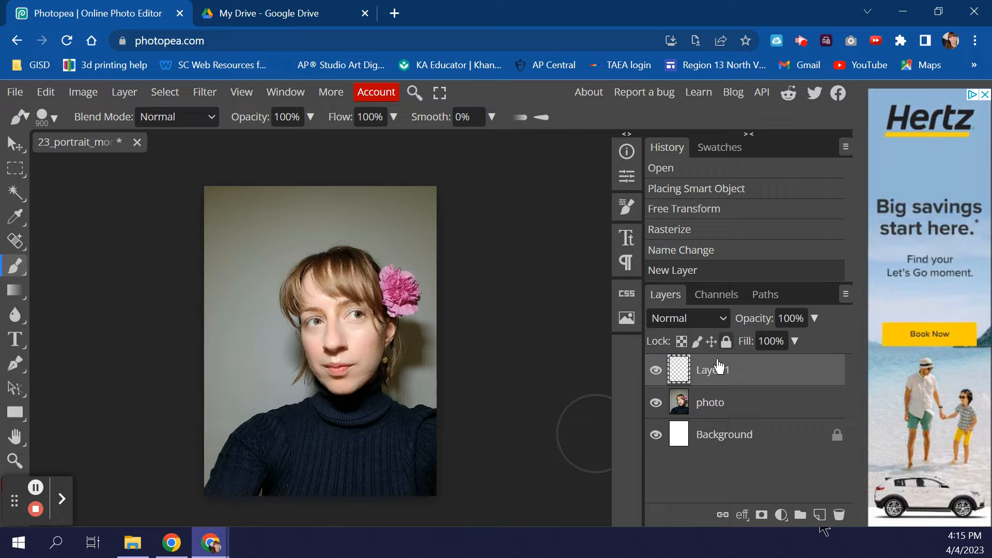
pyautogui.doubleClick(706, 374)
pyautogui.write('col')
pyautogui.write('or backr')
pyautogui.press('BackSpace')
pyautogui.write('ground')
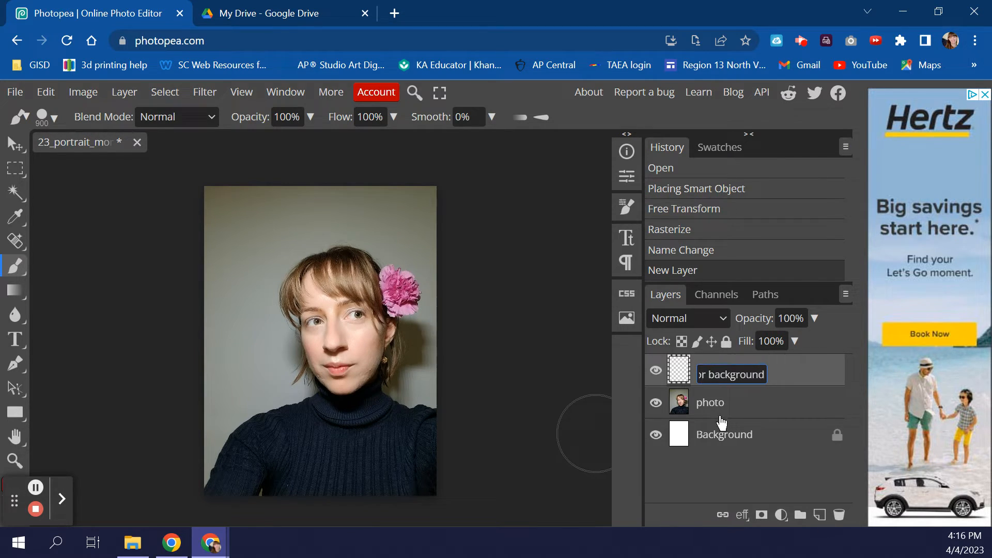
pyautogui.click(747, 471)
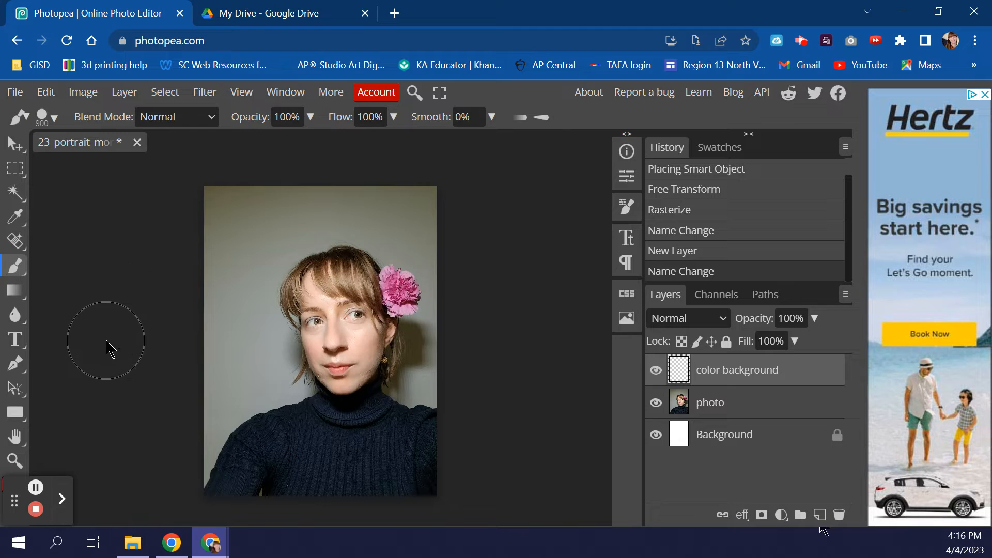
# Make the photo layer active and set up the Quick Selection tool with a 600 px brush.
pyautogui.click(715, 411)
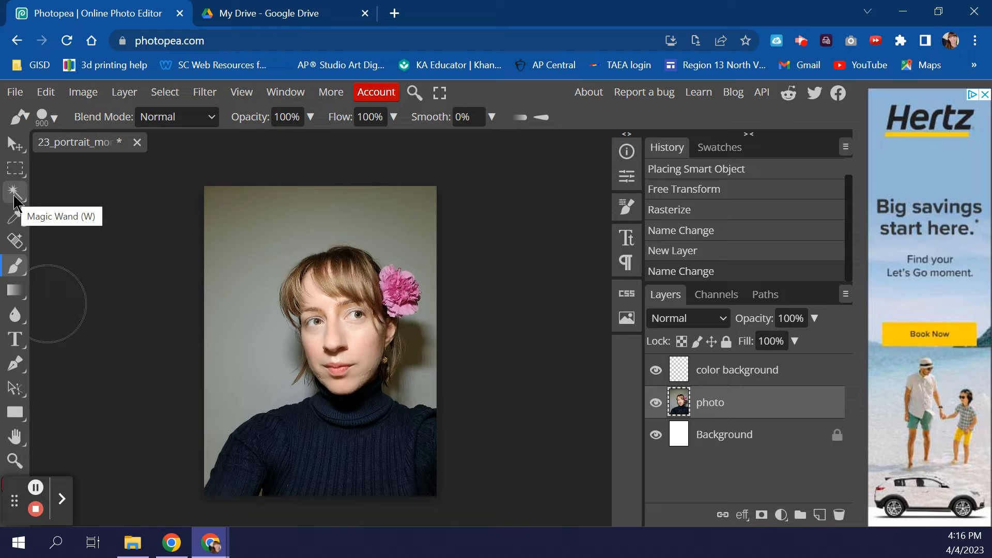
pyautogui.moveTo(14, 199); pyautogui.dragTo(54, 224)
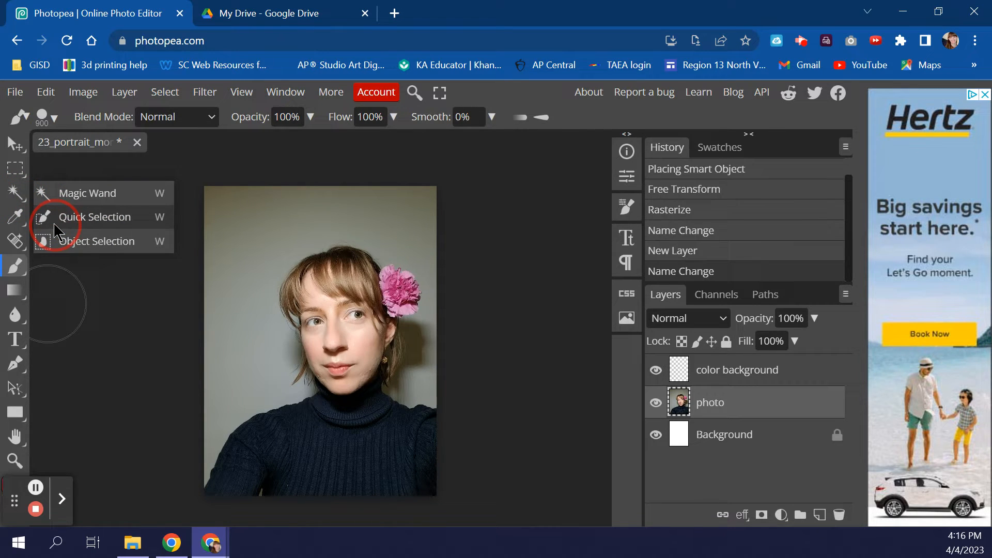
pyautogui.moveTo(54, 223); pyautogui.dragTo(54, 223)
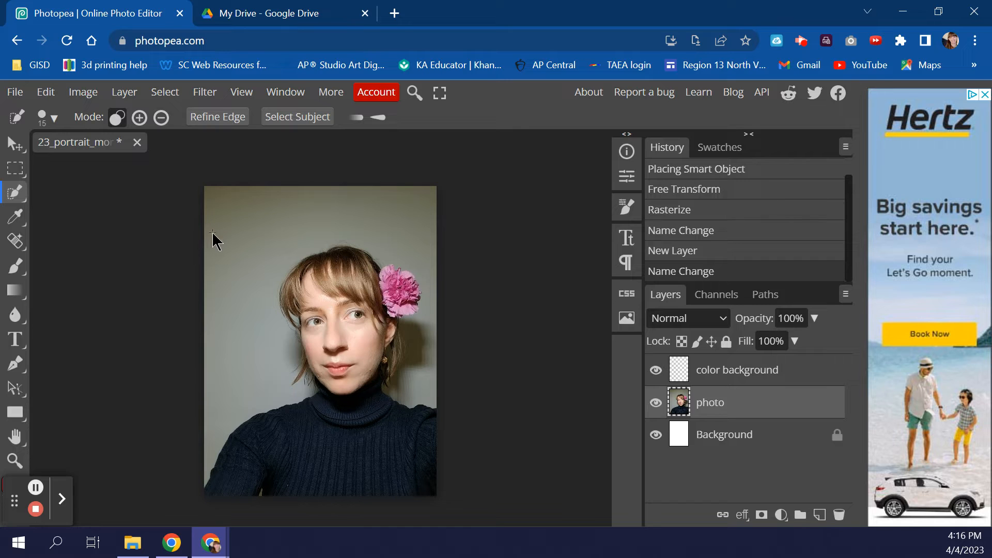
pyautogui.click(54, 120)
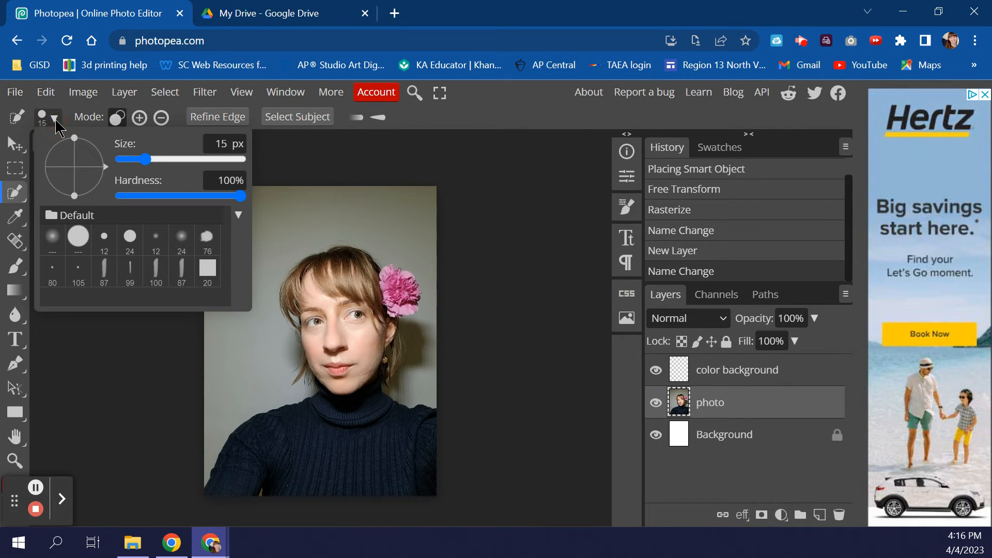
pyautogui.moveTo(146, 160); pyautogui.dragTo(178, 164)
pyautogui.click(55, 120)
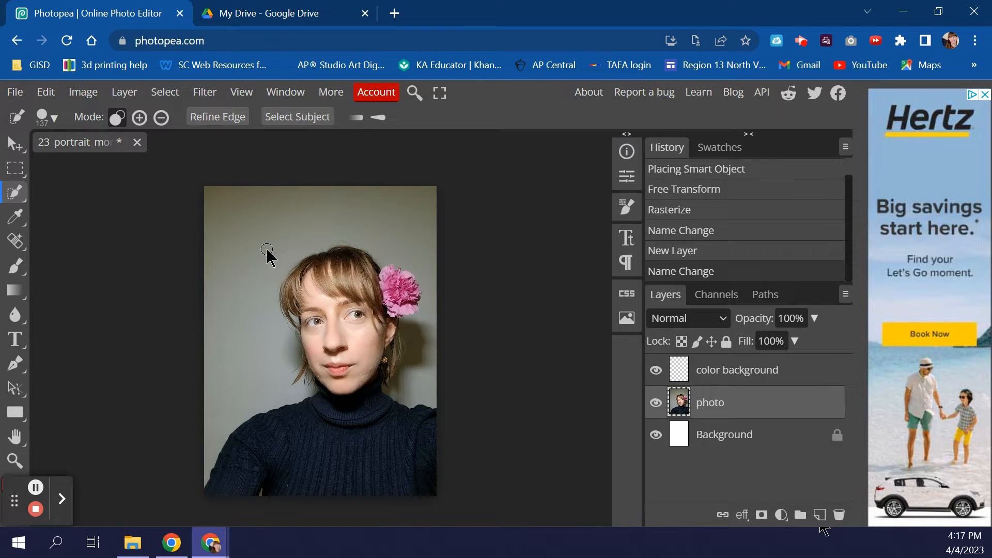
pyautogui.press(']')
pyautogui.press(']')
pyautogui.press(']')
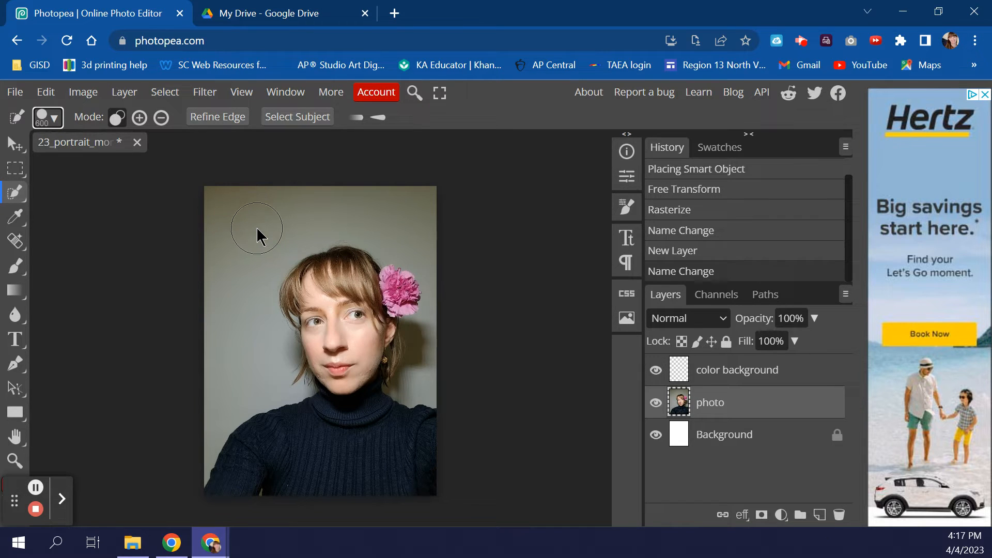
# Select the gray backdrop around the person, including the upper corners and the small gap along its left edge.
pyautogui.click(257, 229)
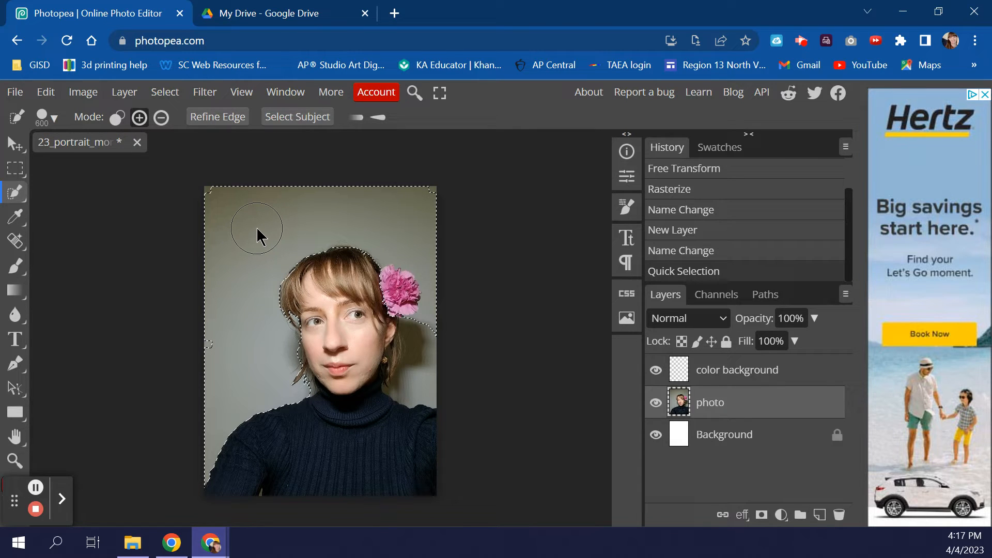
pyautogui.click(219, 197)
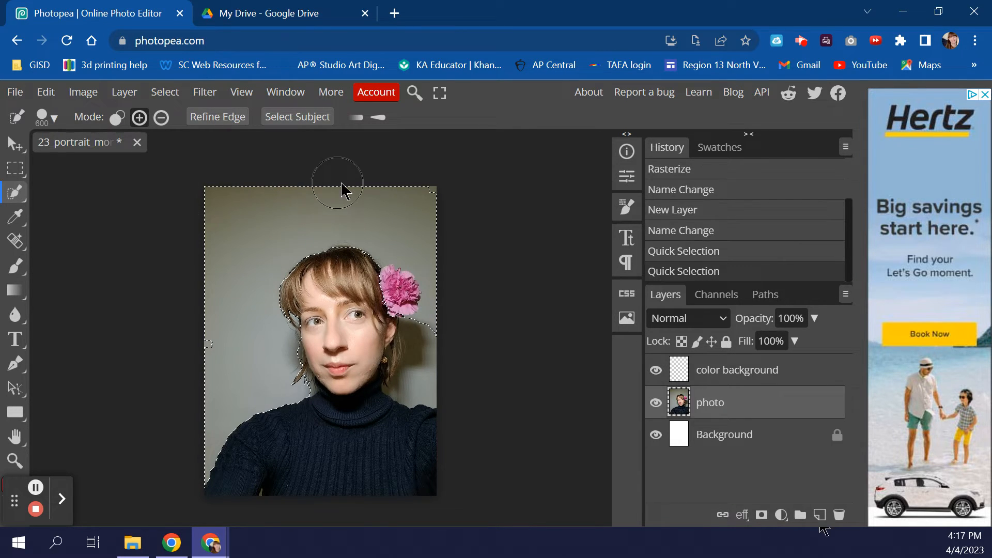
pyautogui.click(426, 189)
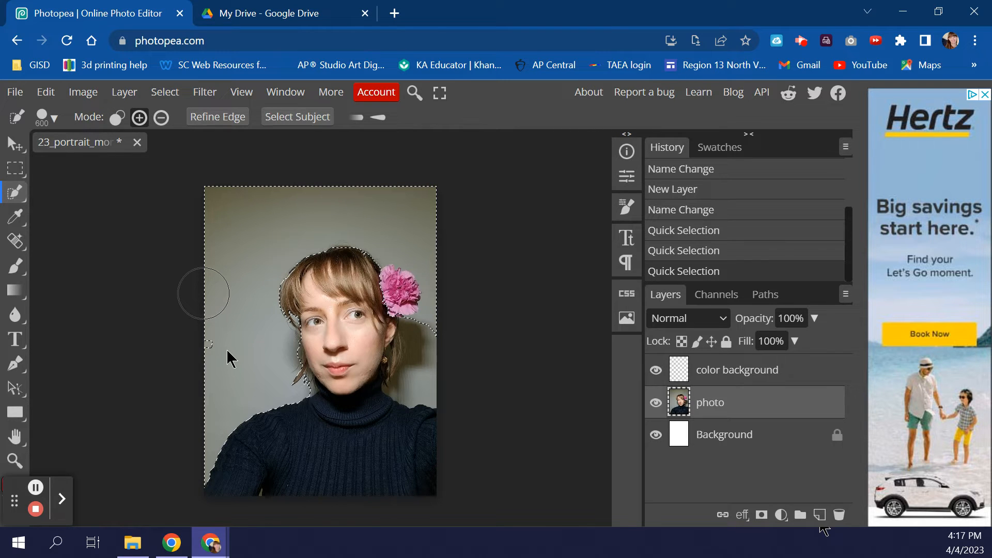
pyautogui.click(210, 346)
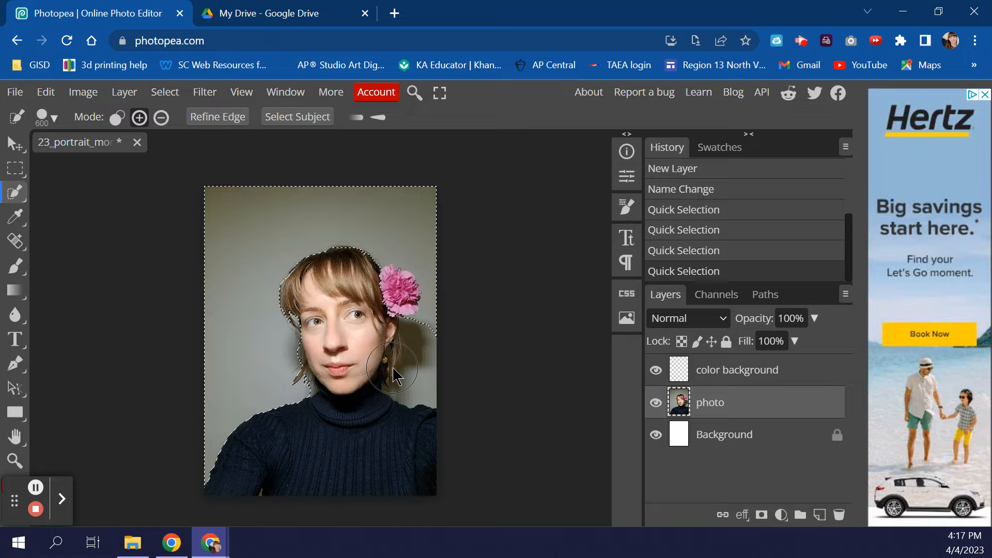
# Add the shadowed backdrop between the hair, shoulder and right photo edge to the selection with a 300 px brush.
pyautogui.press('[')
pyautogui.press('[')
pyautogui.press('[')
pyautogui.click(421, 390)
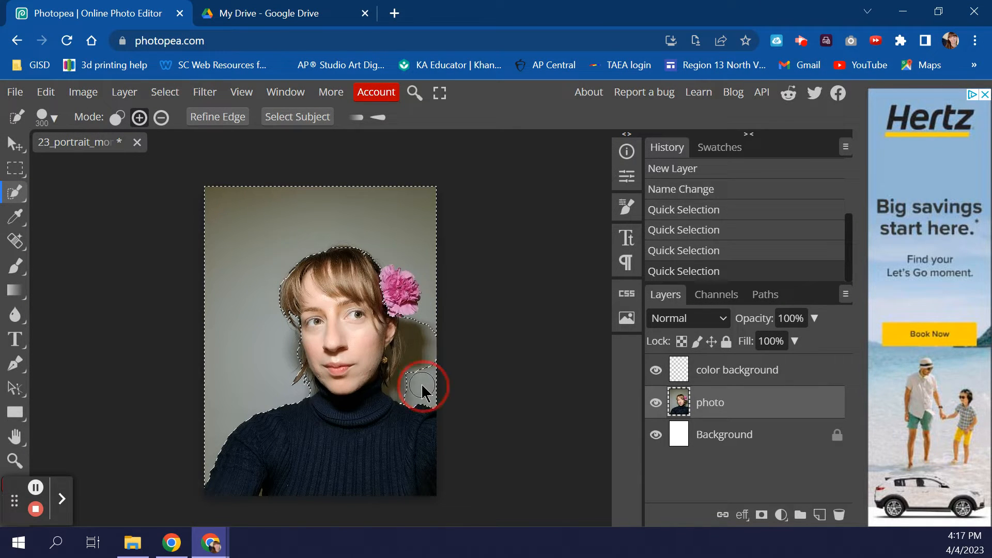
pyautogui.click(425, 350)
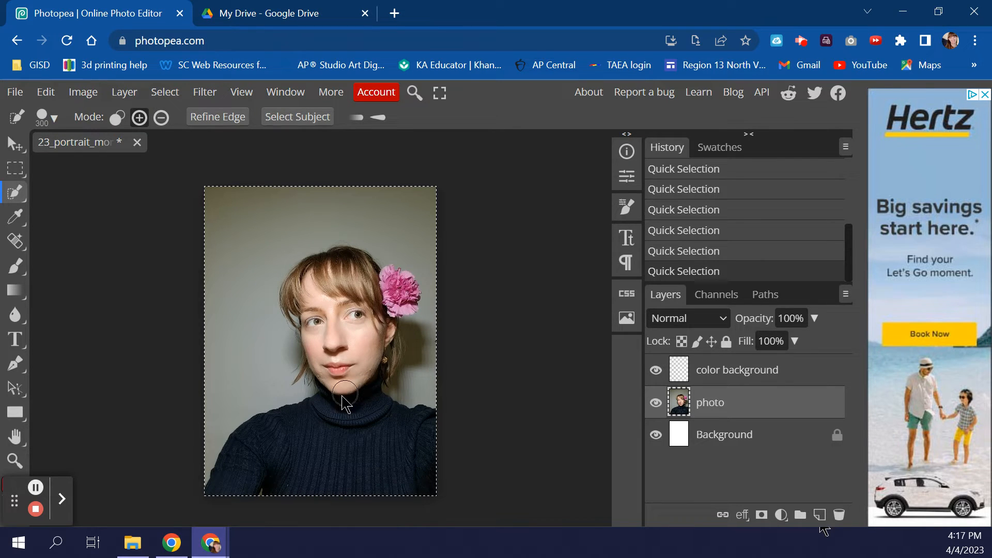
# Subtract the dark turtleneck sweater from the selection with a 500 px brush.
pyautogui.press(']')
pyautogui.press(']')
pyautogui.press('alt')
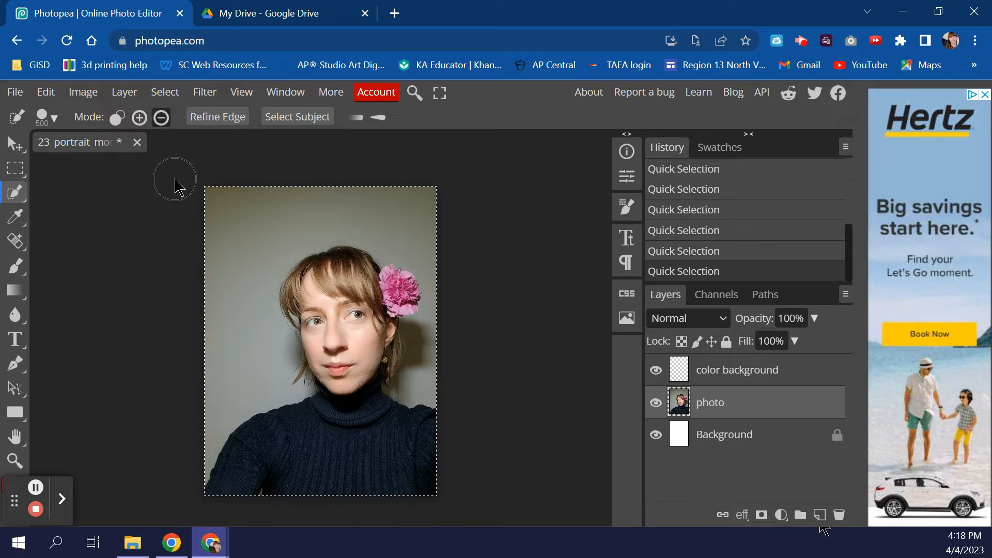
pyautogui.press('alt')
pyautogui.press('alt')
pyautogui.press('alt')
pyautogui.press('alt')
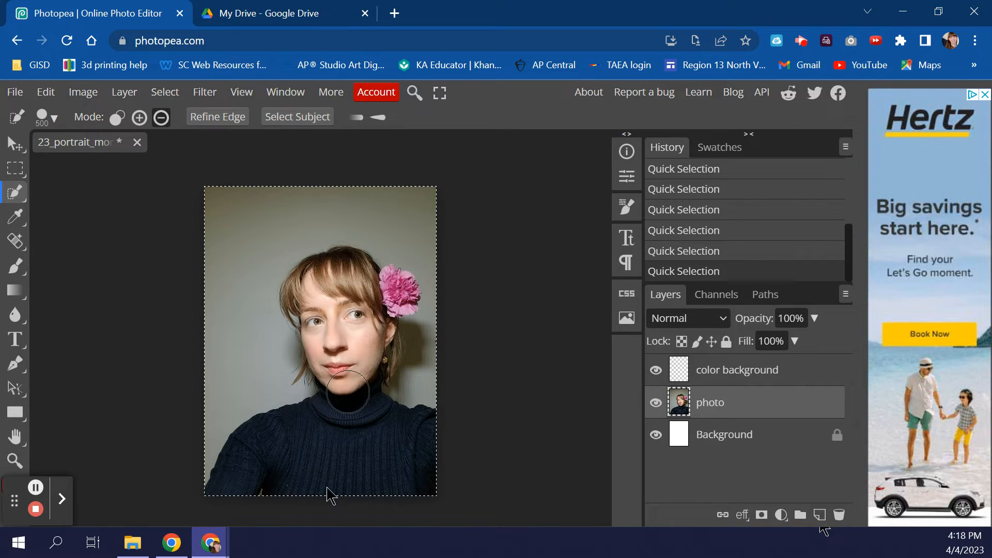
pyautogui.keyDown('alt'); pyautogui.click(341, 453); pyautogui.keyUp('alt')
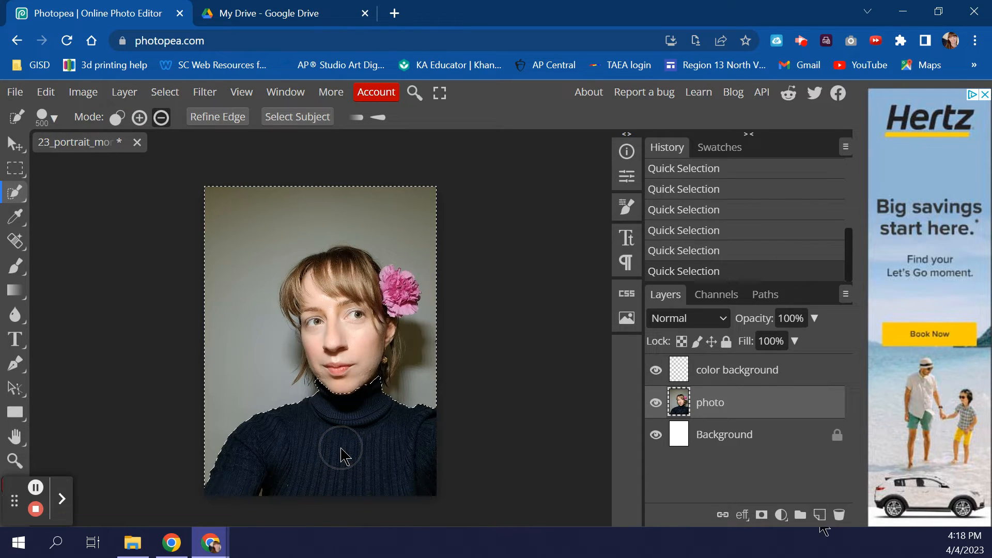
# Subtract the face and hair from the selection.
pyautogui.press('alt')
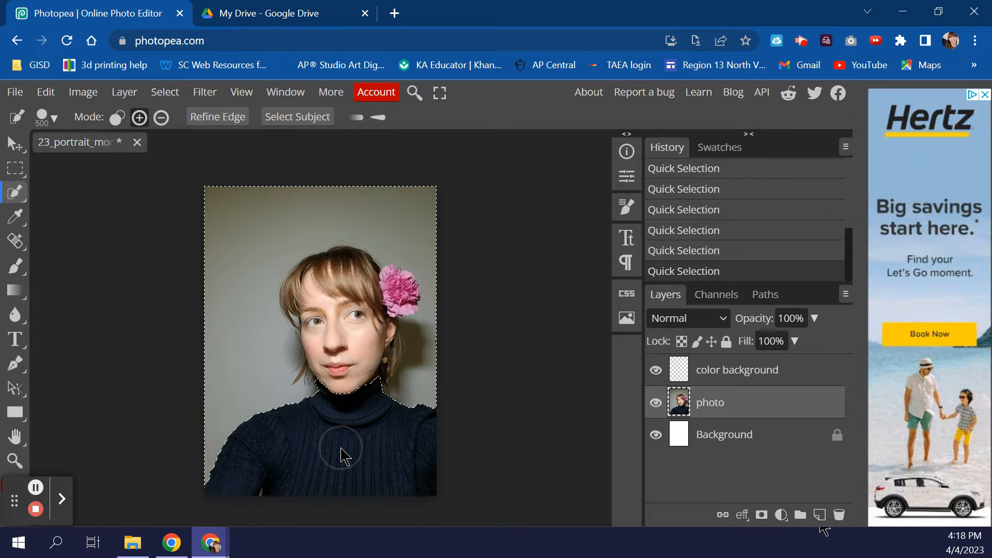
pyautogui.press('alt')
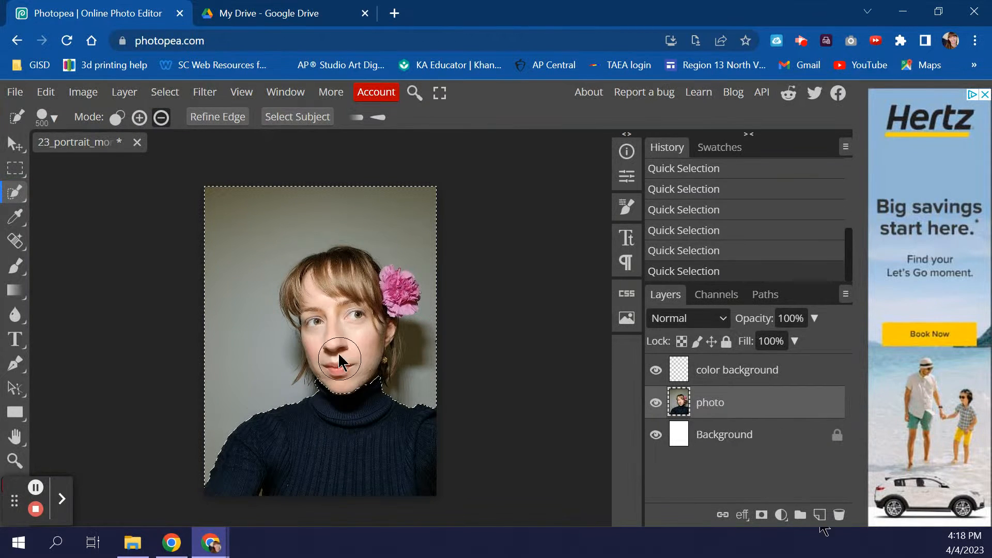
pyautogui.keyDown('alt'); pyautogui.click(342, 336); pyautogui.keyUp('alt')
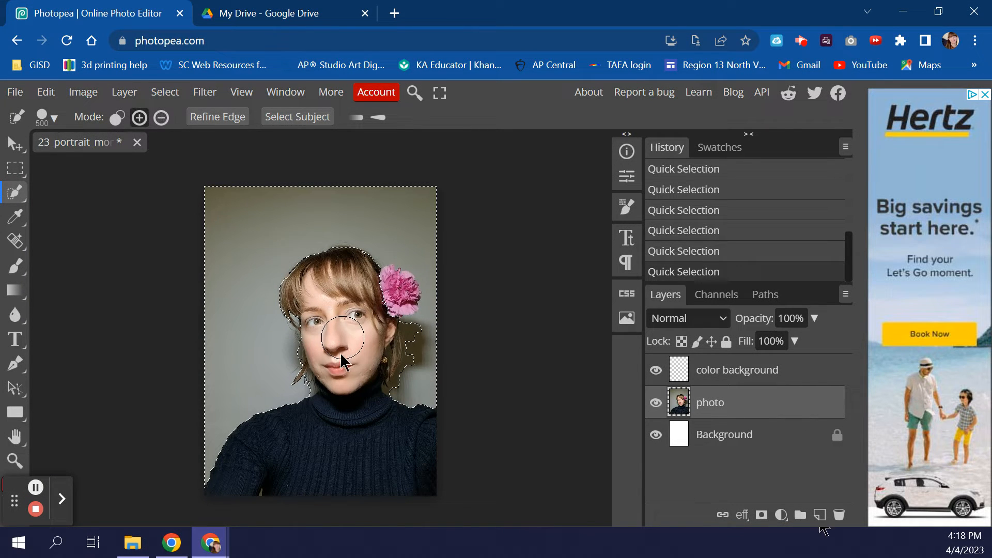
# Try to subtract the pink flower from the selection with 500 px and 350 px brushes, undoing each attempt.
pyautogui.press('alt')
pyautogui.keyDown('alt'); pyautogui.click(391, 299); pyautogui.keyUp('alt')
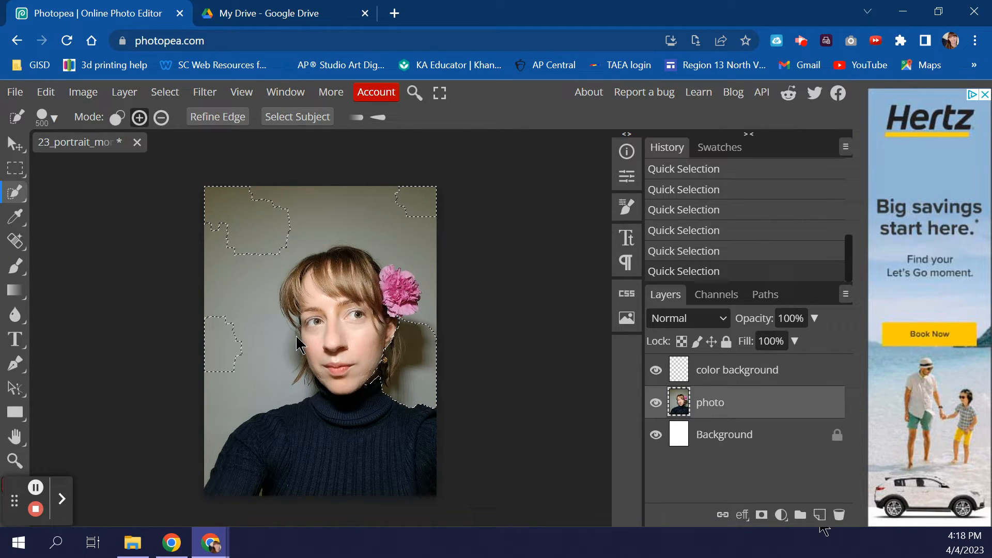
pyautogui.hotkey('ctrl', 'z')
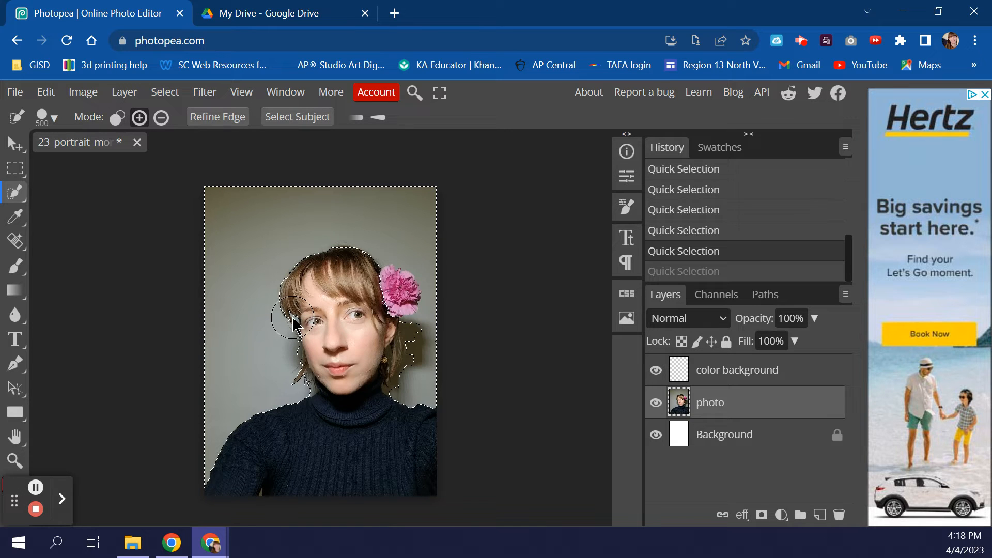
pyautogui.press('[')
pyautogui.press('[')
pyautogui.press('[')
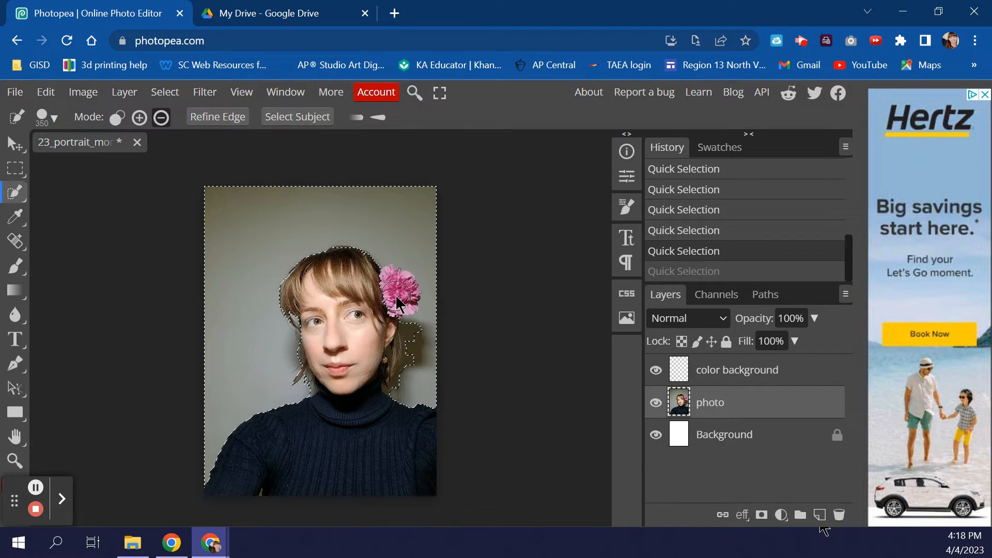
pyautogui.keyDown('alt'); pyautogui.click(398, 304); pyautogui.keyUp('alt')
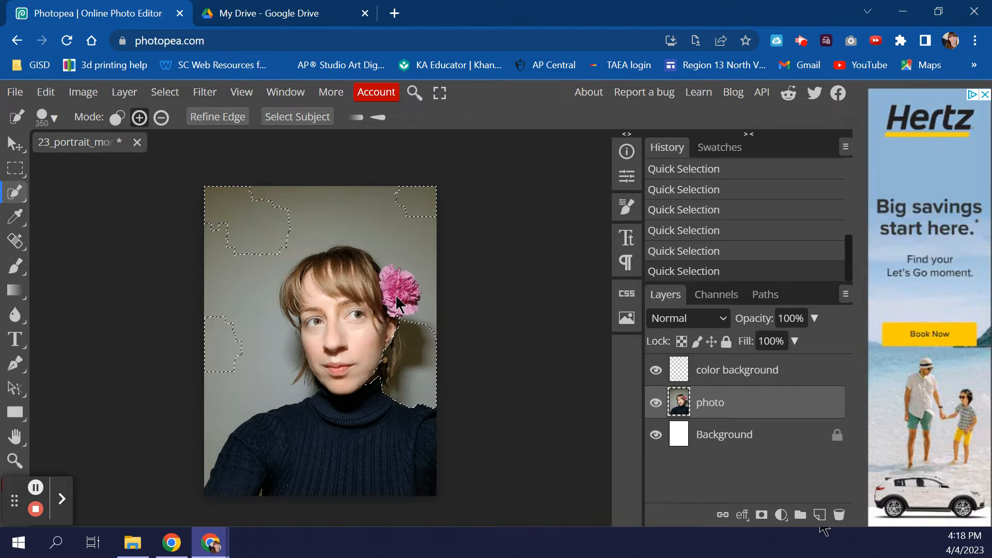
pyautogui.hotkey('ctrl', 'z')
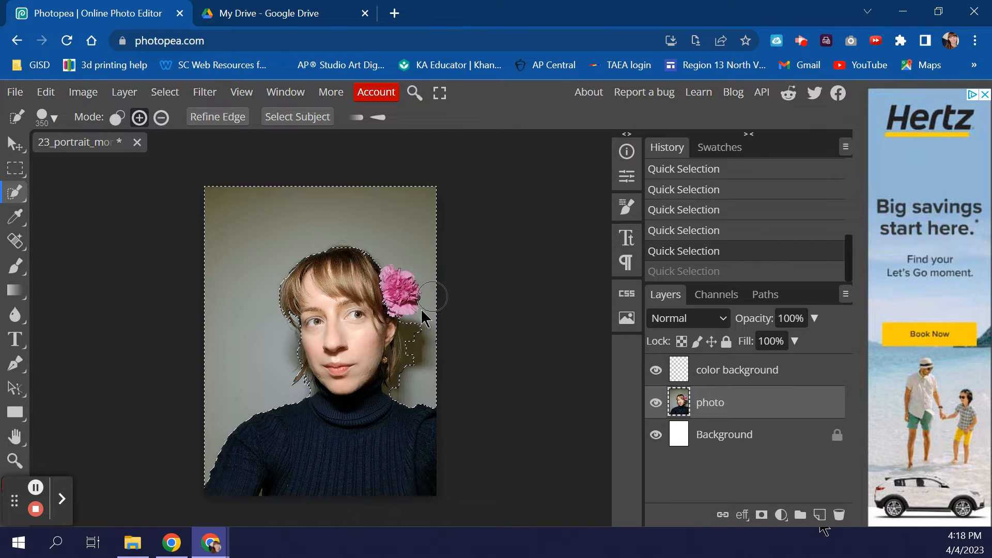
# Subtract the pink flower from the selection with a 250 px brush.
pyautogui.press('[')
pyautogui.press('alt')
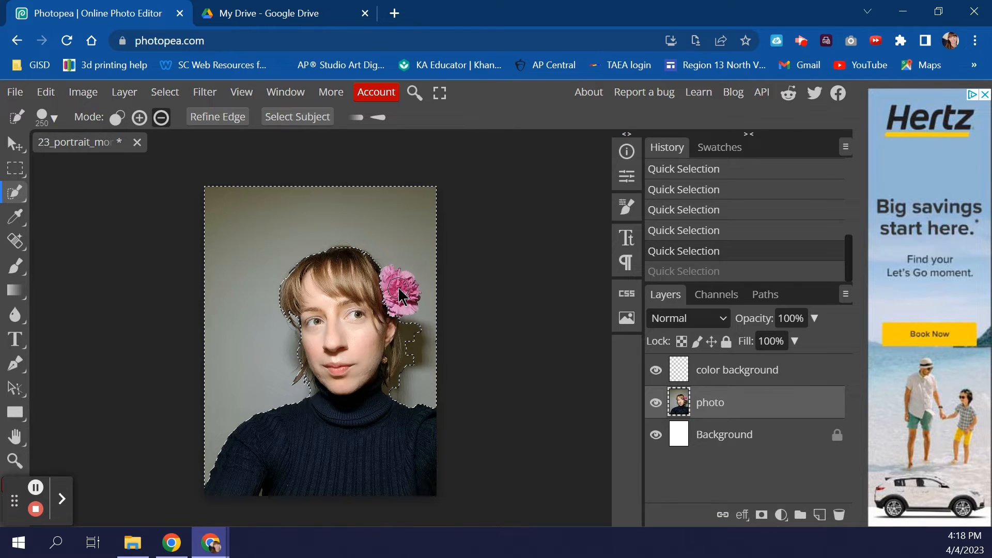
pyautogui.keyDown('alt'); pyautogui.click(398, 302); pyautogui.keyUp('alt')
# Add the backdrop around the flower back to the selection, and subtract the area where the jaw meets the collar.
pyautogui.click(420, 249)
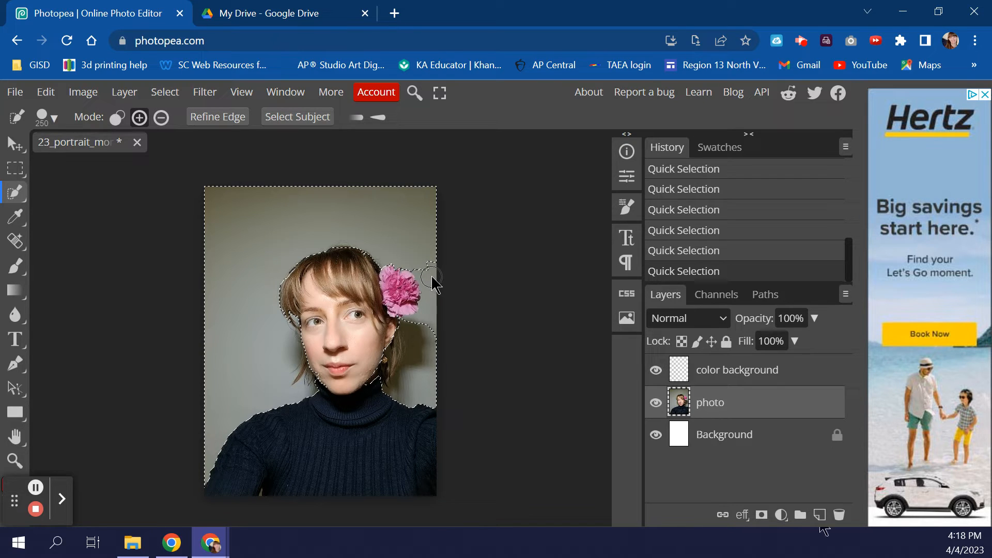
pyautogui.click(440, 311)
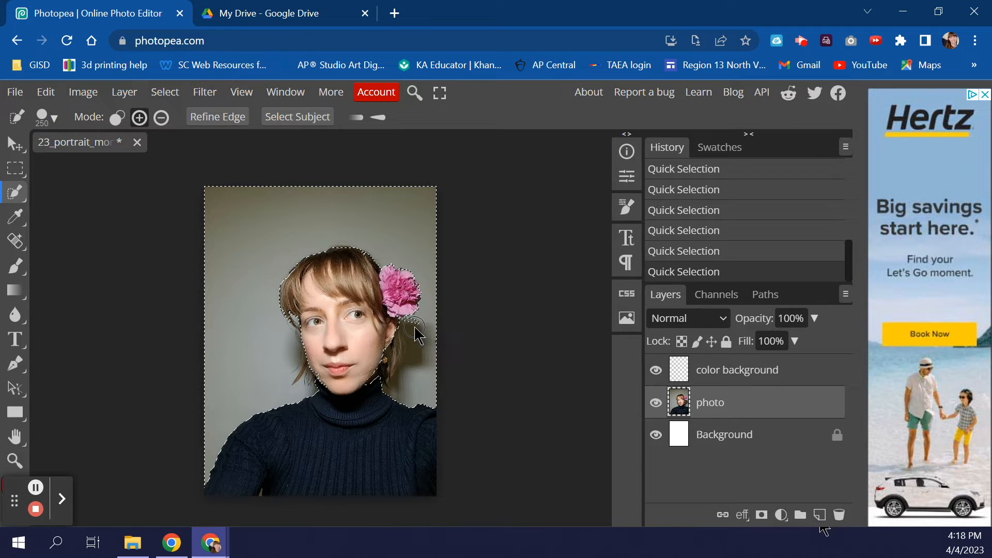
pyautogui.click(447, 336)
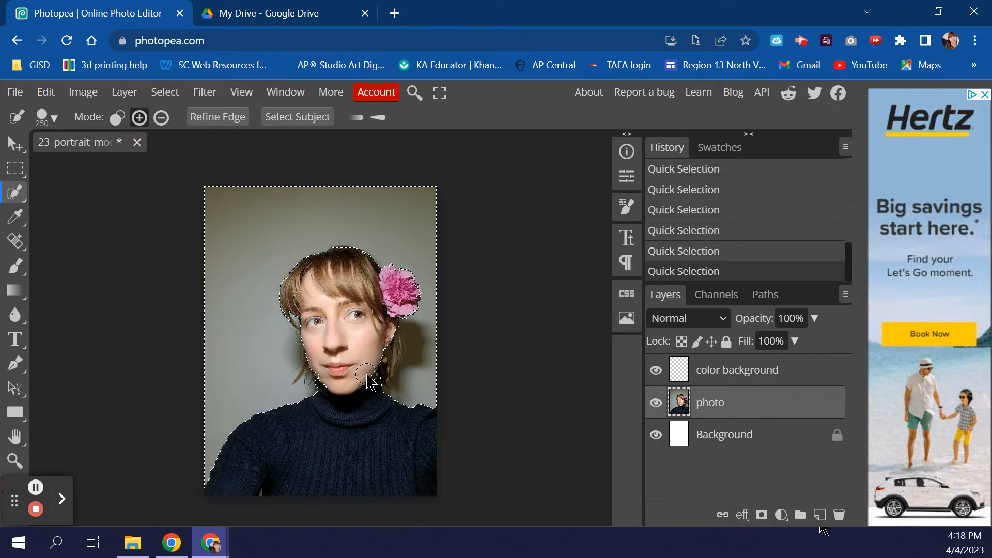
pyautogui.press('alt')
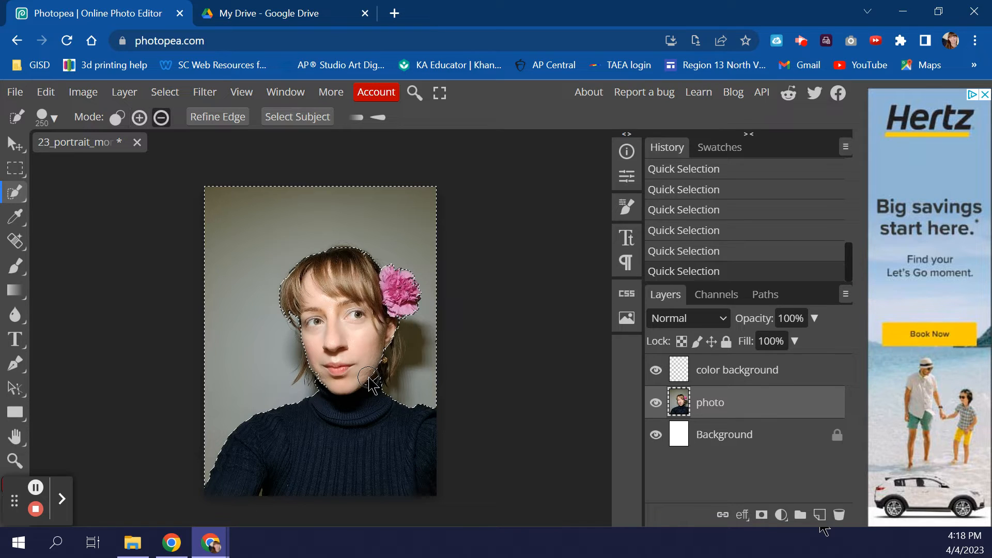
pyautogui.keyDown('alt'); pyautogui.click(368, 378); pyautogui.keyUp('alt')
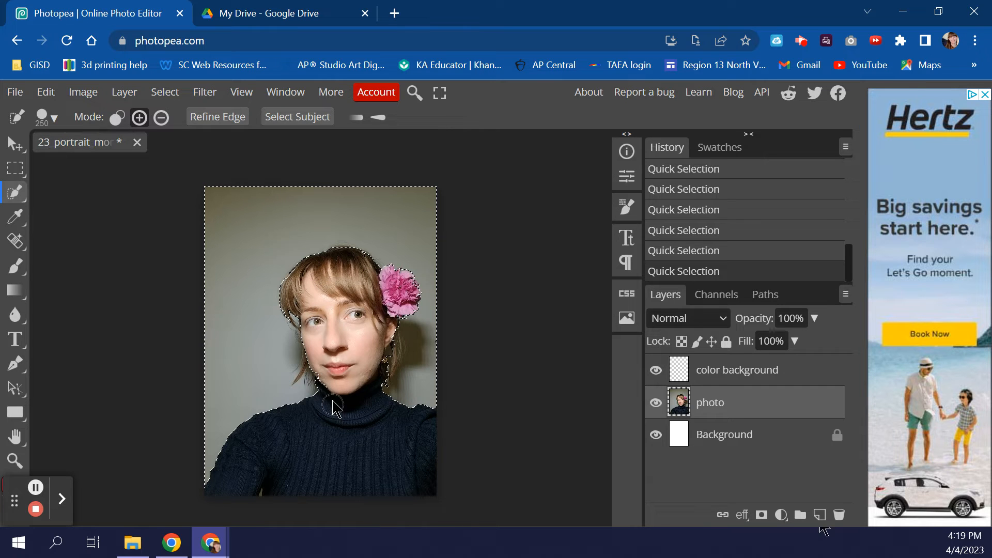
# Zoom in on the lower face and neck and reduce the Quick Selection brush to 90 px.
pyautogui.click(15, 460)
pyautogui.click(304, 372)
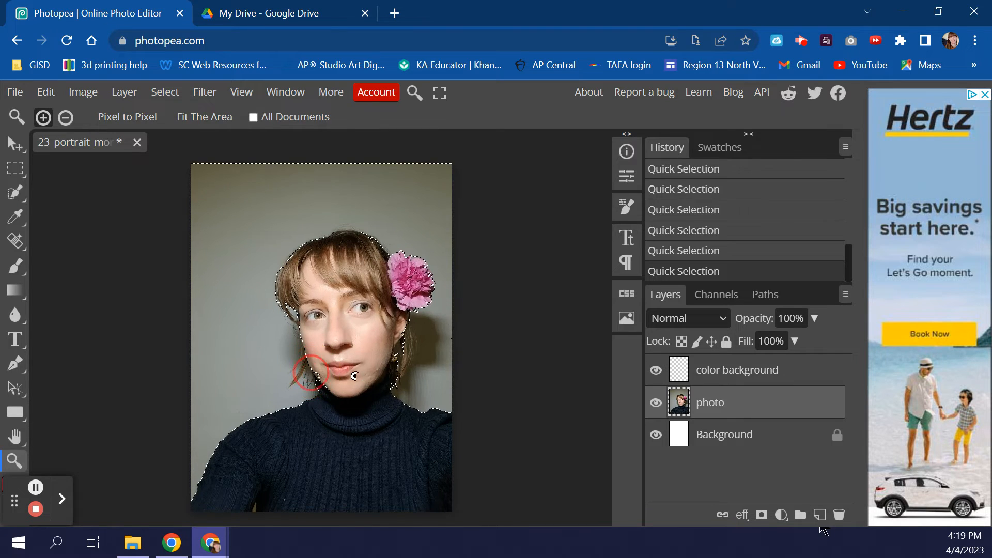
pyautogui.click(315, 362)
pyautogui.click(326, 386)
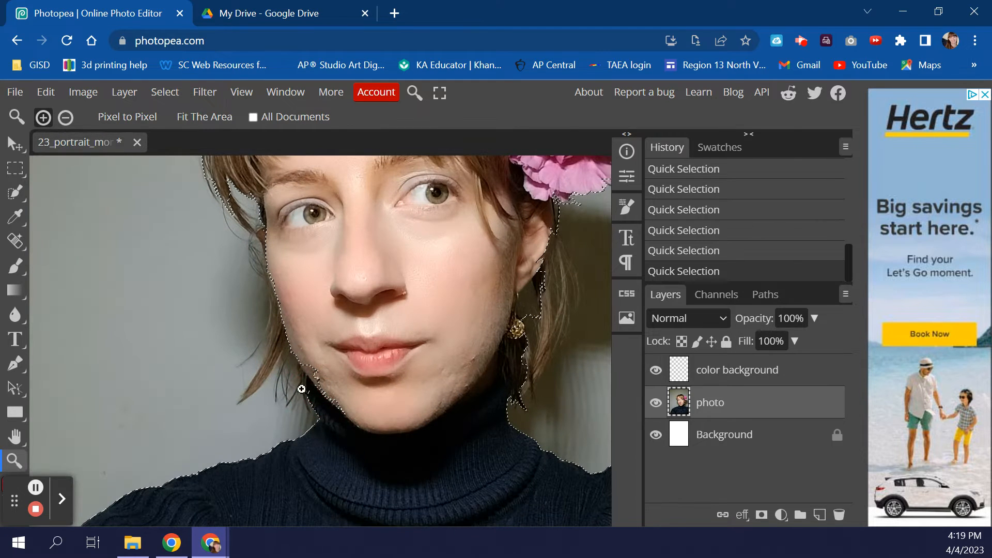
pyautogui.click(15, 192)
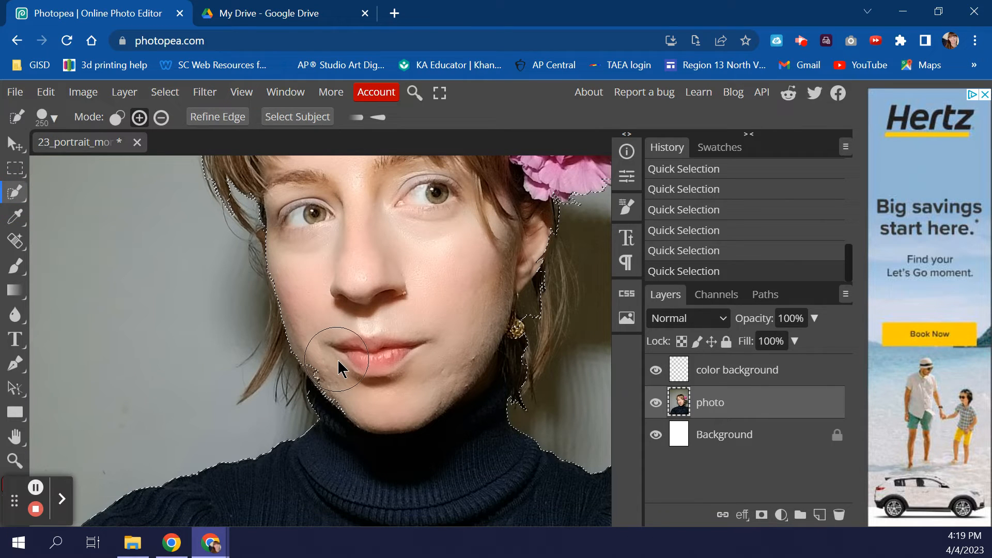
pyautogui.press(']')
pyautogui.press('[')
pyautogui.press('[')
pyautogui.press('[')
pyautogui.press('[')
pyautogui.press('[')
pyautogui.press('[')
pyautogui.press('[')
pyautogui.press('[')
# Try brushing along the left jawline in add mode, and undo that selection change.
pyautogui.moveTo(316, 371); pyautogui.dragTo(339, 394)
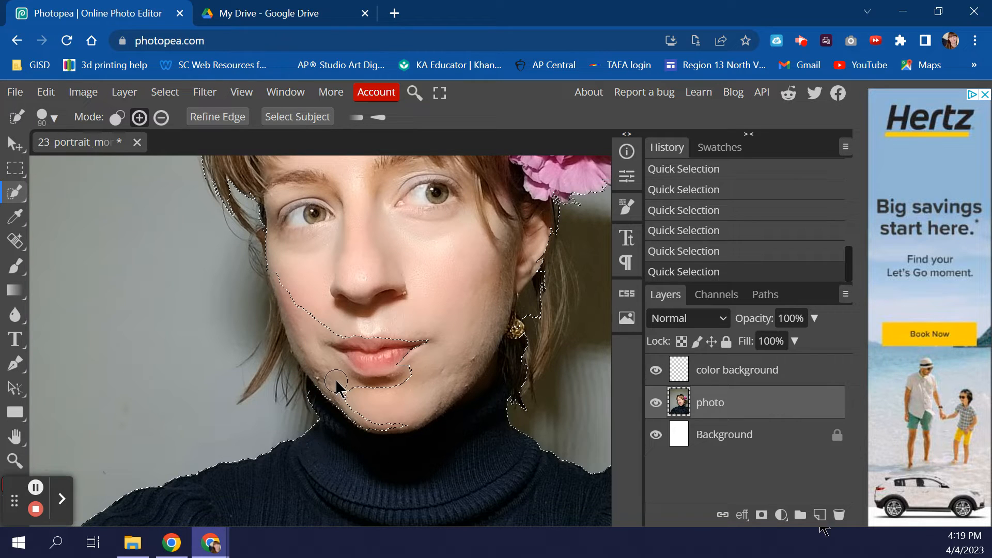
pyautogui.hotkey('ctrl', 'z')
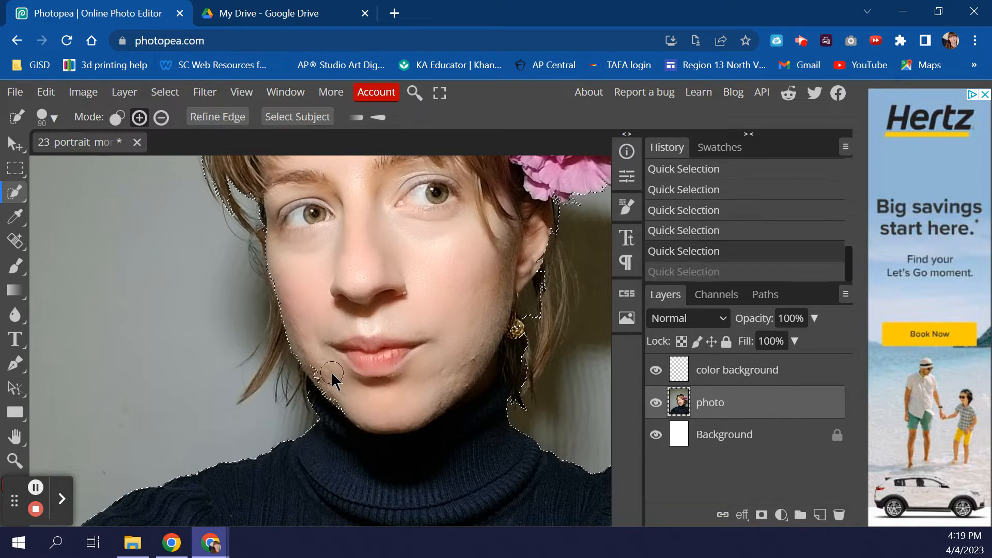
# Try subtracting along the left jawline and cheek with the Quick Selection brush, and undo that stroke.
pyautogui.press('alt')
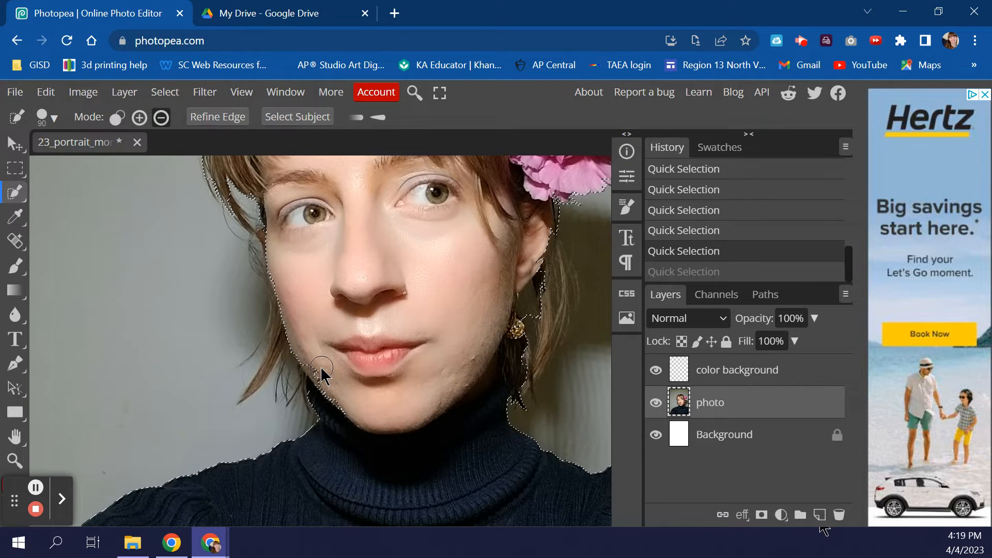
pyautogui.moveTo(321, 373)
pyautogui.mouseDown()
pyautogui.moveTo(331, 387)
pyautogui.moveTo(312, 335)
pyautogui.mouseUp()
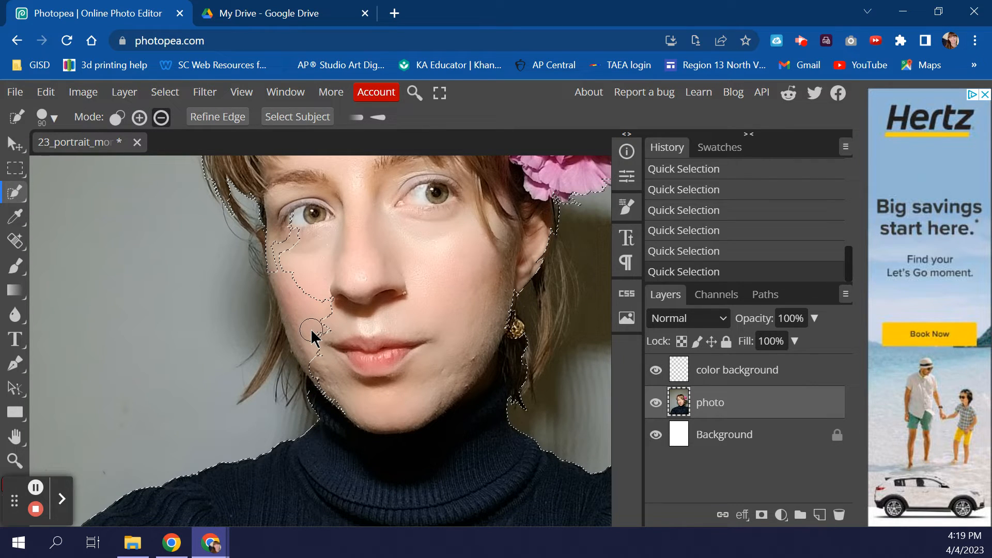
pyautogui.press('alt')
pyautogui.press('alt')
pyautogui.hotkey('ctrl', 'z')
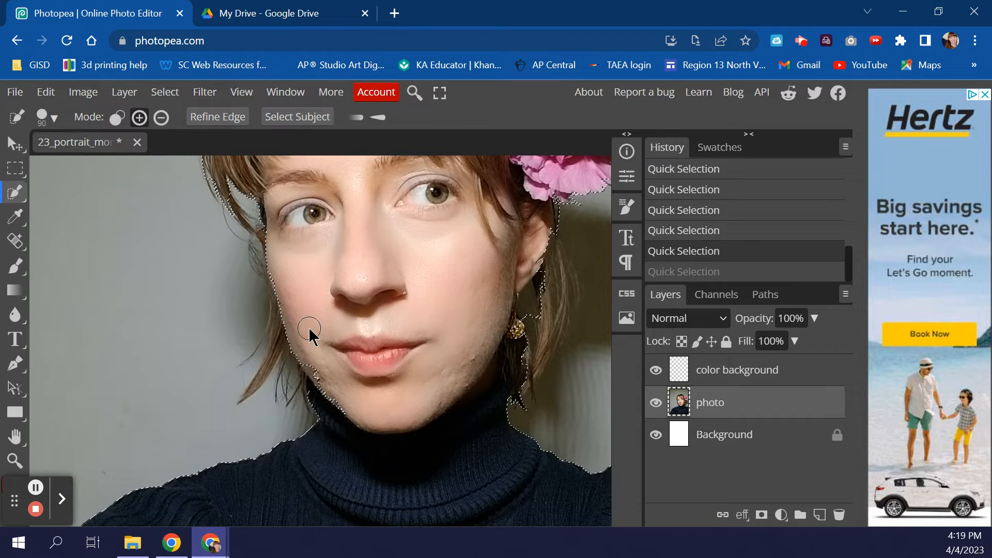
# Subtract the left jaw edge from the selection with small strokes, and add the backdrop beside the cheek hair.
pyautogui.press('alt')
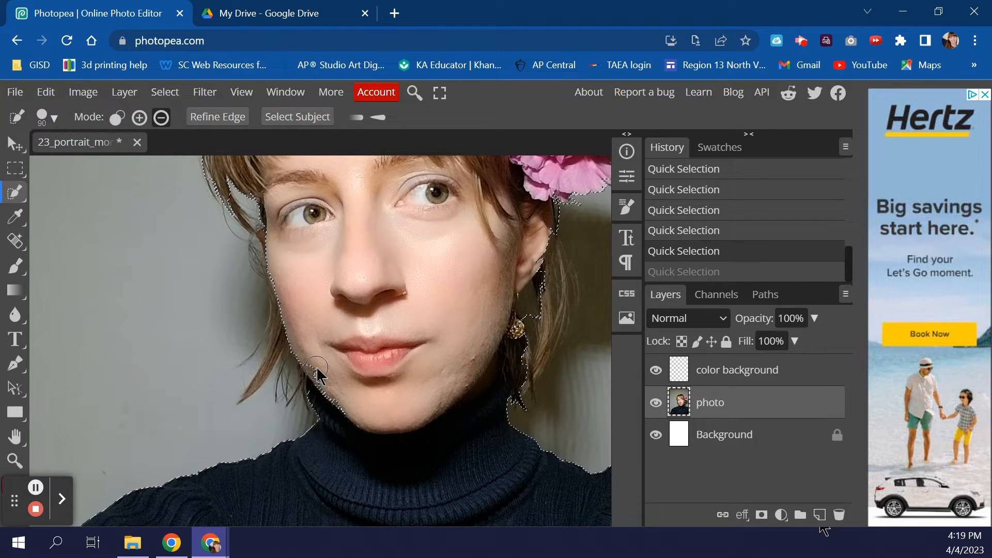
pyautogui.moveTo(316, 368)
pyautogui.mouseDown()
pyautogui.moveTo(296, 318)
pyautogui.moveTo(317, 363)
pyautogui.moveTo(310, 369)
pyautogui.moveTo(326, 352)
pyautogui.moveTo(321, 333)
pyautogui.moveTo(323, 368)
pyautogui.mouseUp()
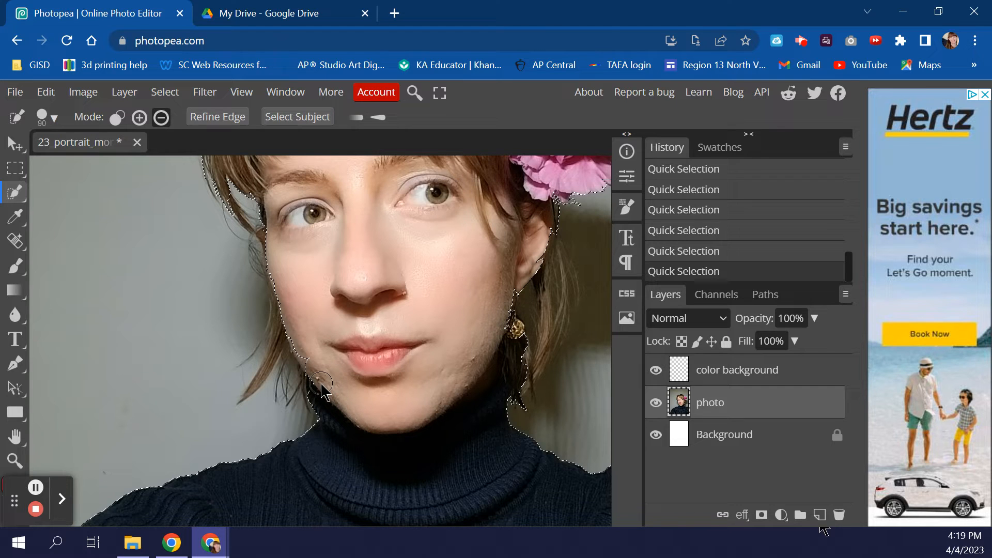
pyautogui.click(310, 358)
pyautogui.click(245, 304)
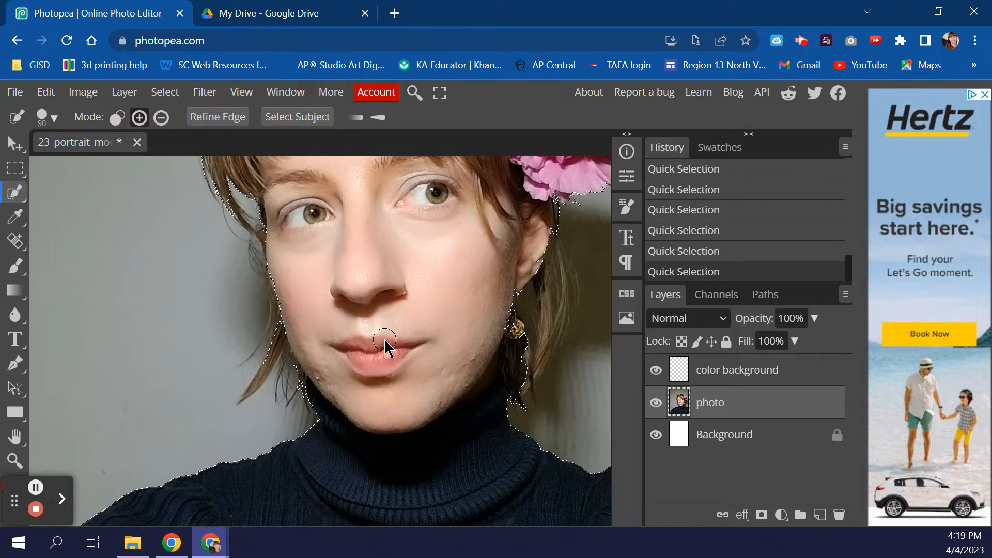
# Subtract the selected notch of hair near the crown, and touch up the selected backdrop just above the flower.
pyautogui.scroll(6, 385, 344)
pyautogui.scroll(-2, 384, 344)
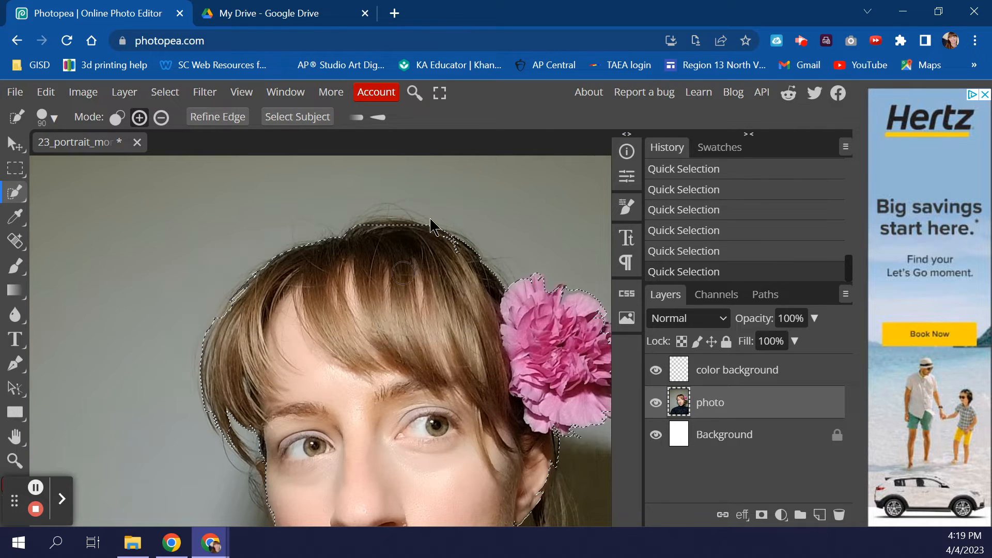
pyautogui.keyDown('alt'); pyautogui.click(449, 248); pyautogui.keyUp('alt')
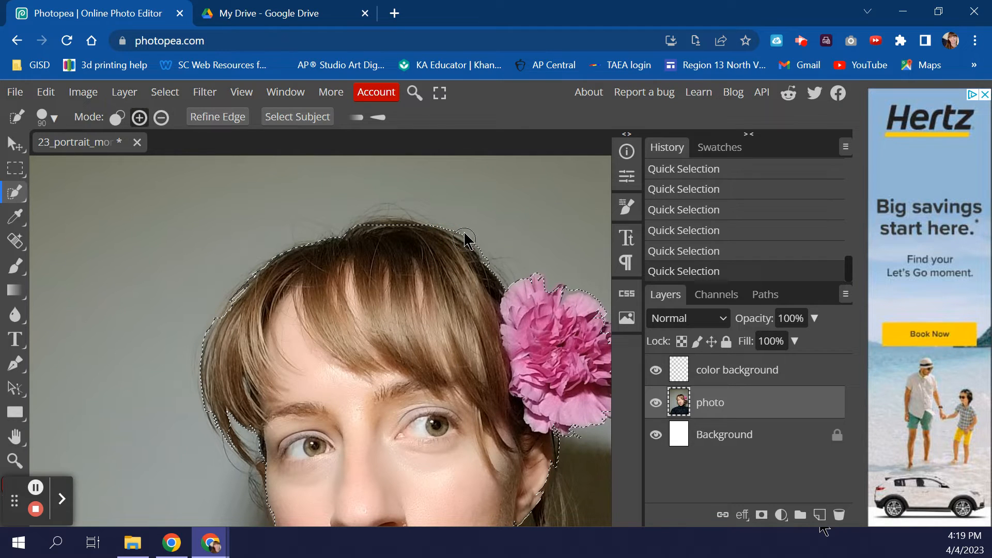
pyautogui.click(538, 264)
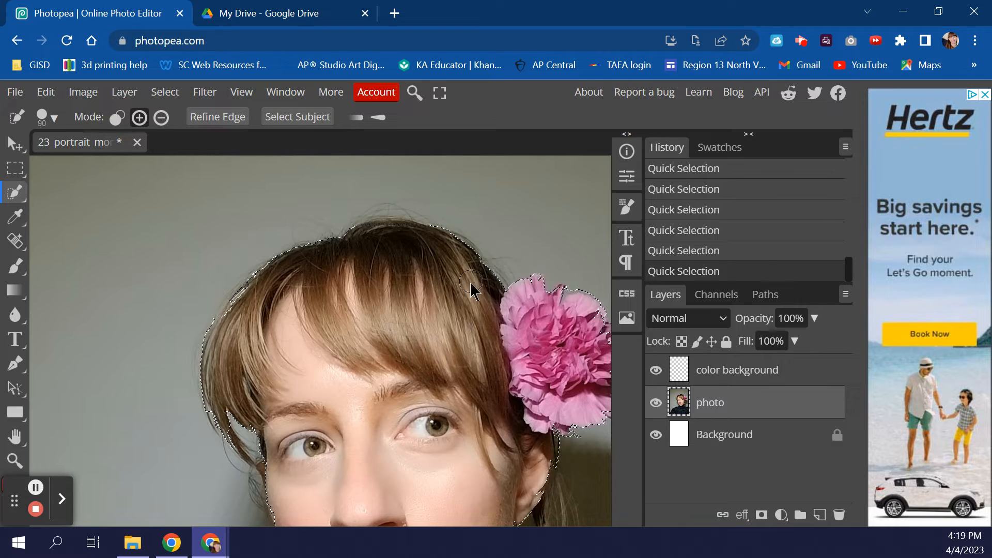
# Brush the area just below the flower and add the leftover backdrop patch there to the selection.
pyautogui.scroll(-3, 467, 286)
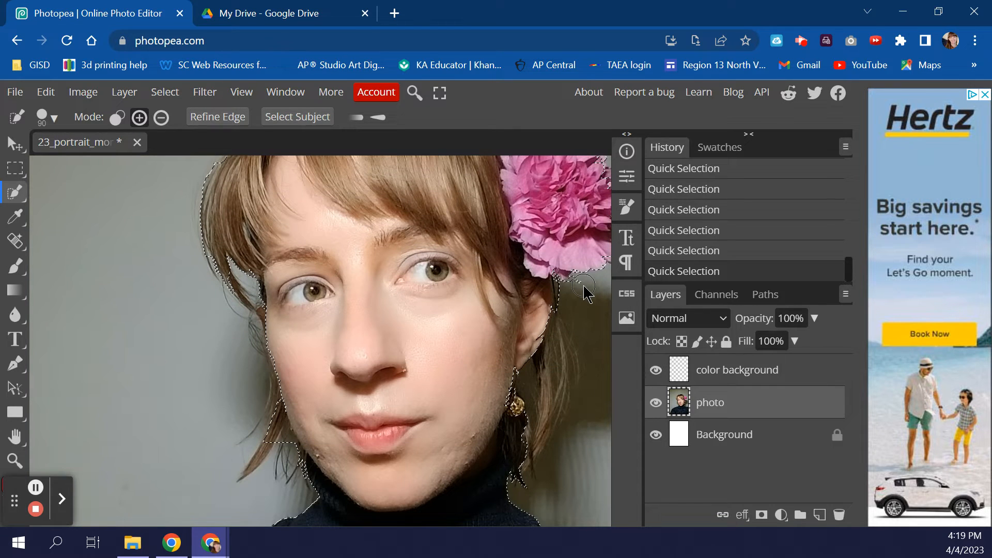
pyautogui.press('alt')
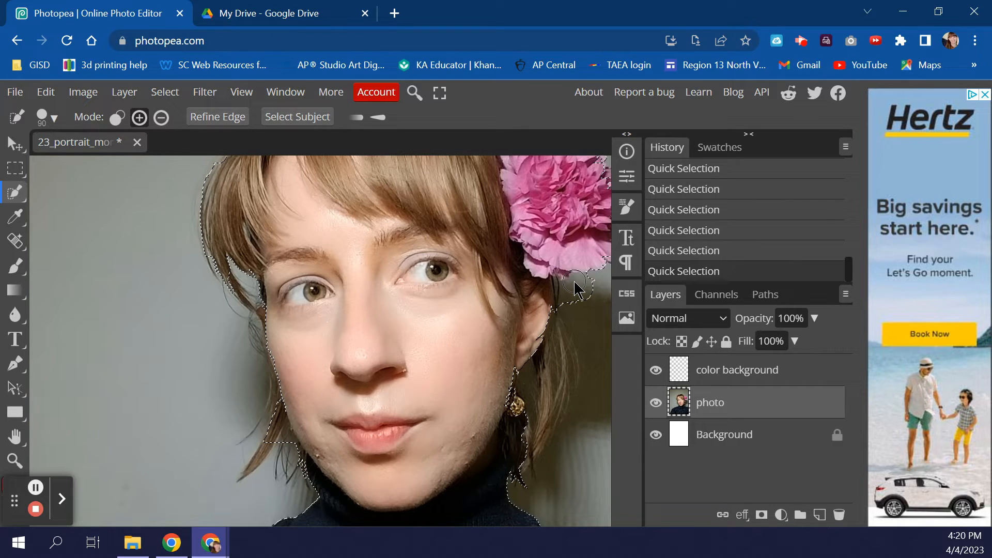
pyautogui.hotkey('ctrl', 'z')
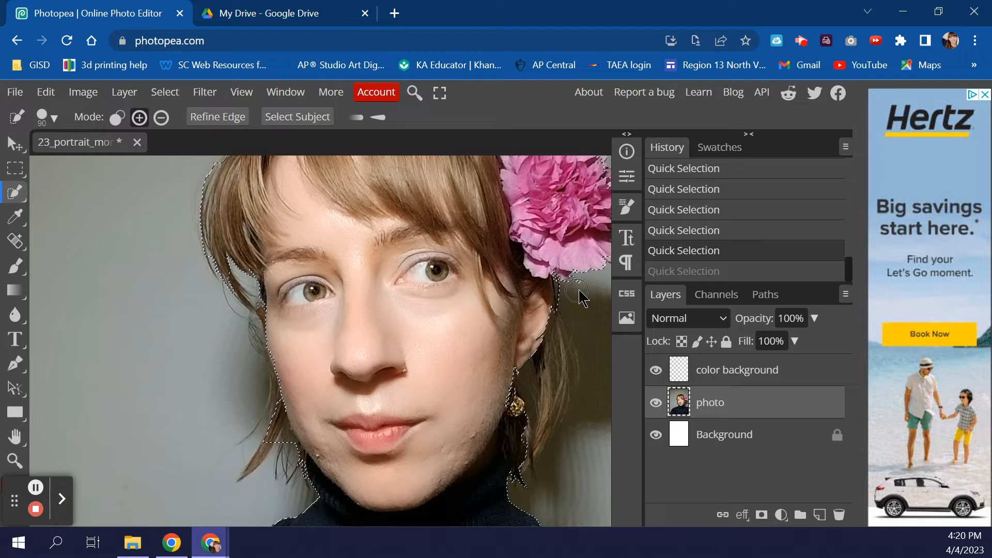
pyautogui.hotkey('ctrl', 'shift', 'z')
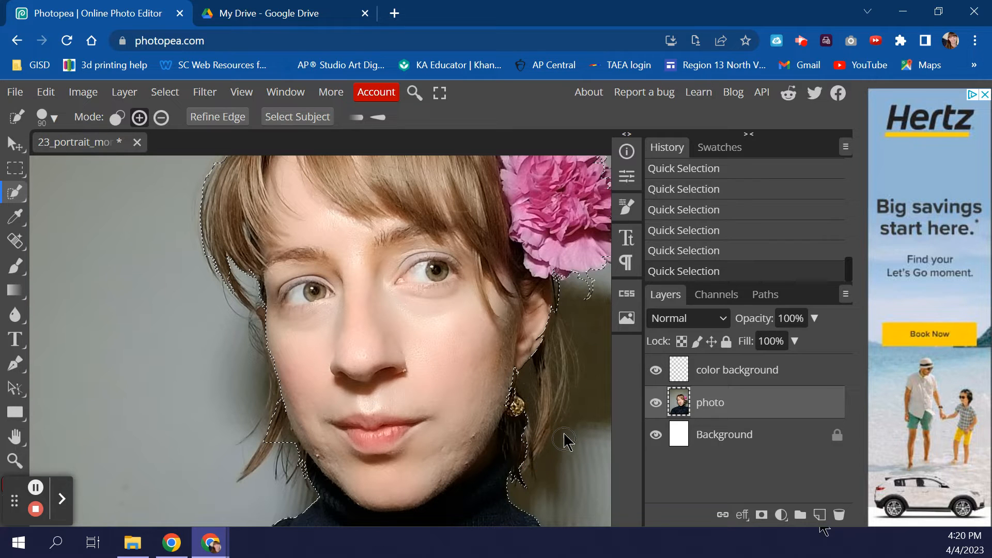
pyautogui.click(590, 297)
# Open Refine Edge for the selection and paint the hair edge on the head's left side gray with a 270 px brush.
pyautogui.scroll(-3, 562, 391)
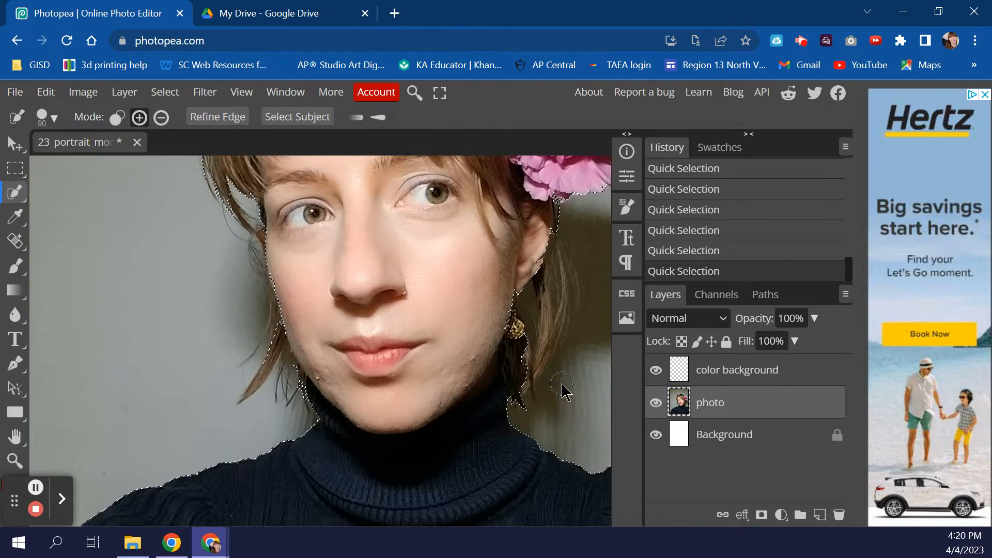
pyautogui.scroll(5, 563, 392)
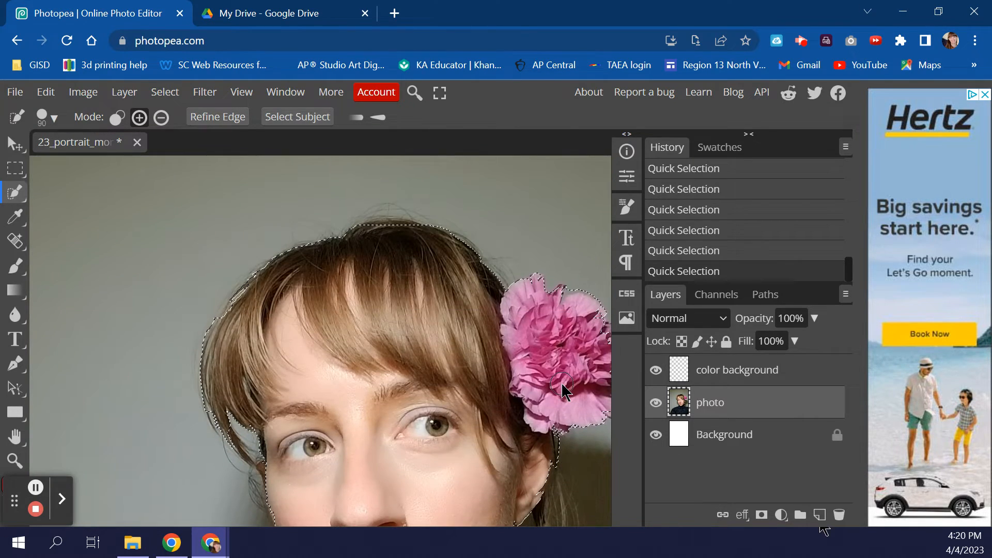
pyautogui.scroll(-3, 562, 391)
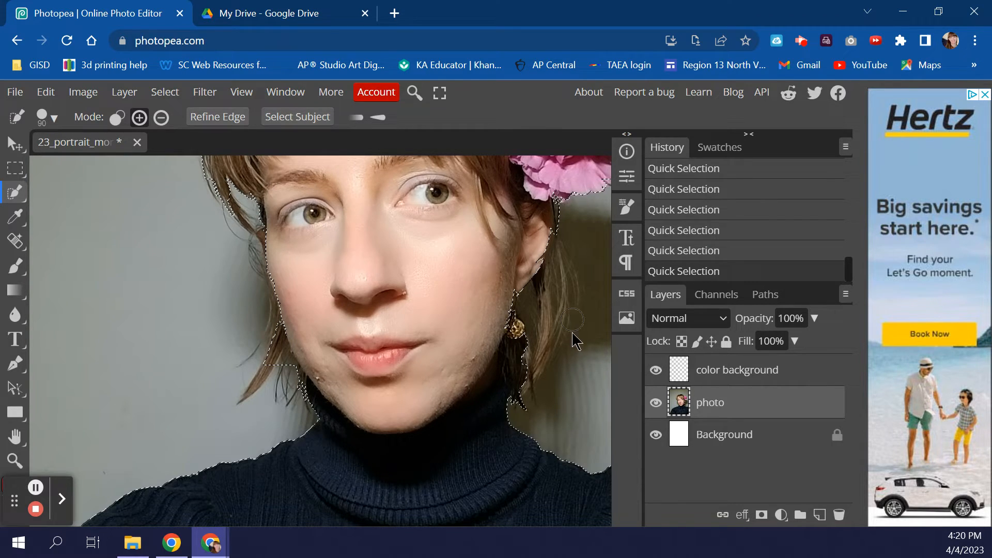
pyautogui.scroll(4, 274, 380)
pyautogui.scroll(-6, 274, 381)
pyautogui.scroll(4, 274, 381)
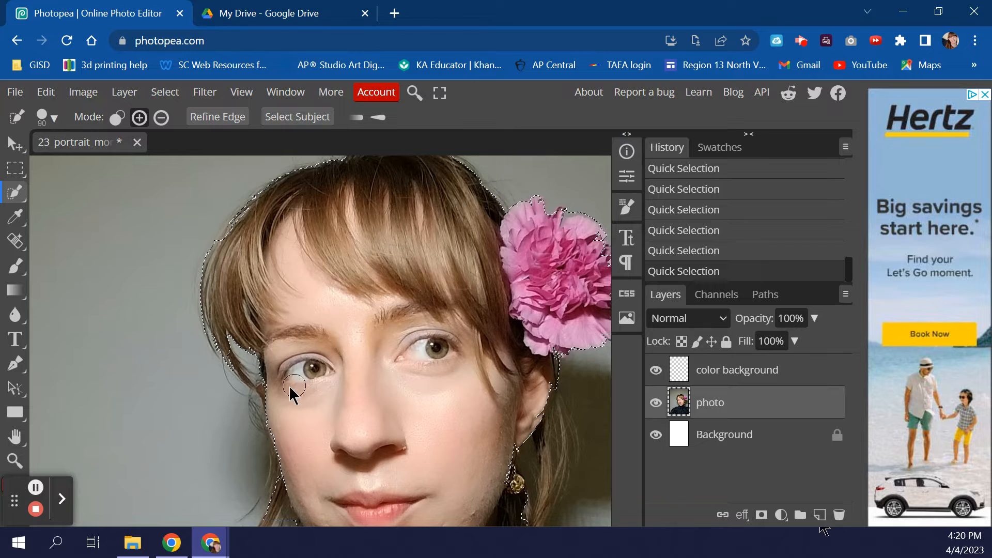
pyautogui.click(212, 129)
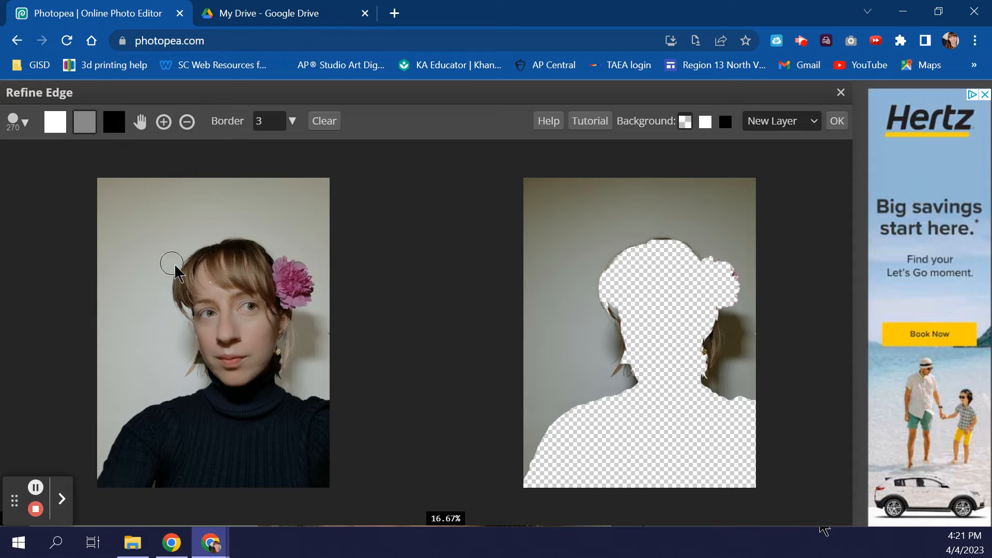
pyautogui.moveTo(182, 280); pyautogui.dragTo(197, 265)
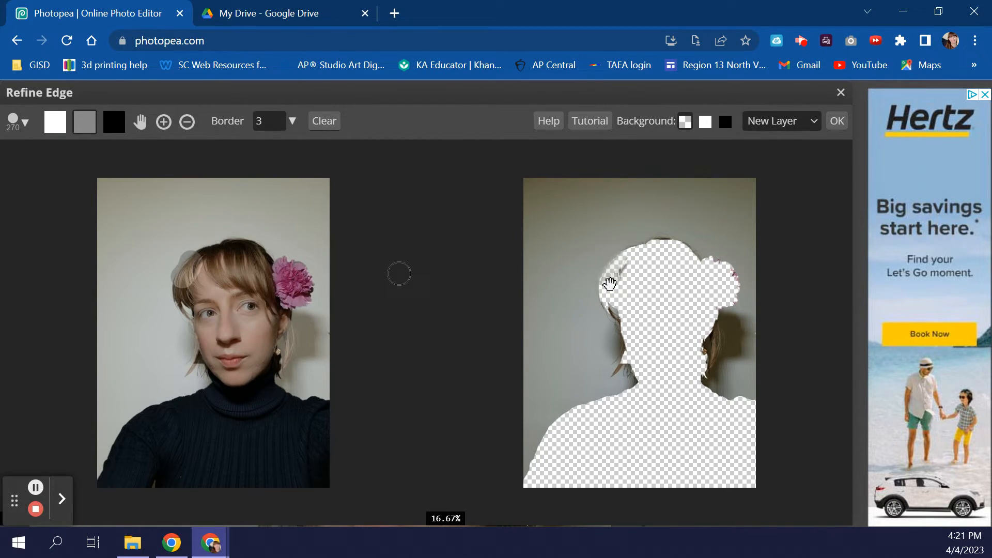
# Paint the hair inside the left head edge black, and paint the backdrop just outside it white.
pyautogui.click(112, 124)
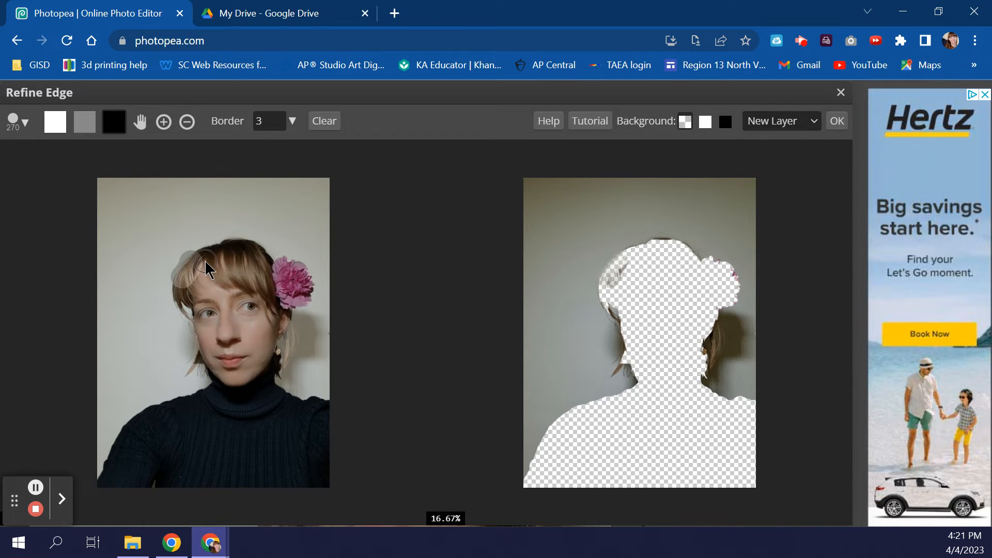
pyautogui.moveTo(206, 266); pyautogui.dragTo(187, 287)
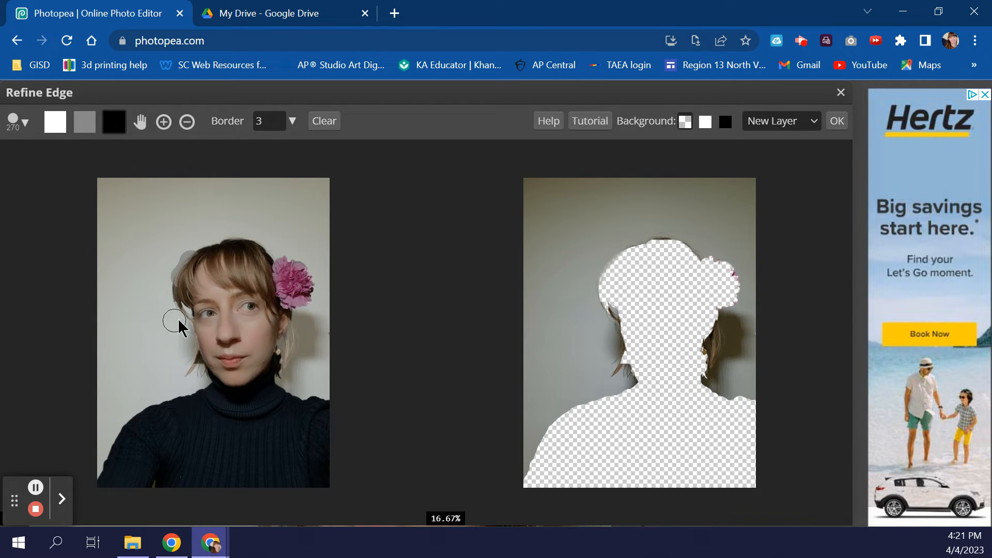
pyautogui.click(57, 127)
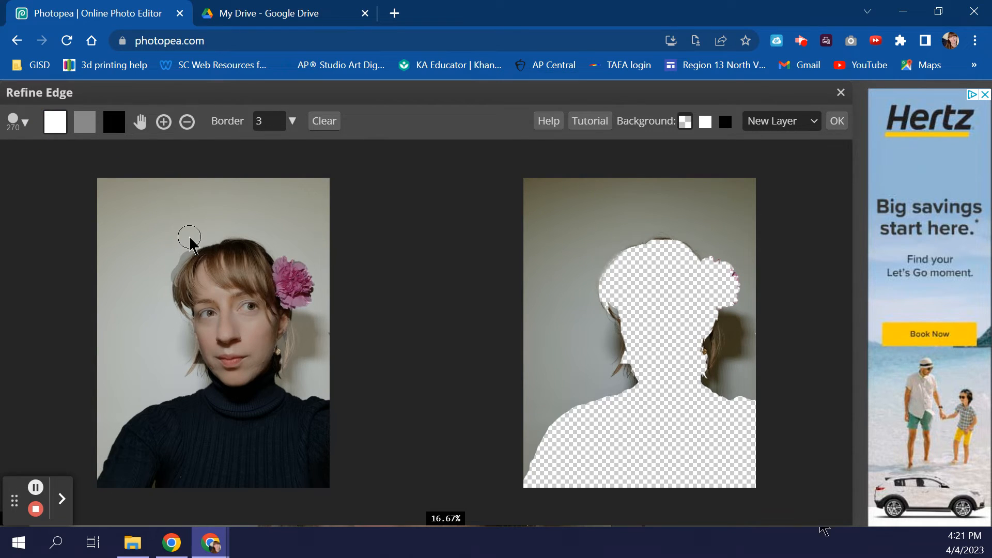
pyautogui.moveTo(187, 240); pyautogui.dragTo(160, 285)
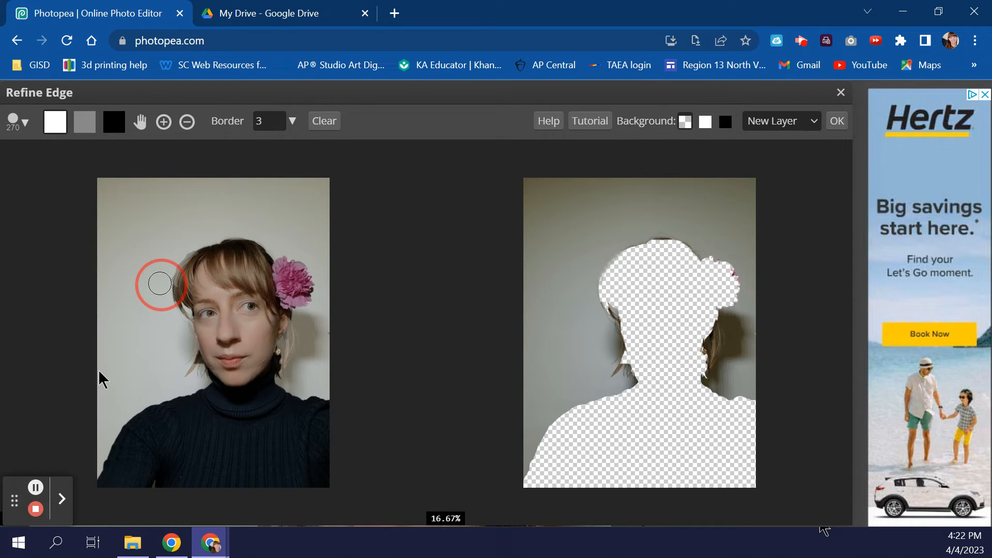
pyautogui.moveTo(160, 284); pyautogui.dragTo(159, 285)
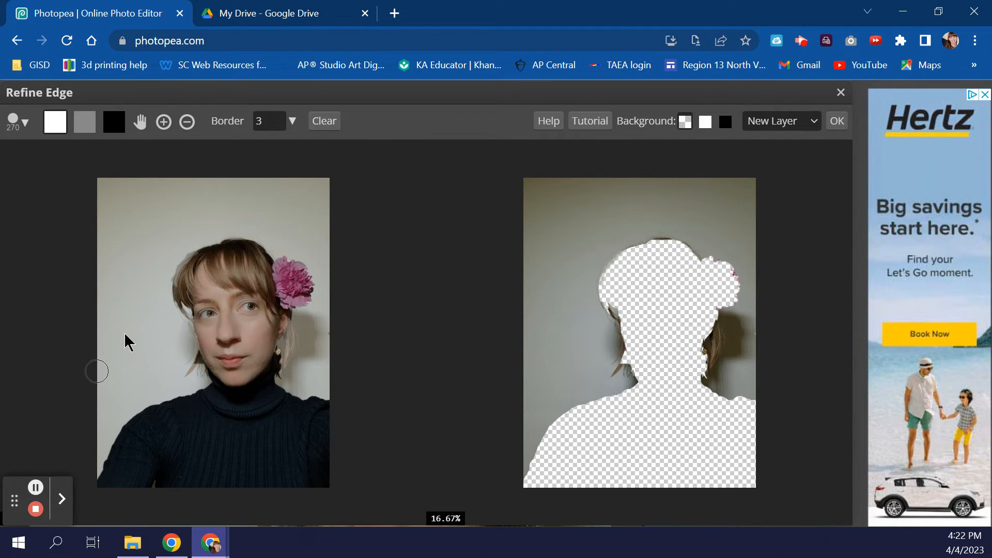
# Paint the loose hair below the flower gray, and paint the shadowed backdrop beyond it white.
pyautogui.click(84, 122)
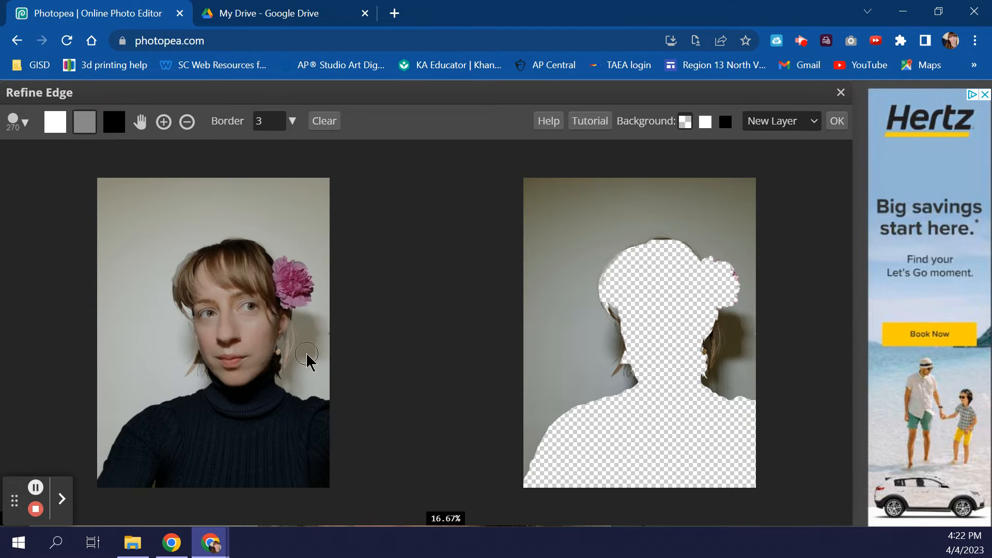
pyautogui.moveTo(305, 336)
pyautogui.mouseDown()
pyautogui.moveTo(293, 344)
pyautogui.moveTo(288, 370)
pyautogui.mouseUp()
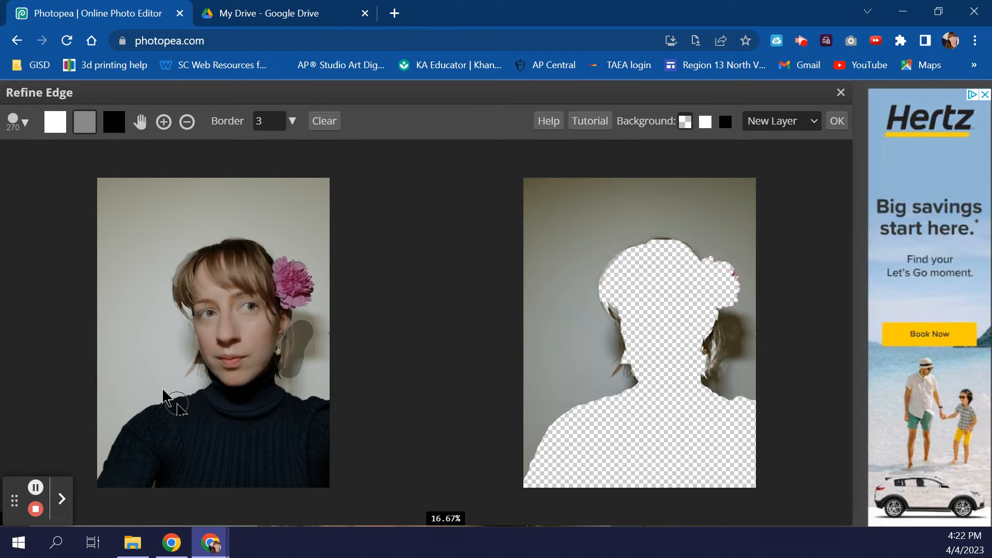
pyautogui.click(55, 122)
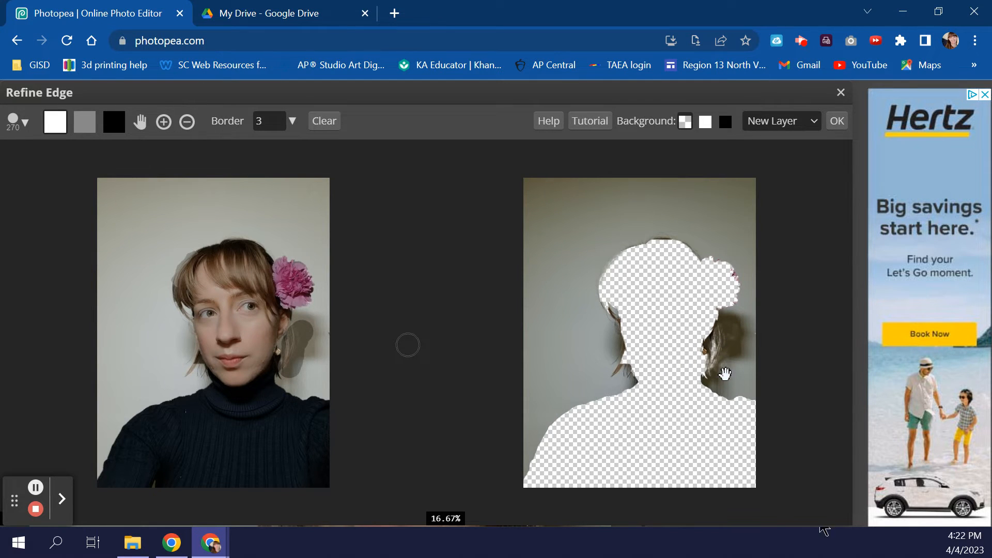
pyautogui.moveTo(309, 322)
pyautogui.mouseDown()
pyautogui.moveTo(308, 360)
pyautogui.moveTo(294, 378)
pyautogui.mouseUp()
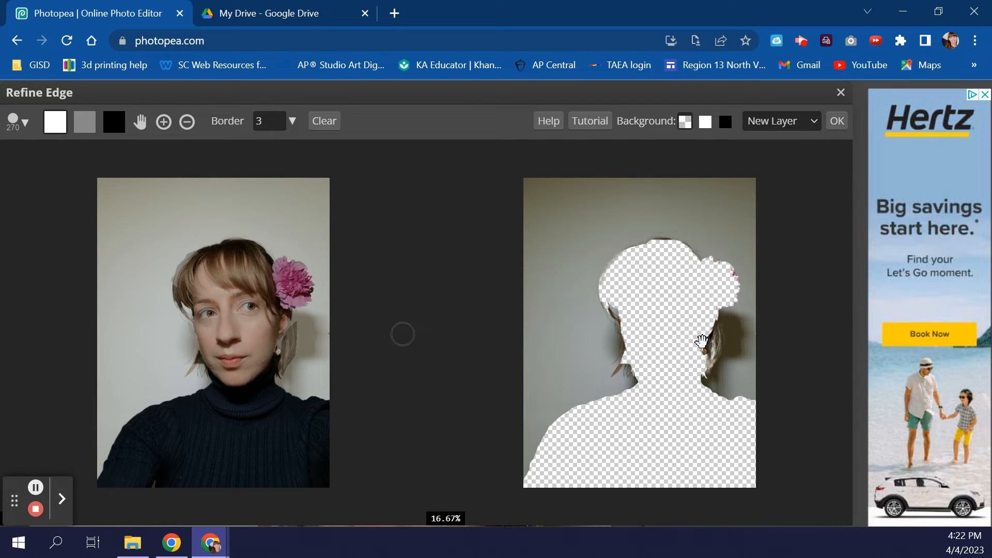
# Paint the loose hair ends beside the left jaw gray, and paint the adjoining backdrop white.
pyautogui.click(85, 122)
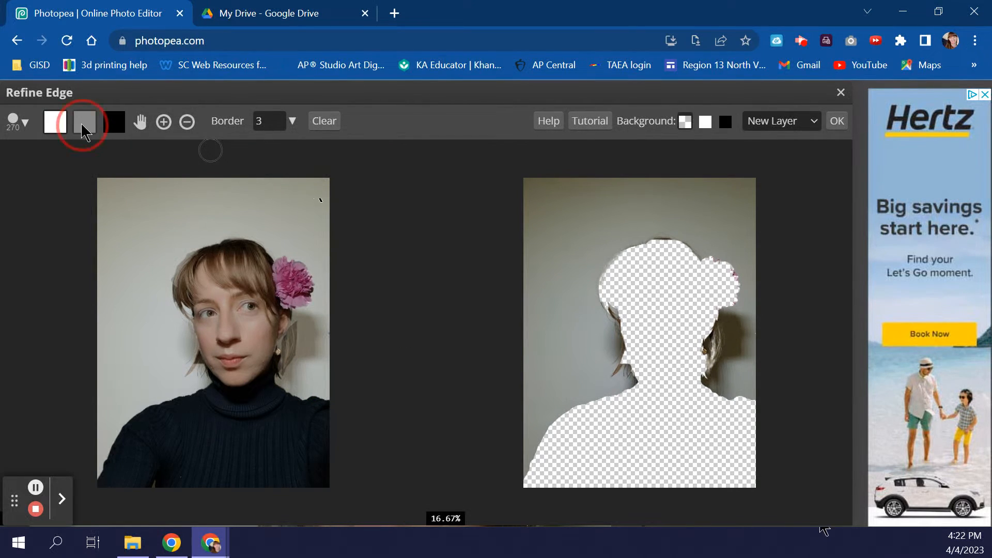
pyautogui.moveTo(191, 371); pyautogui.dragTo(199, 373)
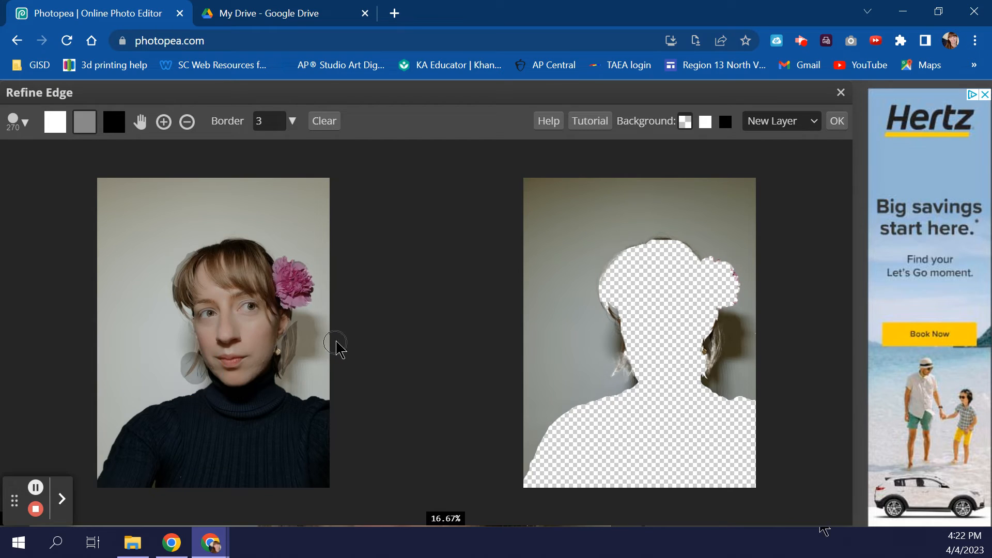
pyautogui.click(55, 122)
pyautogui.click(179, 351)
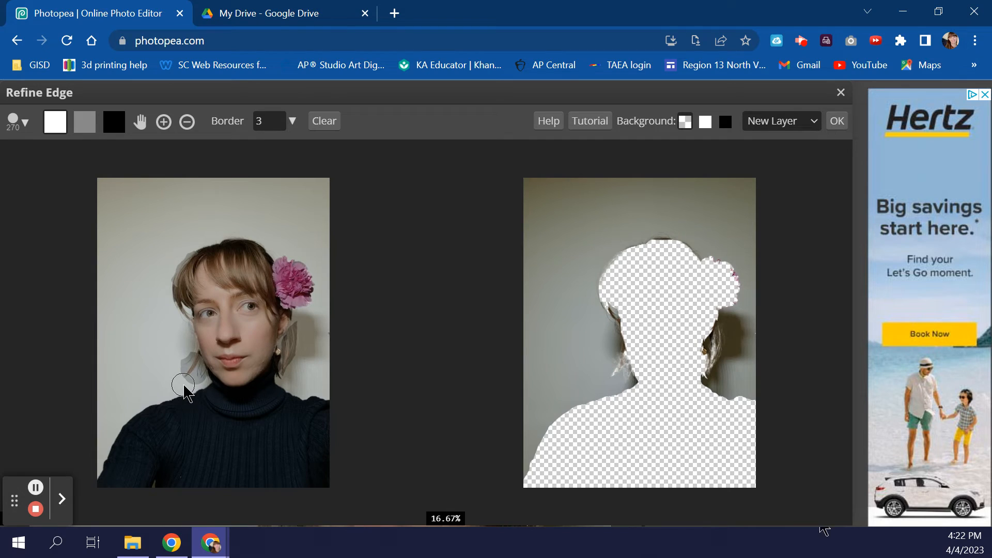
# Reduce the refining brush to 150 px and paint the backdrop just below the left hair ends white.
pyautogui.press('[')
pyautogui.press('[')
pyautogui.press('[')
pyautogui.press('[')
pyautogui.click(192, 382)
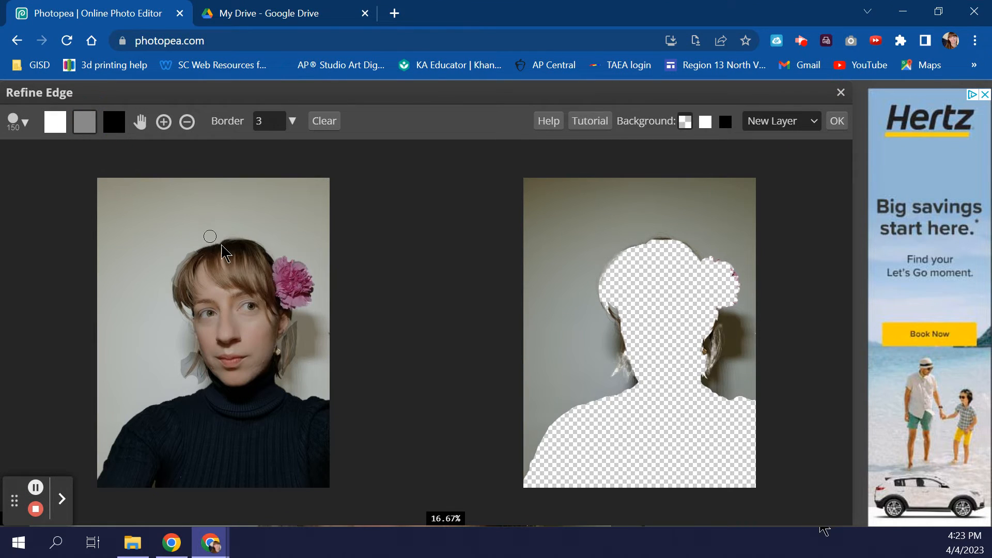
# Paint the hair along the top of the head and at the temple gray, and repaint the stray patch on the face black.
pyautogui.moveTo(230, 244); pyautogui.dragTo(266, 258)
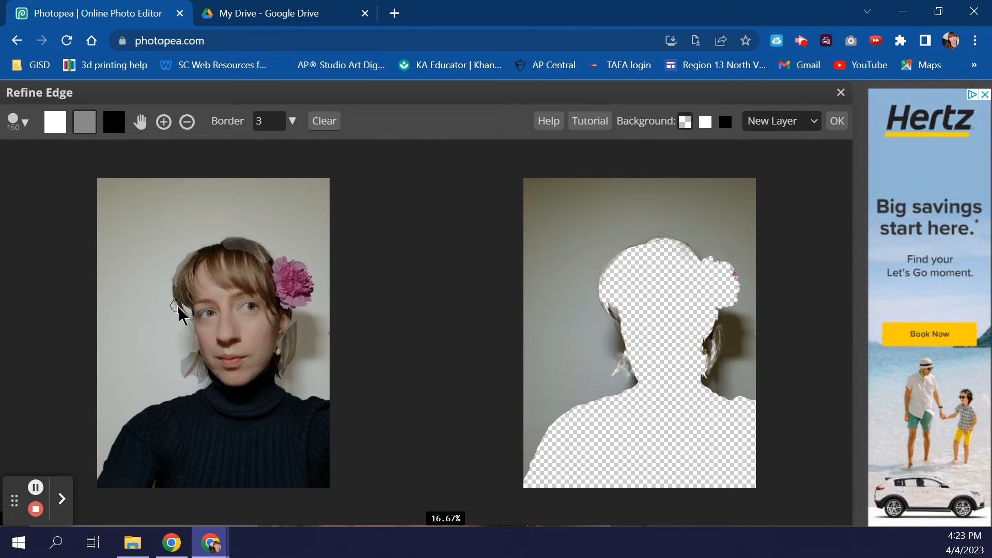
pyautogui.moveTo(197, 319)
pyautogui.mouseDown()
pyautogui.moveTo(221, 328)
pyautogui.moveTo(211, 344)
pyautogui.moveTo(224, 337)
pyautogui.mouseUp()
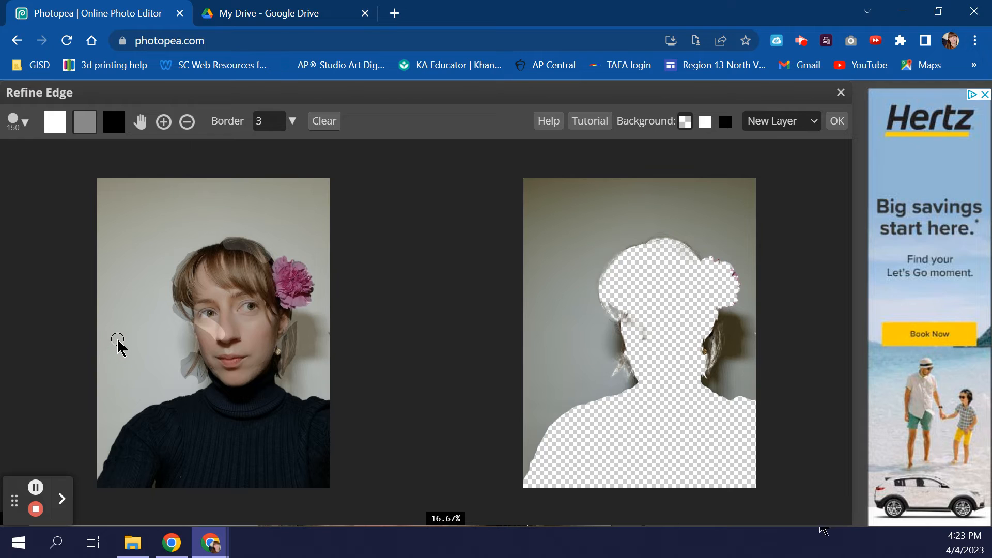
pyautogui.click(115, 122)
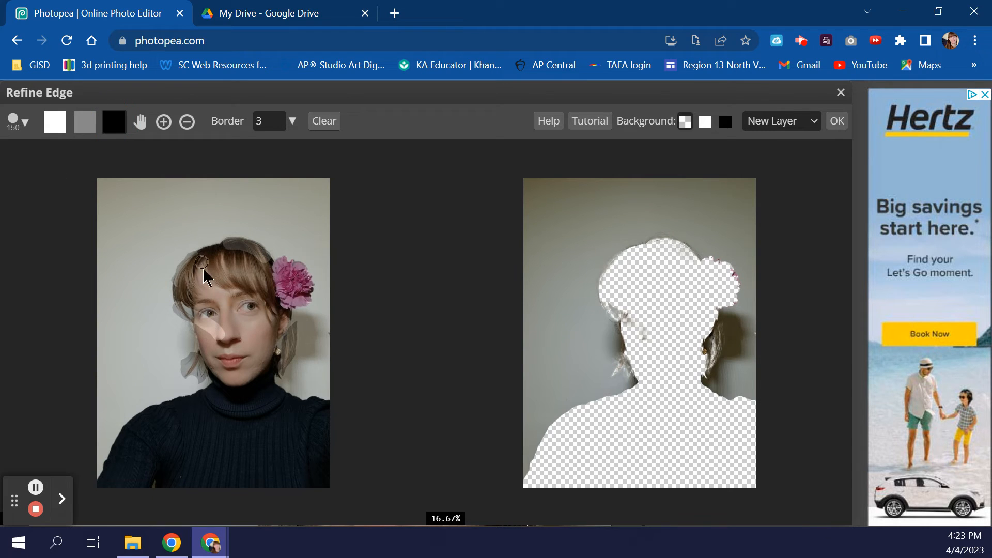
pyautogui.moveTo(205, 320)
pyautogui.mouseDown()
pyautogui.moveTo(221, 338)
pyautogui.moveTo(209, 332)
pyautogui.mouseUp()
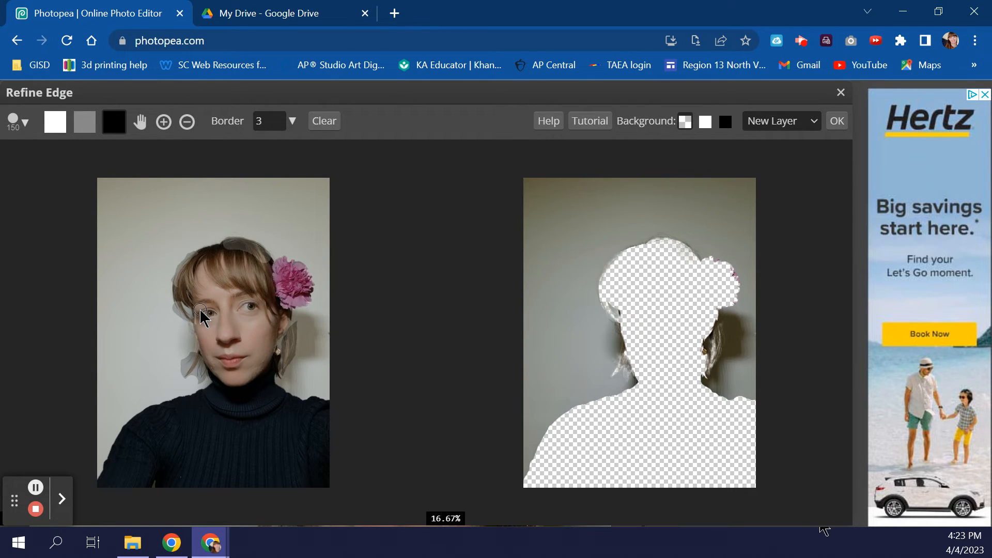
pyautogui.click(235, 311)
# Paint the outer petal edges of the pink flower gray.
pyautogui.click(83, 122)
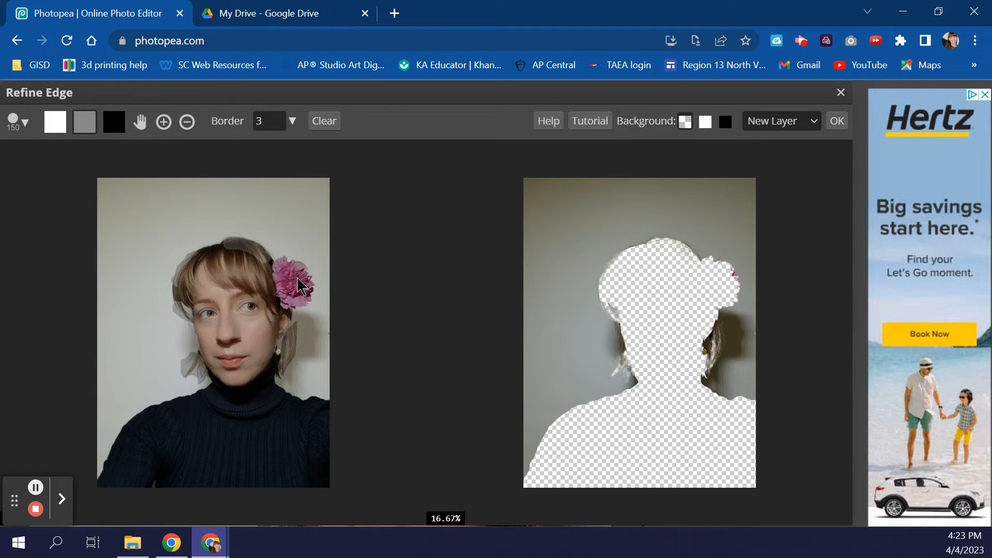
pyautogui.moveTo(304, 285)
pyautogui.mouseDown()
pyautogui.moveTo(309, 294)
pyautogui.moveTo(301, 294)
pyautogui.mouseUp()
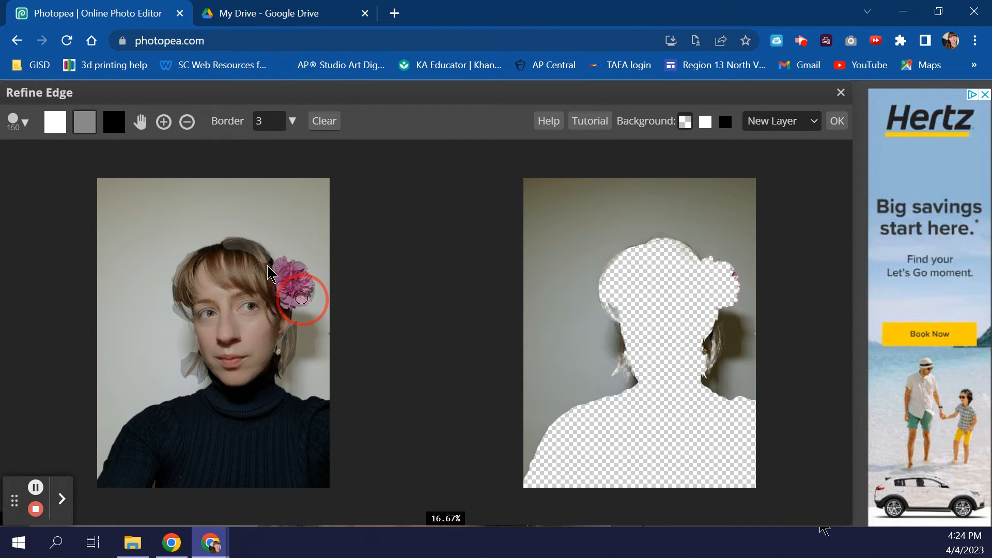
pyautogui.moveTo(301, 298); pyautogui.dragTo(299, 297)
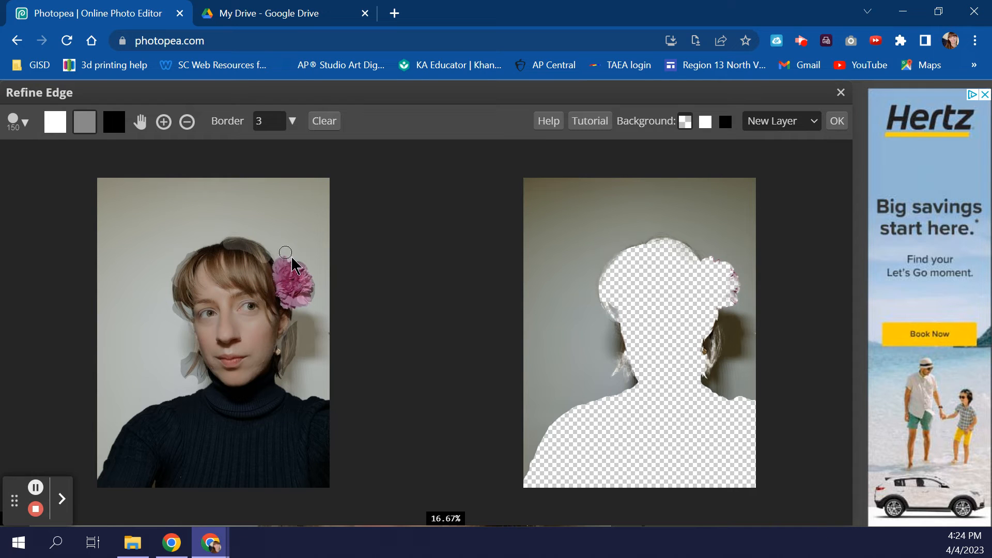
pyautogui.moveTo(299, 267); pyautogui.dragTo(310, 283)
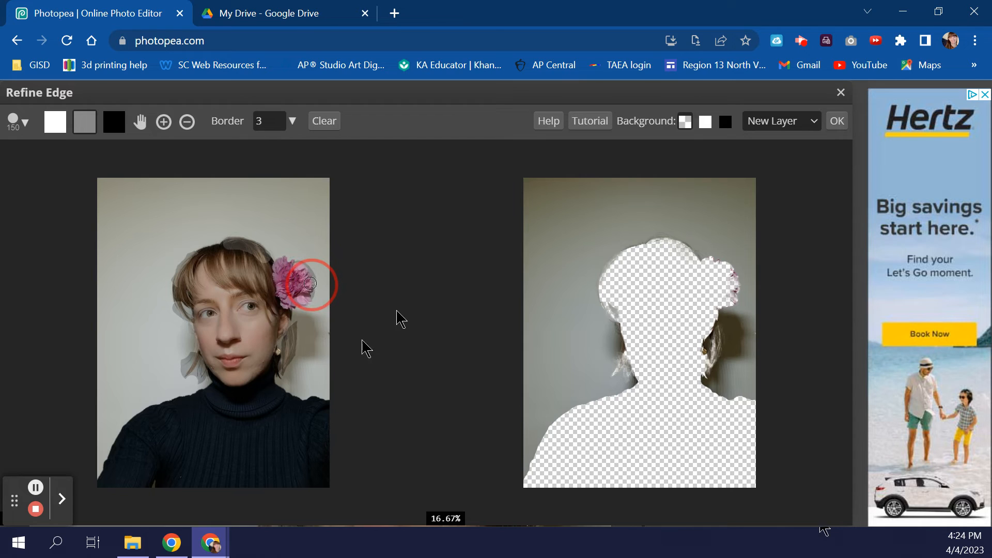
pyautogui.moveTo(310, 284); pyautogui.dragTo(306, 299)
pyautogui.click(294, 358)
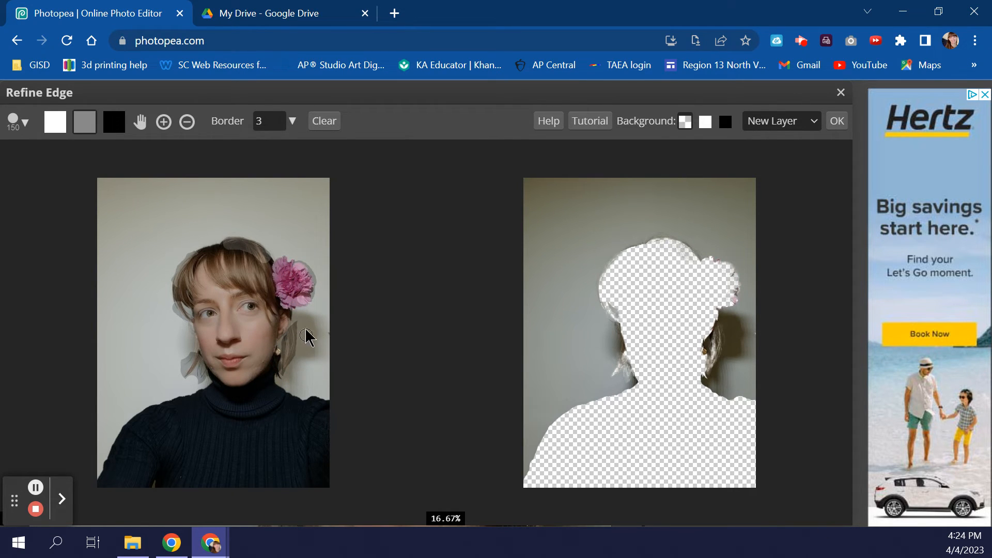
pyautogui.click(305, 301)
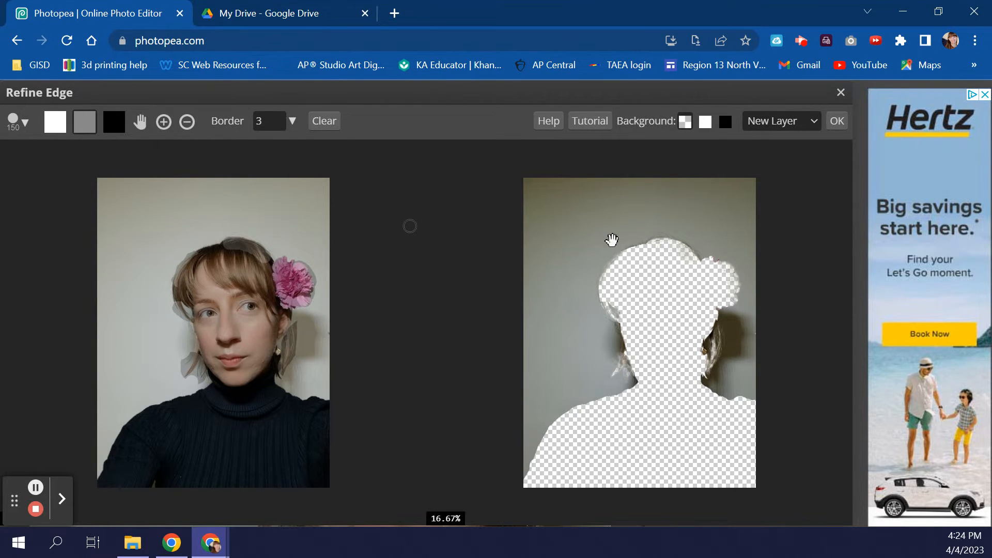
# Output the refined edge as a Selection and apply it.
pyautogui.click(815, 124)
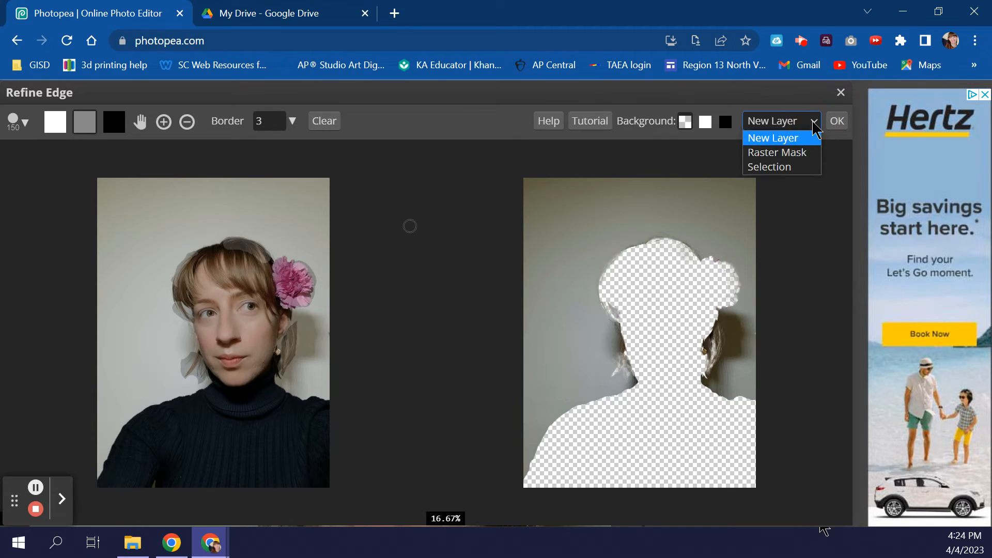
pyautogui.click(796, 168)
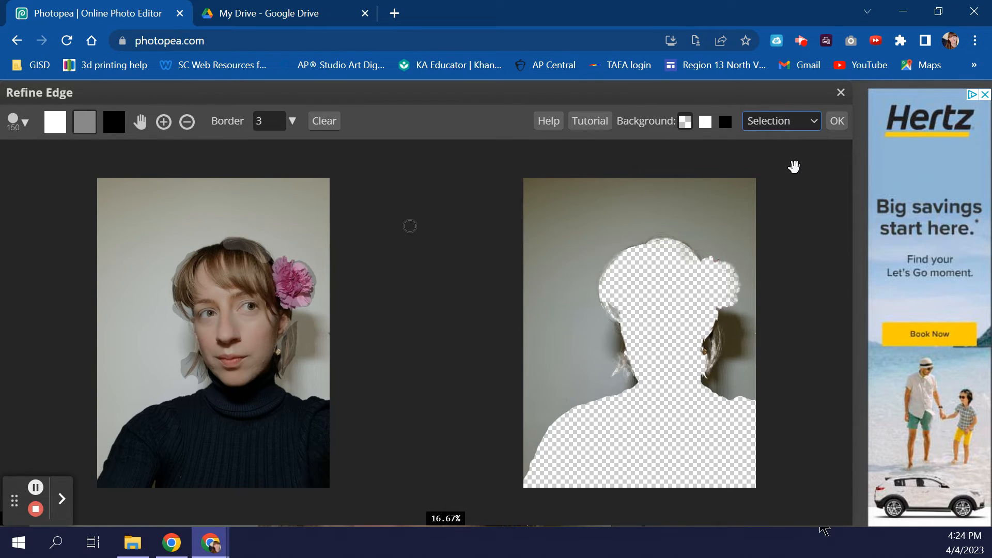
pyautogui.click(837, 122)
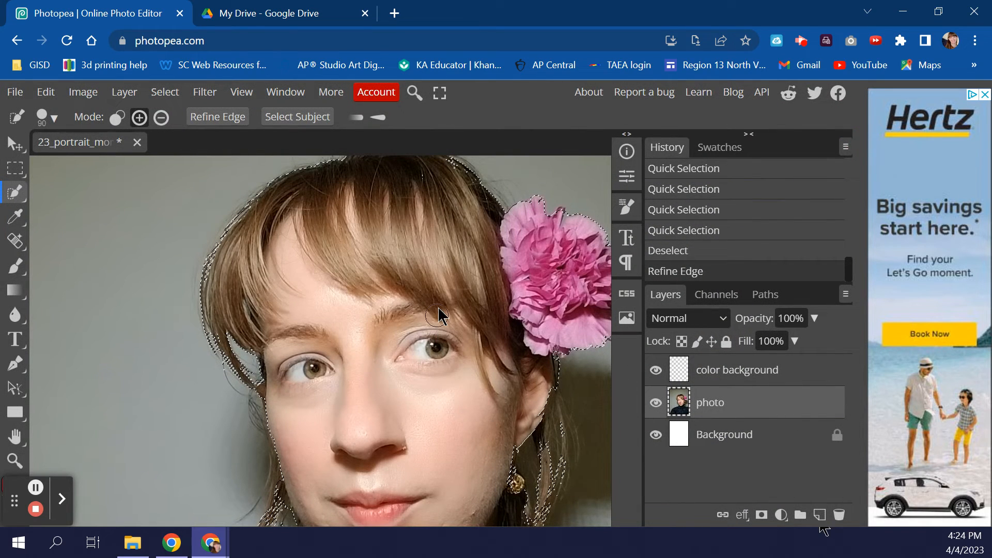
# Examine the refined selection outline around the hair, flower and shoulders across the whole portrait.
pyautogui.scroll(-5, 443, 316)
pyautogui.scroll(8, 443, 315)
pyautogui.scroll(-2, 443, 317)
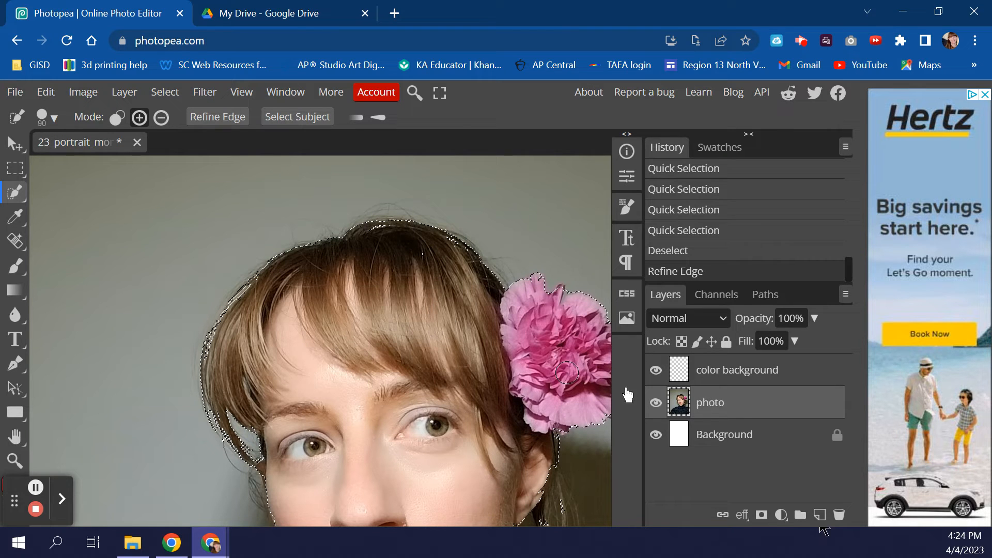
pyautogui.click(15, 460)
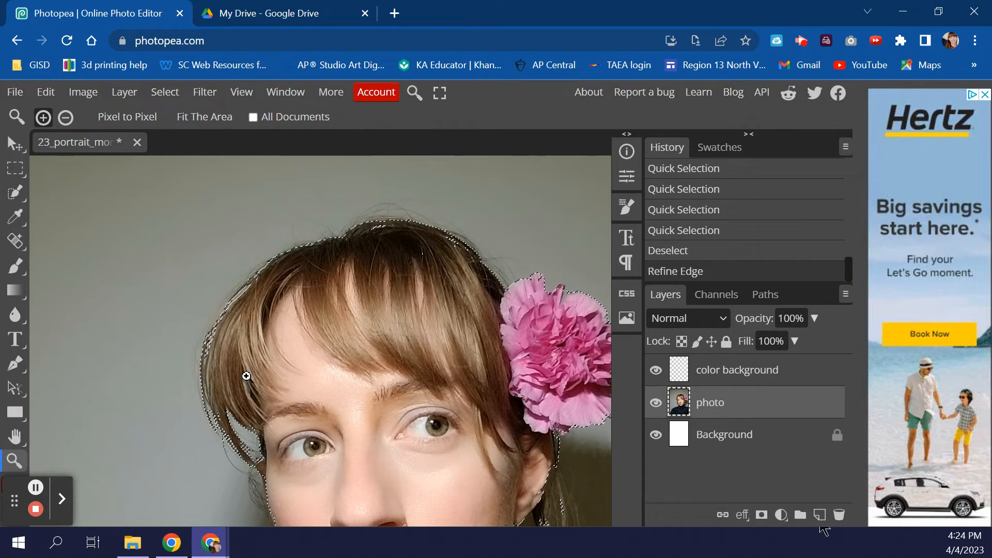
pyautogui.press('alt')
pyautogui.keyDown('alt'); pyautogui.click(348, 359); pyautogui.keyUp('alt')
pyautogui.keyDown('alt'); pyautogui.click(347, 356); pyautogui.keyUp('alt')
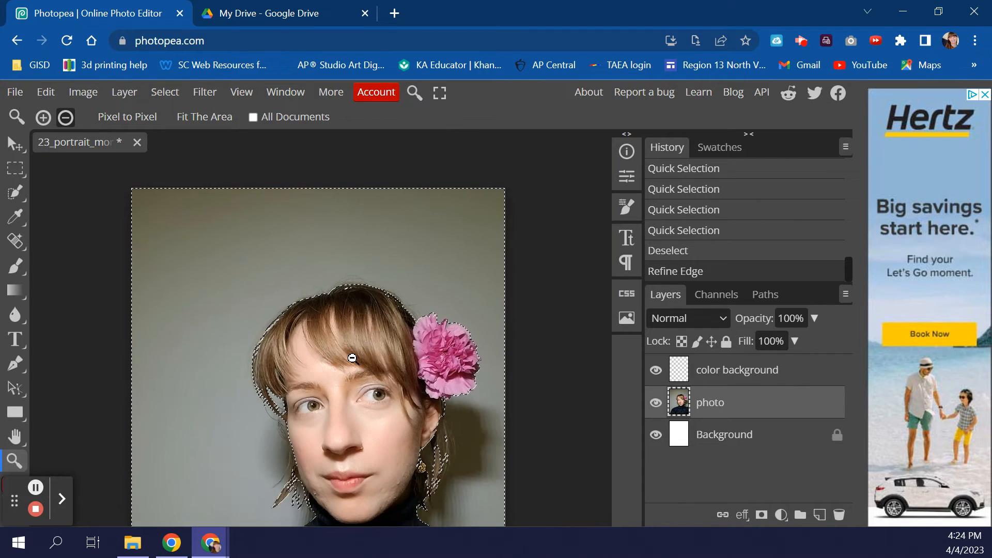
pyautogui.keyDown('alt'); pyautogui.click(352, 358); pyautogui.keyUp('alt')
pyautogui.keyDown('alt'); pyautogui.click(353, 364); pyautogui.keyUp('alt')
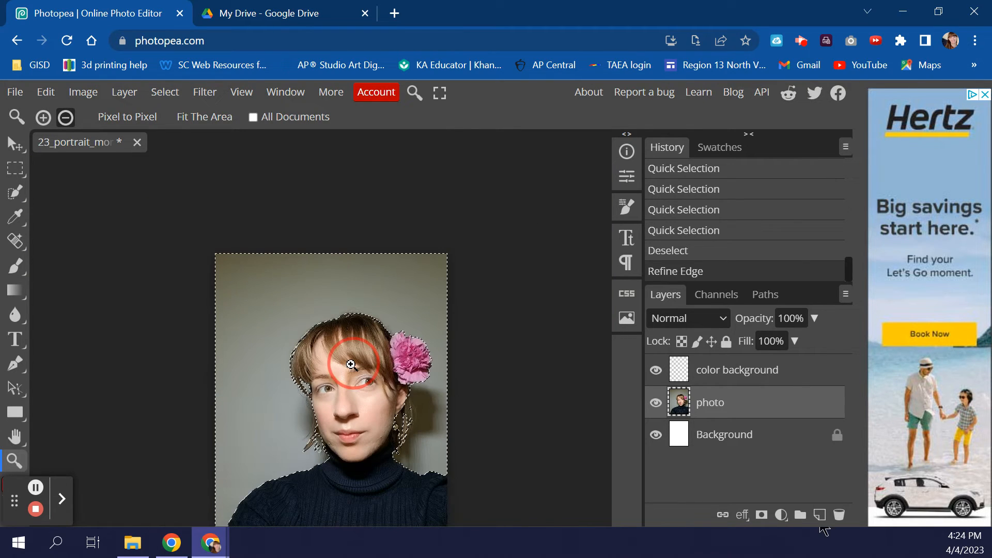
pyautogui.scroll(-5, 348, 386)
pyautogui.scroll(4, 346, 386)
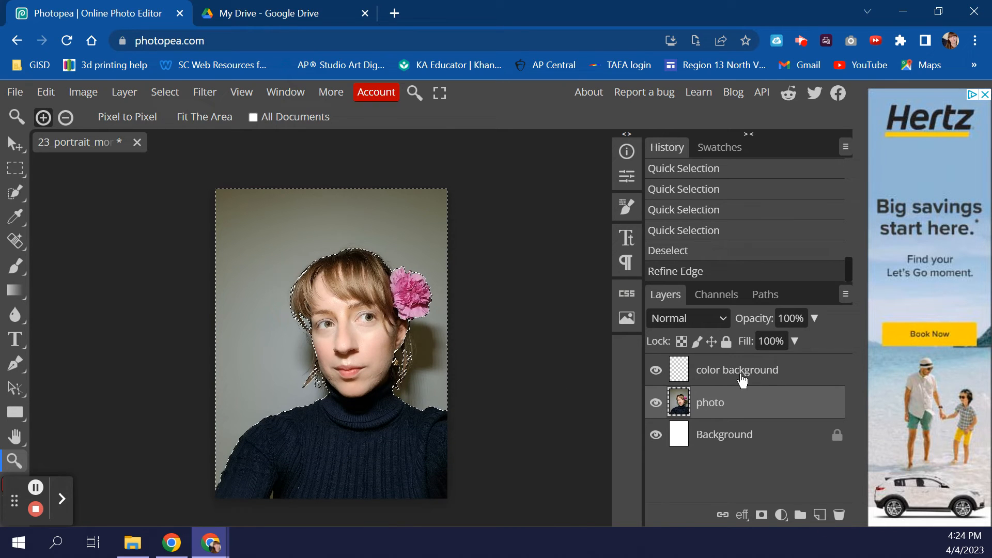
# Make the color background layer active and set the Brush tool's foreground color to a light coral red.
pyautogui.click(743, 380)
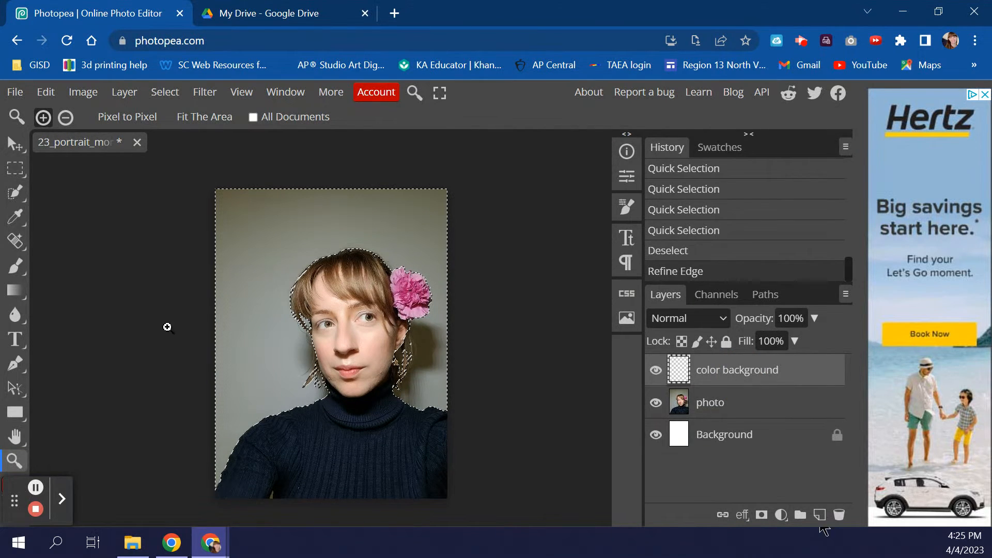
pyautogui.click(16, 193)
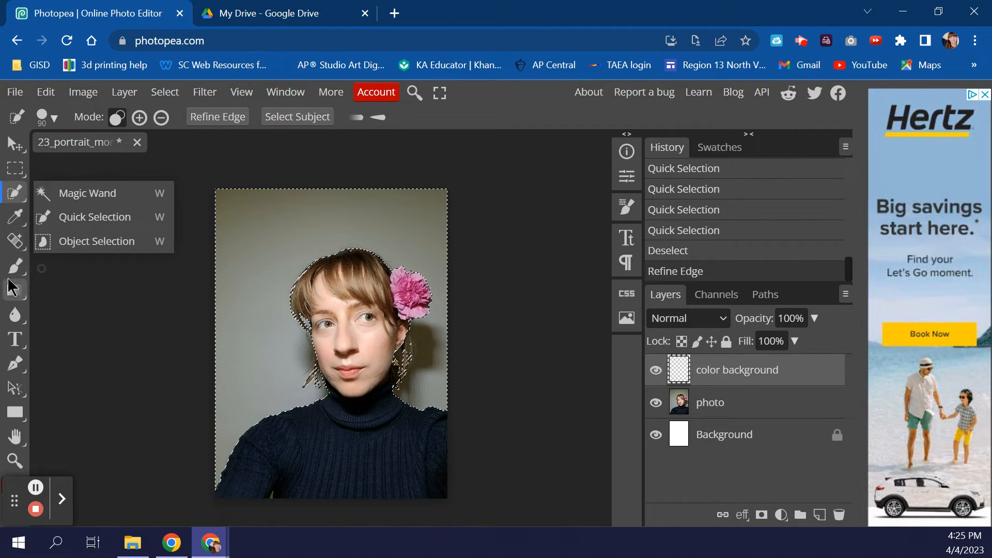
pyautogui.click(18, 263)
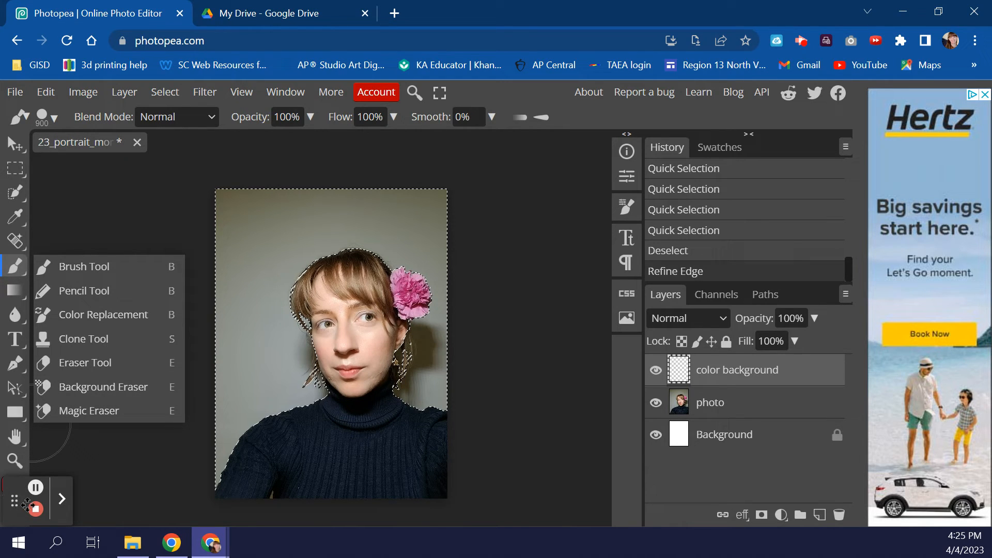
pyautogui.moveTo(20, 500); pyautogui.dragTo(72, 495)
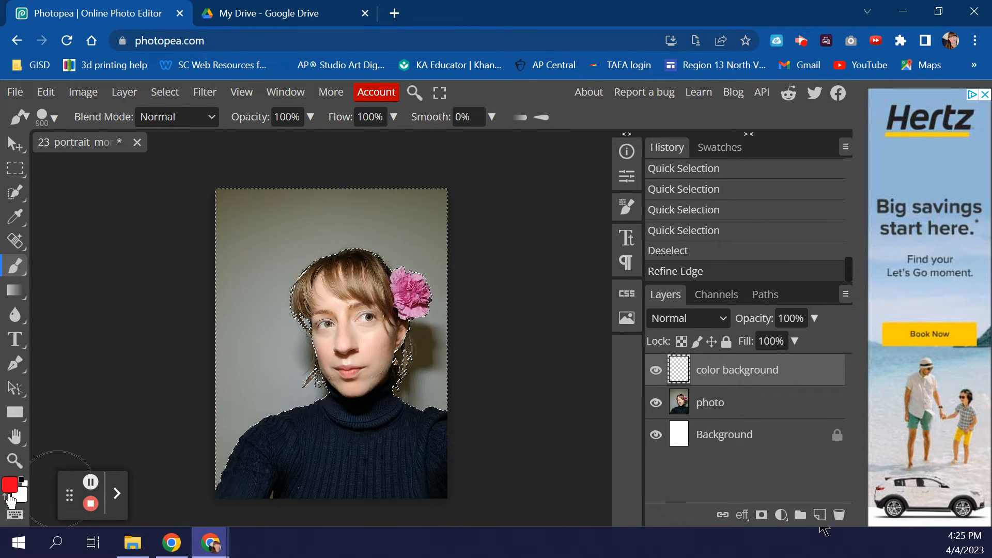
pyautogui.click(10, 484)
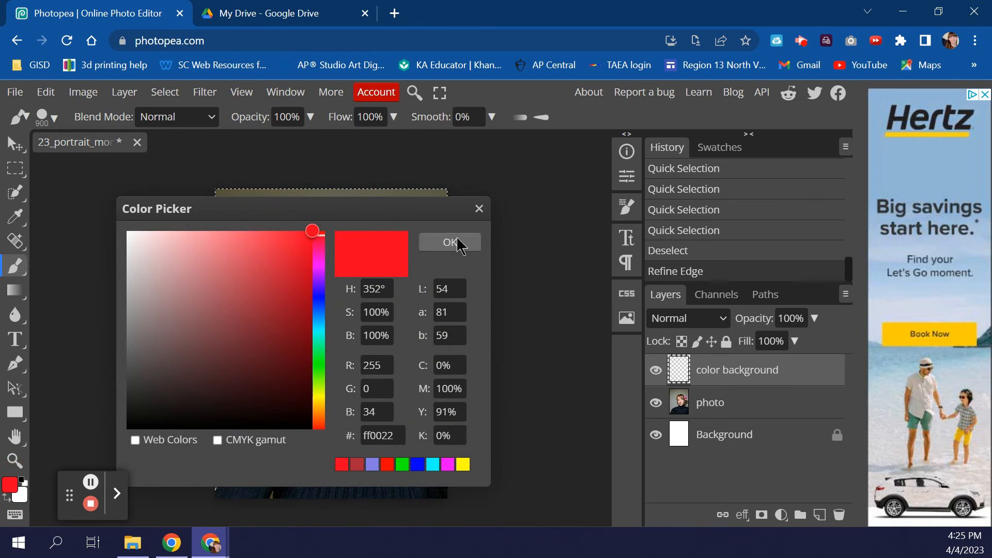
pyautogui.click(258, 249)
pyautogui.click(449, 242)
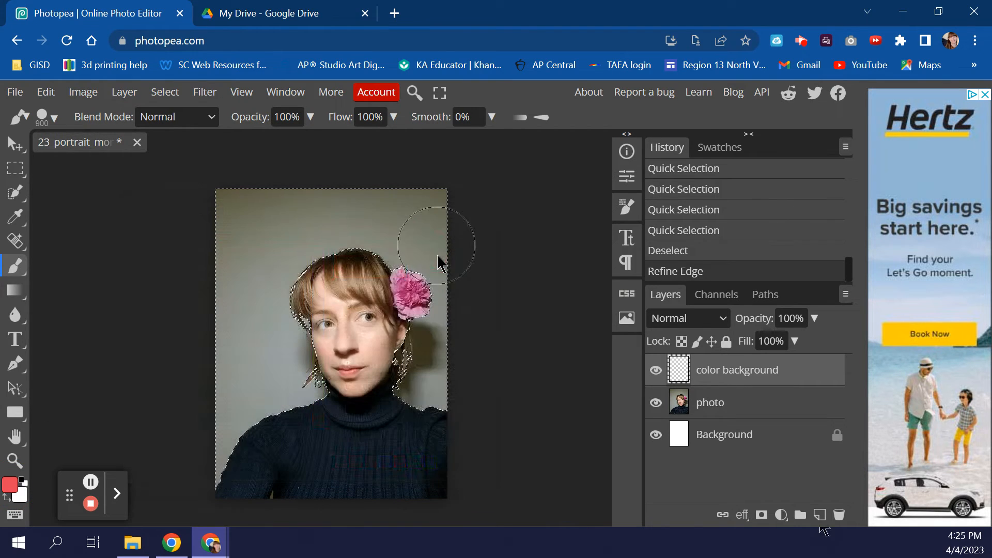
# Paint the whole selected backdrop coral red with the 900 px brush, and compare it with the photo layer hidden and shown.
pyautogui.moveTo(223, 212)
pyautogui.mouseDown()
pyautogui.moveTo(413, 201)
pyautogui.moveTo(447, 215)
pyautogui.moveTo(459, 302)
pyautogui.moveTo(412, 393)
pyautogui.moveTo(387, 232)
pyautogui.moveTo(344, 254)
pyautogui.moveTo(268, 327)
pyautogui.moveTo(294, 381)
pyautogui.moveTo(210, 476)
pyautogui.moveTo(205, 497)
pyautogui.mouseUp()
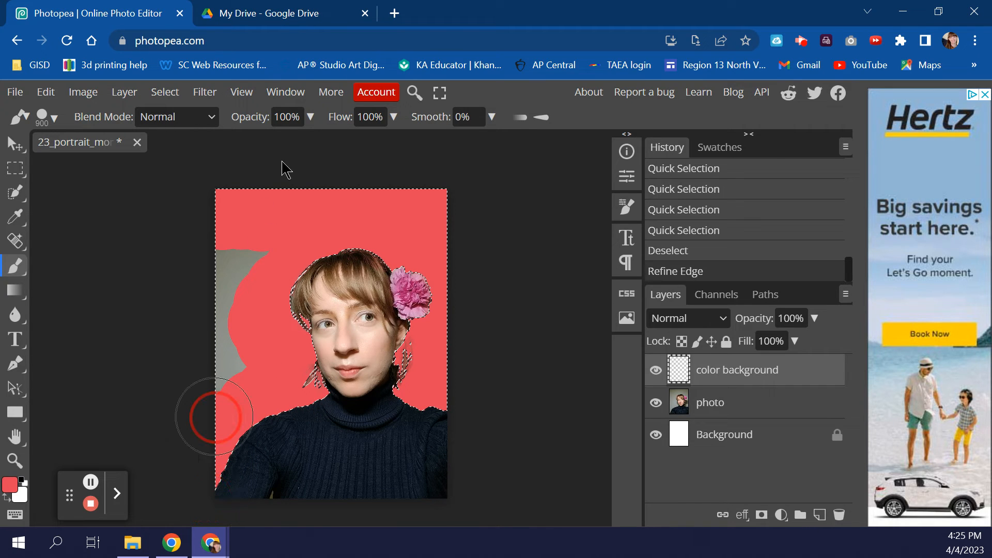
pyautogui.moveTo(239, 252); pyautogui.dragTo(217, 348)
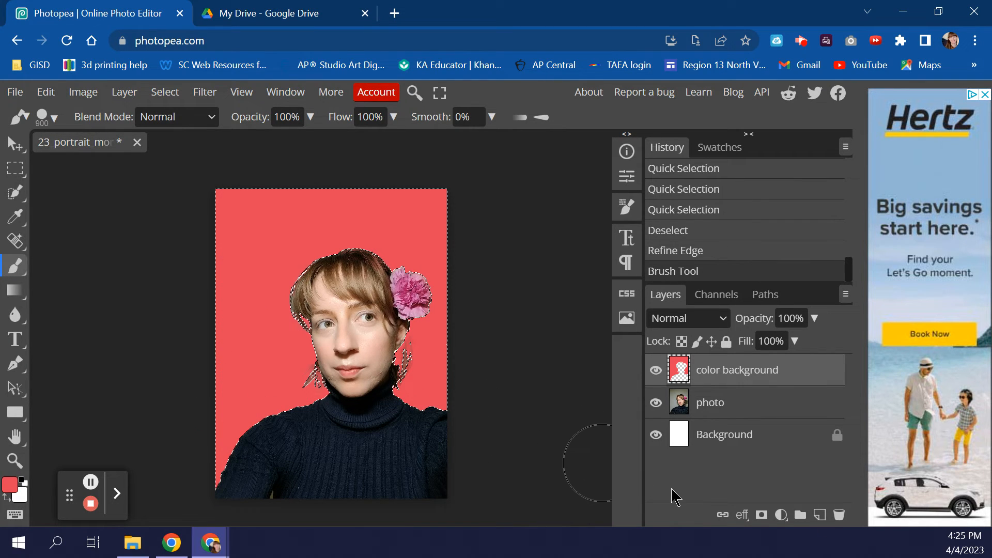
pyautogui.click(655, 403)
pyautogui.click(656, 403)
pyautogui.click(655, 403)
pyautogui.click(655, 403)
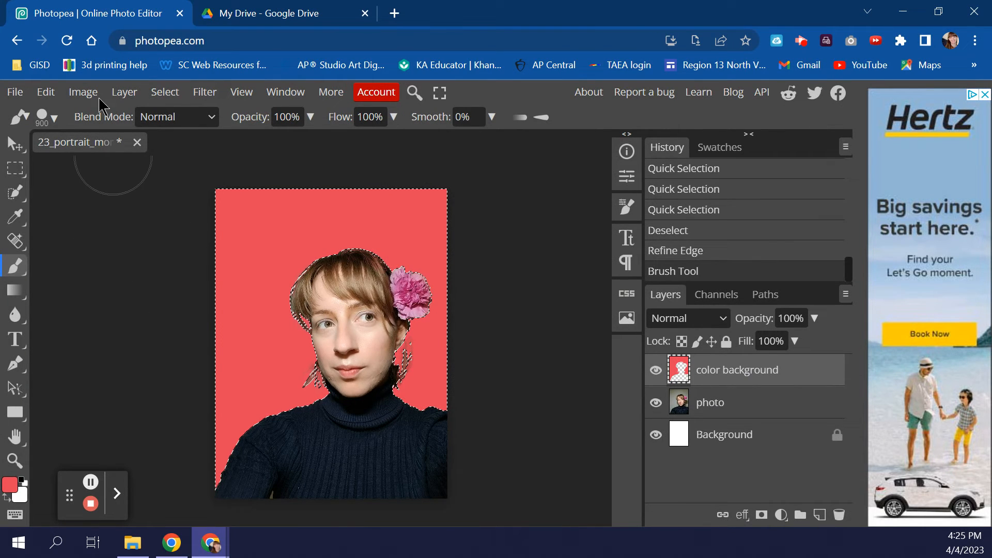
# Deselect the backdrop selection.
pyautogui.click(161, 94)
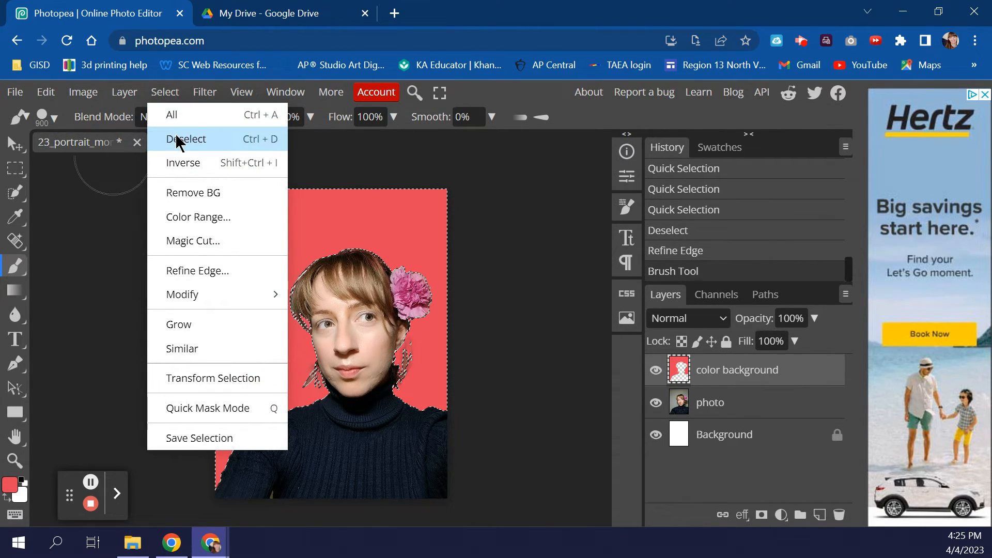
pyautogui.click(164, 94)
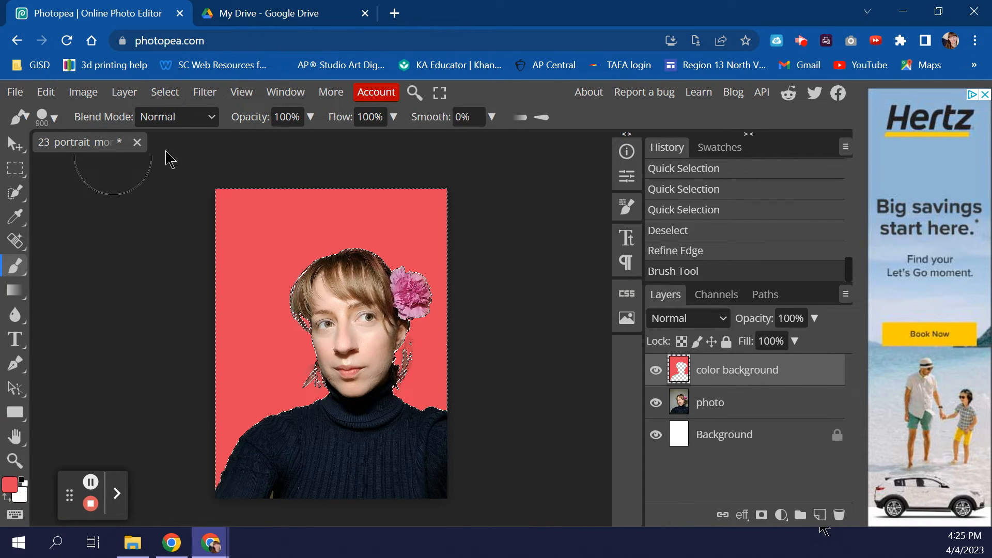
pyautogui.hotkey('ctrl', 'd')
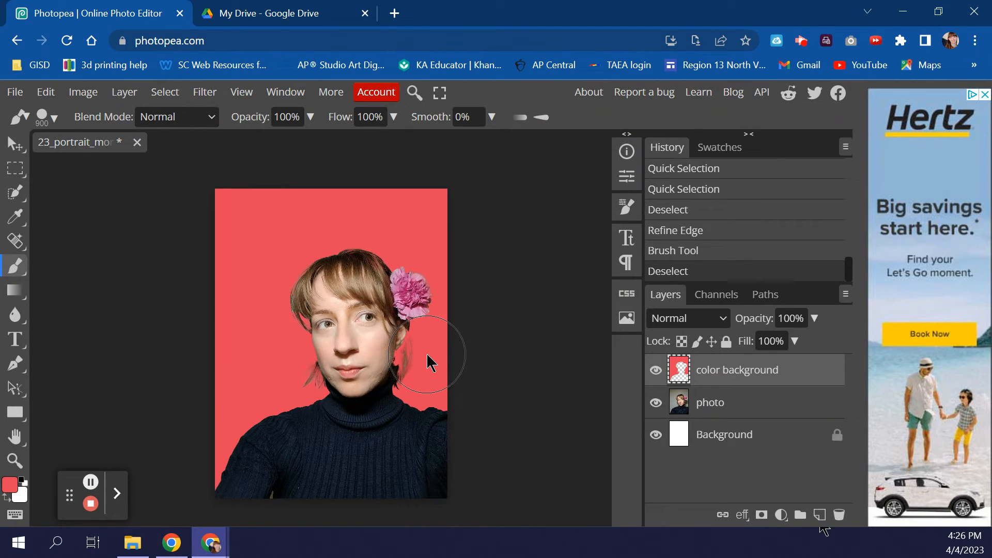
# Hide the photo layer and select the empty person silhouette on the color background layer with the Magic Wand at tolerance 70.
pyautogui.click(656, 402)
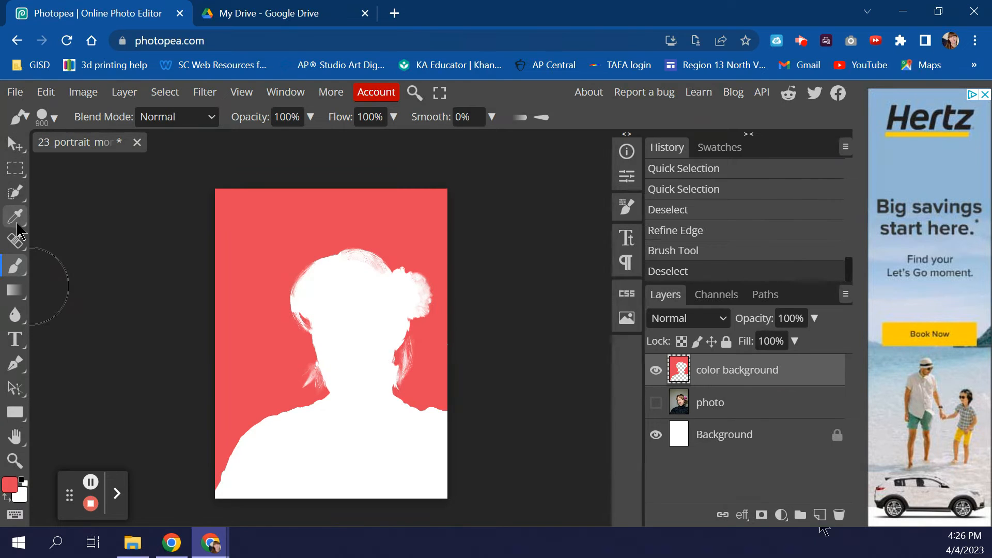
pyautogui.moveTo(15, 192)
pyautogui.click(44, 195)
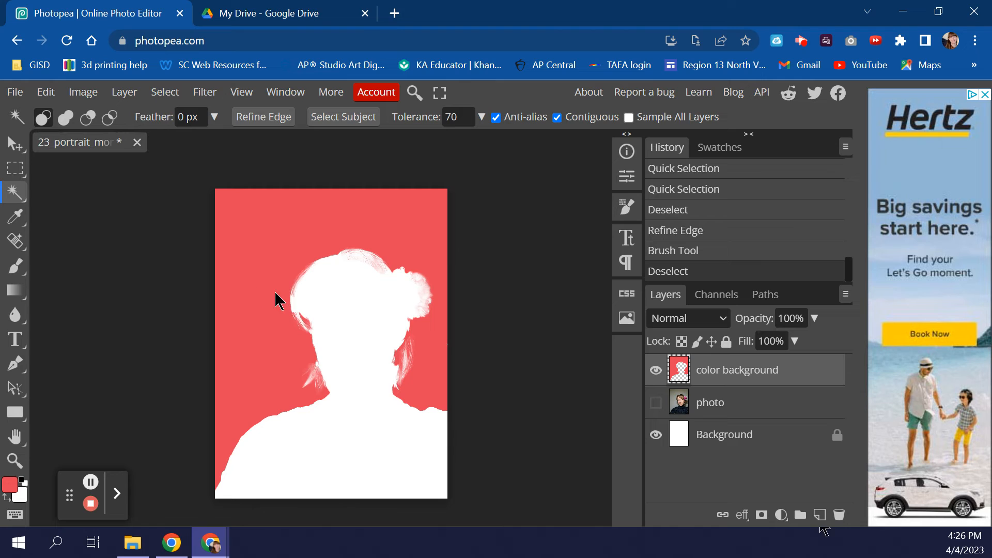
pyautogui.click(368, 434)
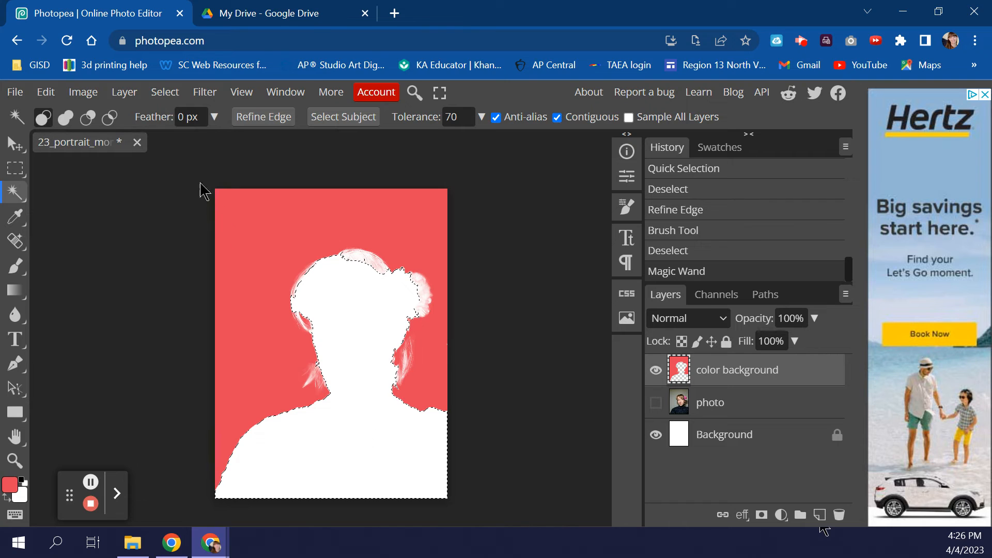
# Try to add the wispy hair and flower edges to the silhouette selection with the Quick Selection tool at size 175.
pyautogui.rightClick(17, 192)
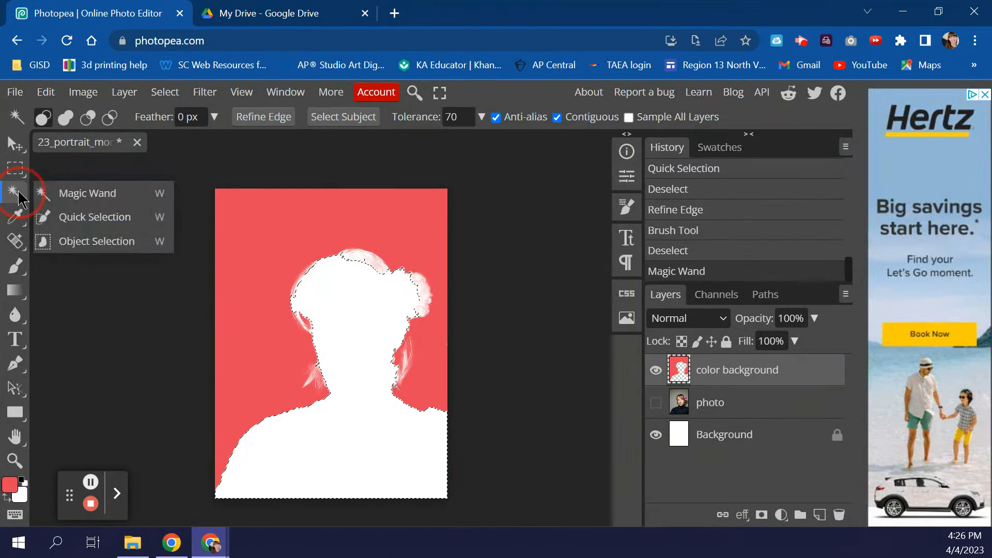
pyautogui.click(114, 220)
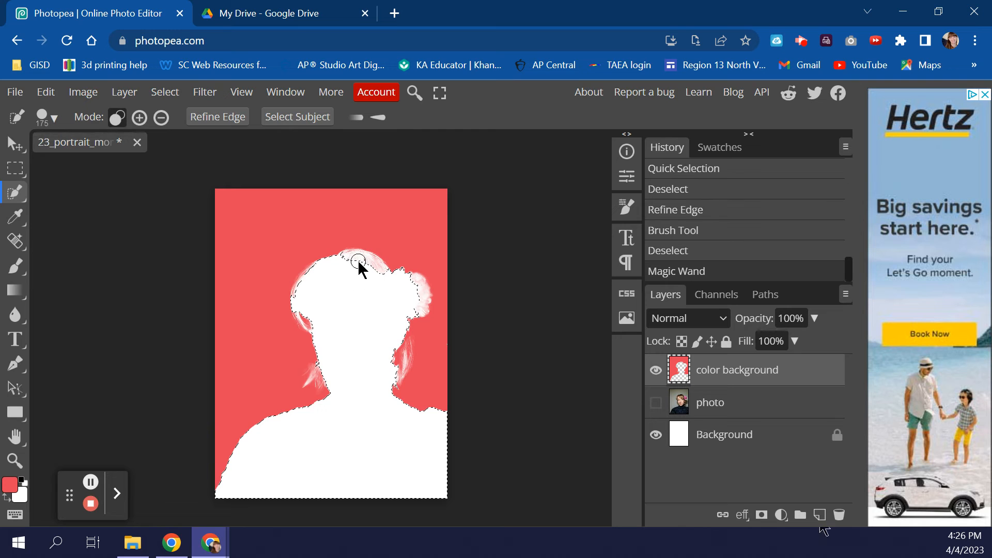
pyautogui.moveTo(365, 266); pyautogui.dragTo(380, 271)
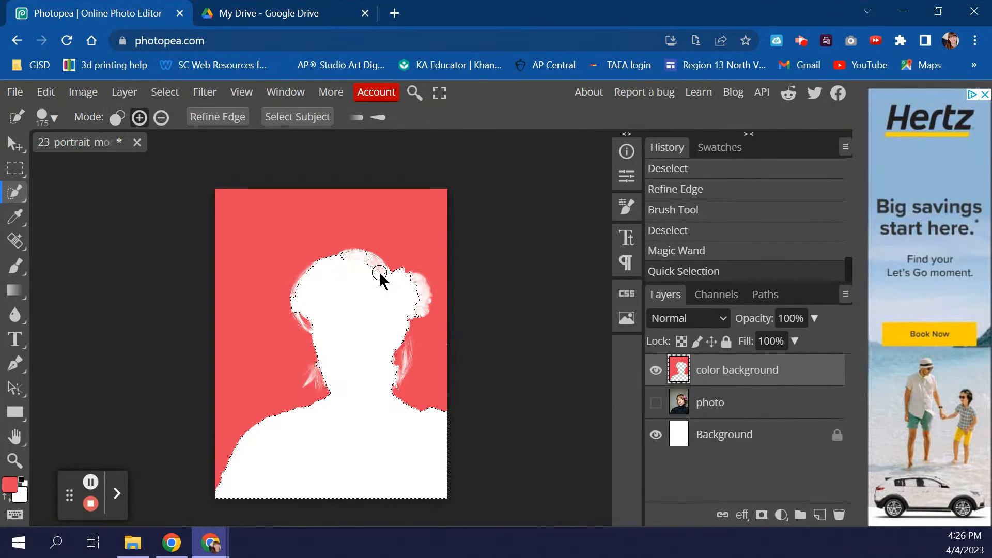
pyautogui.click(387, 284)
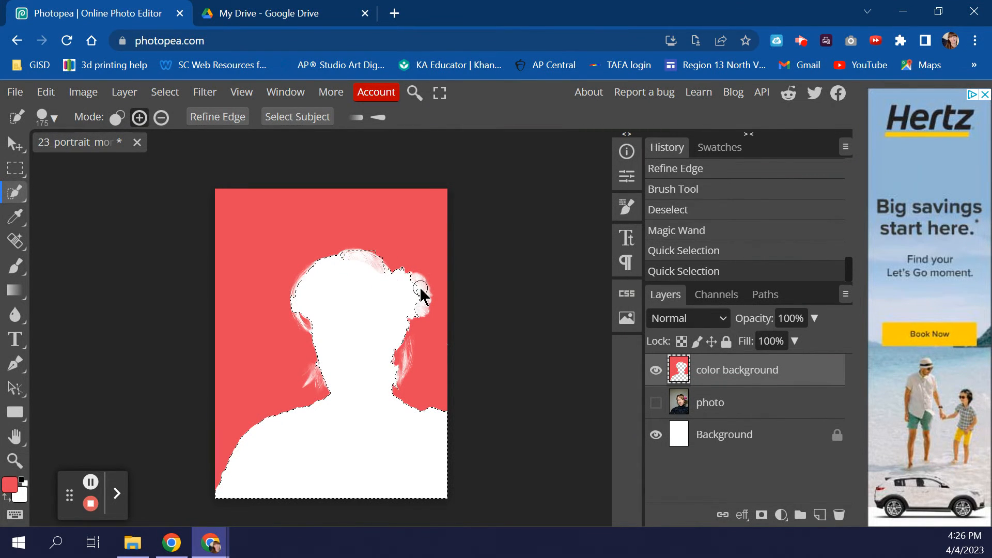
pyautogui.click(411, 282)
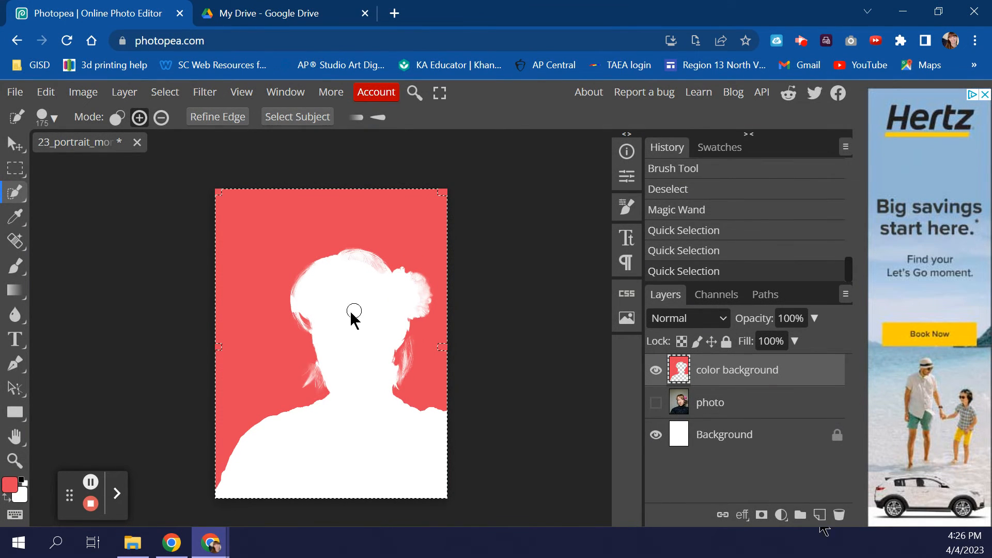
# Subtract the coral backdrop from the selection, retry adding the flower's edge, and invert the selection.
pyautogui.press('alt')
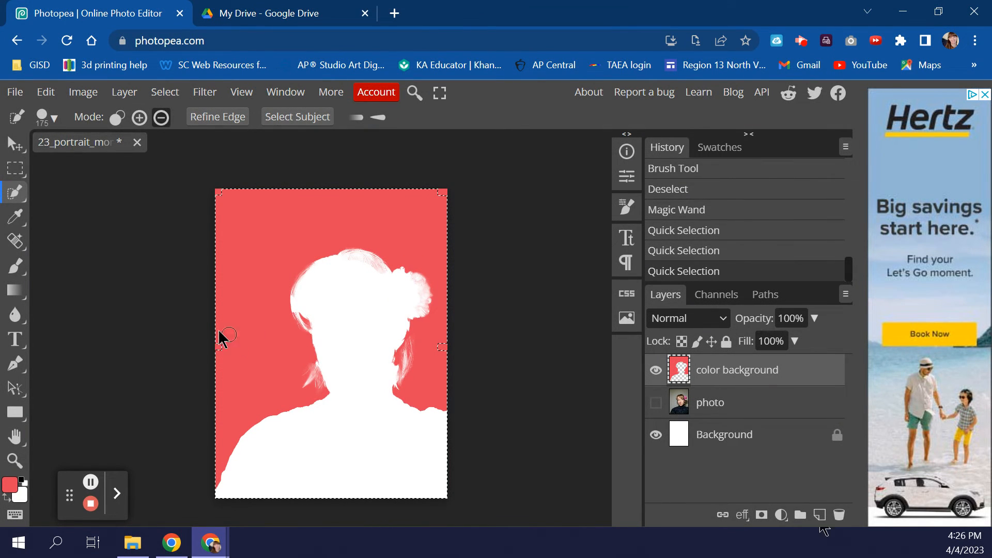
pyautogui.keyDown('alt'); pyautogui.click(247, 272); pyautogui.keyUp('alt')
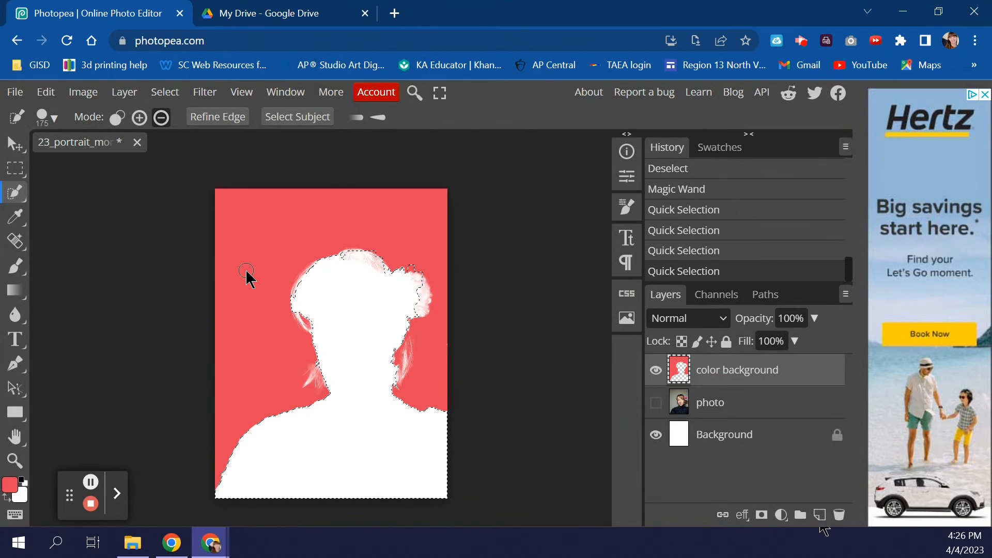
pyautogui.click(421, 306)
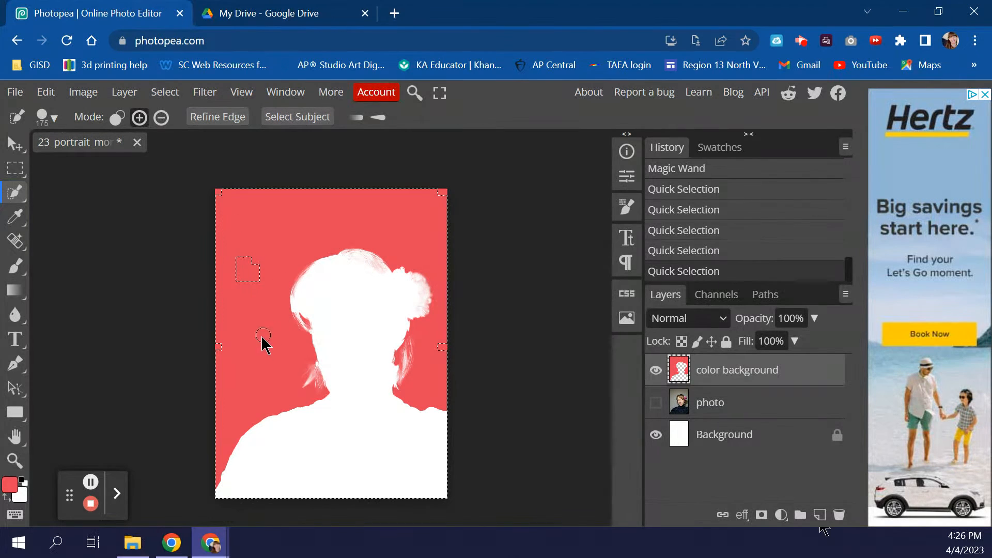
pyautogui.keyDown('alt'); pyautogui.click(264, 354); pyautogui.keyUp('alt')
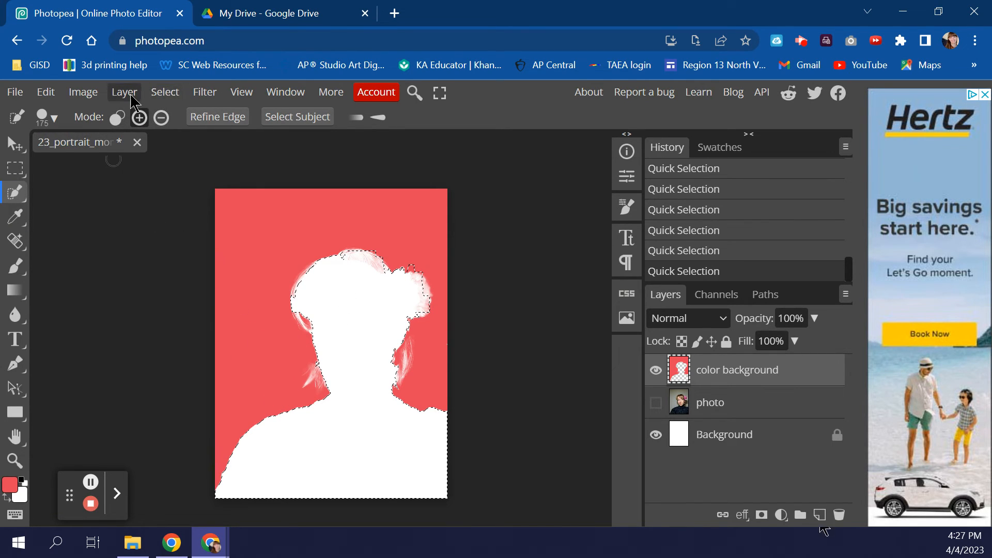
pyautogui.click(165, 93)
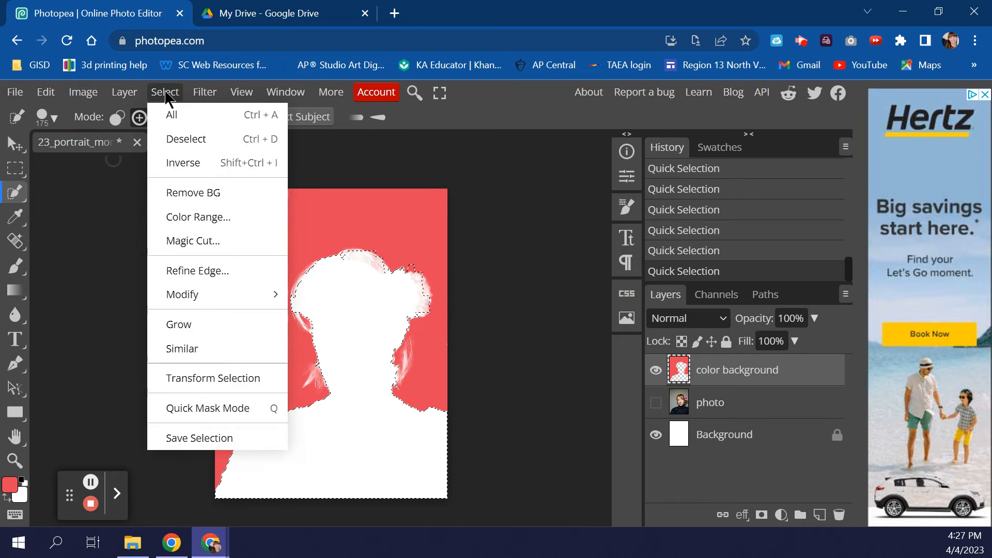
pyautogui.click(191, 162)
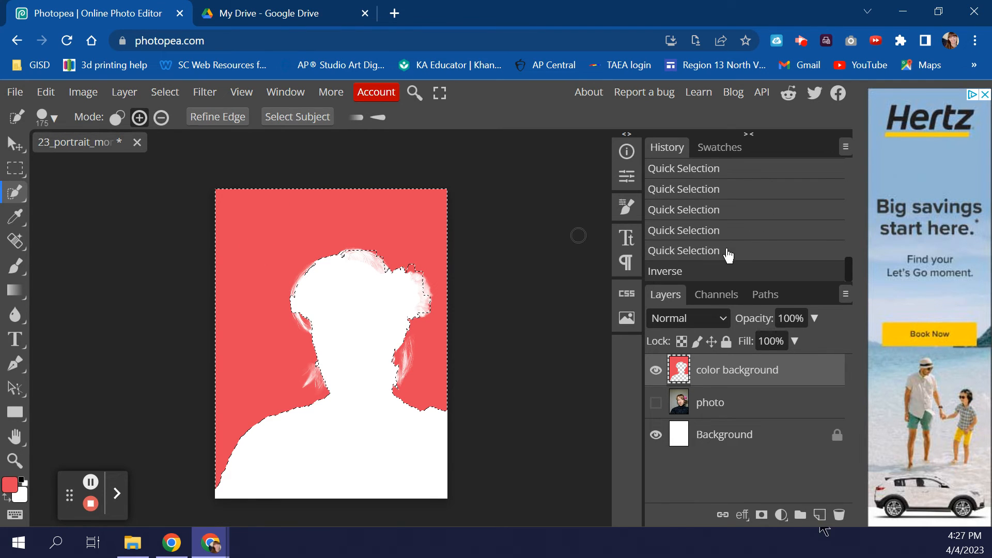
# Return to the history state right after the coral brush stroke to restore the backdrop selection and the visible photo layer.
pyautogui.scroll(5, 847, 264)
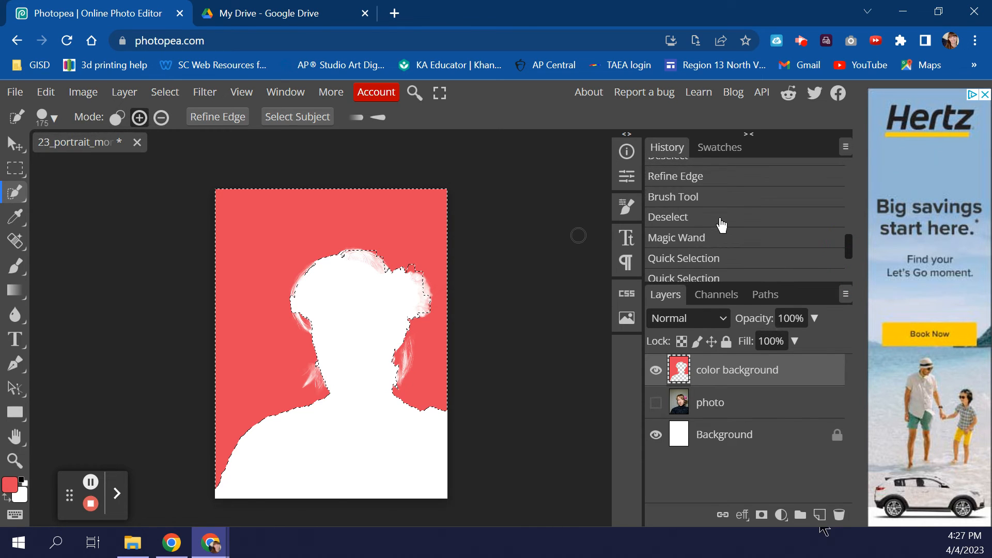
pyautogui.click(722, 225)
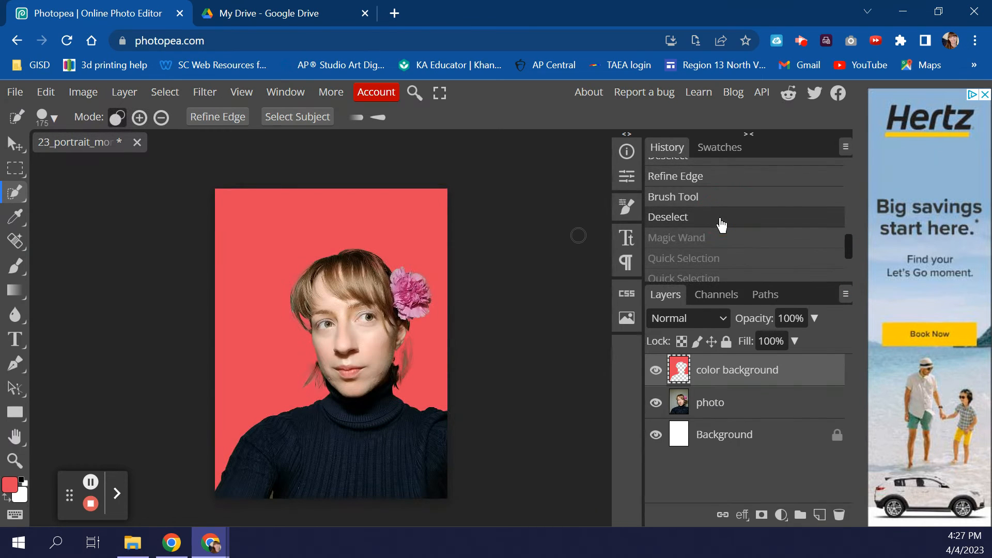
pyautogui.click(693, 202)
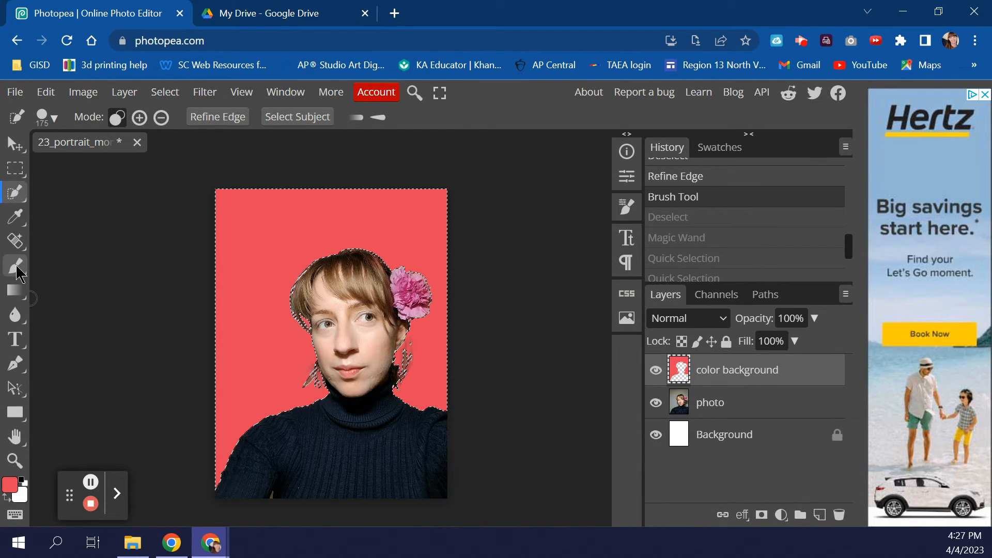
# Set the Brush tool's foreground color to light pink ce86ad, sampled from the flower in the hair.
pyautogui.click(16, 266)
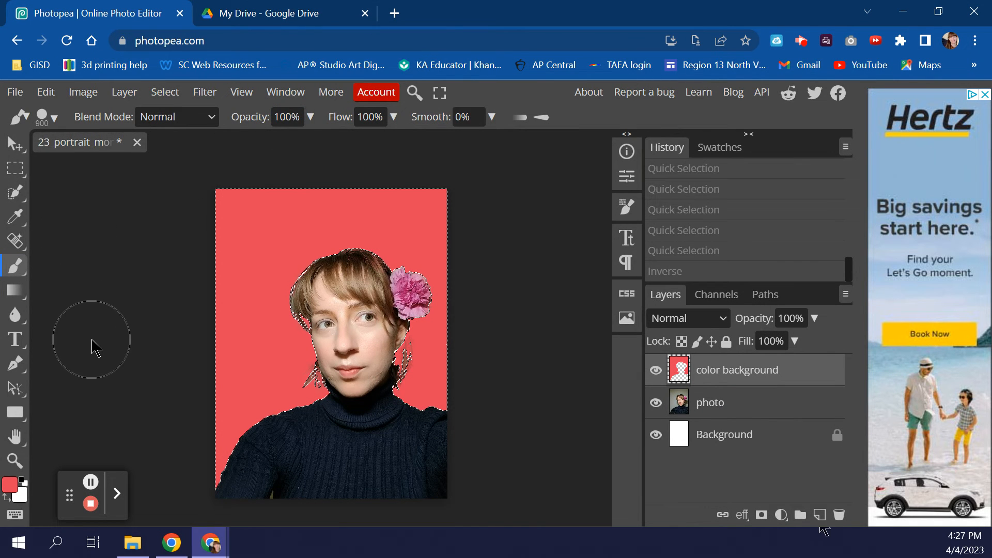
pyautogui.click(9, 486)
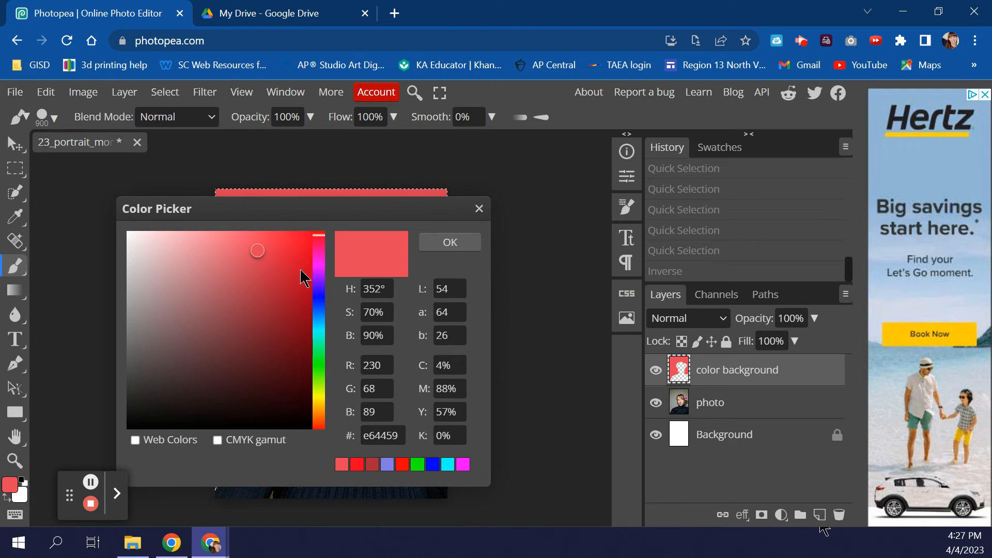
pyautogui.moveTo(351, 218); pyautogui.dragTo(685, 202)
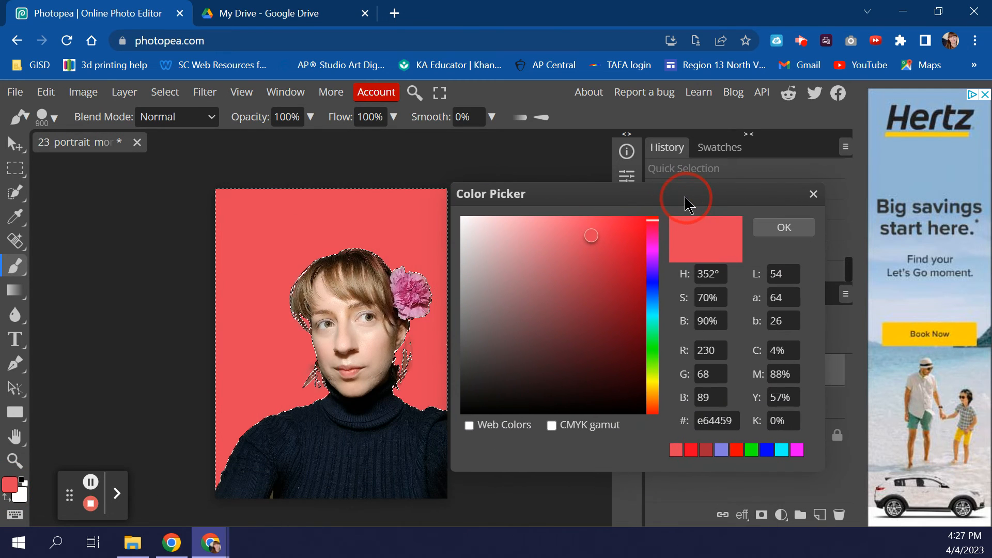
pyautogui.click(418, 314)
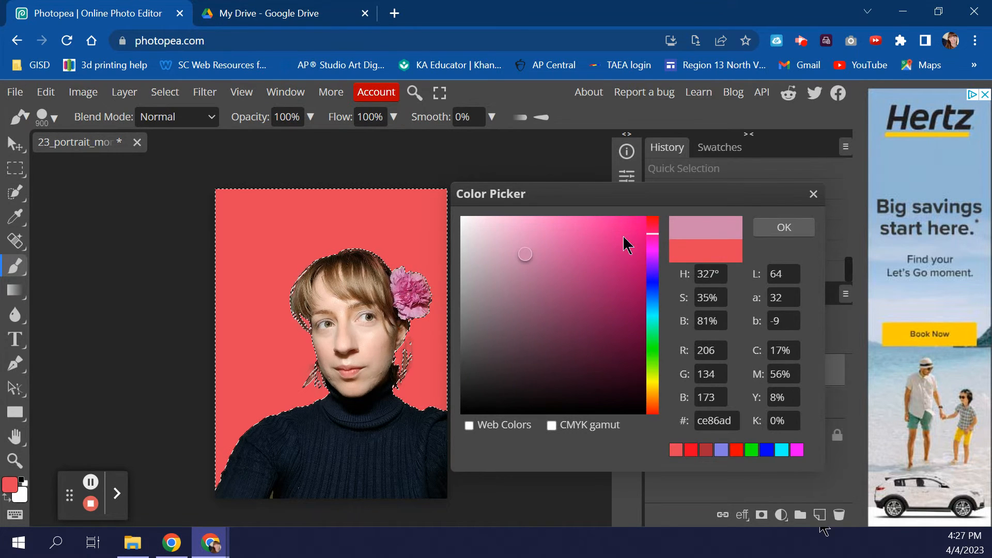
pyautogui.click(779, 231)
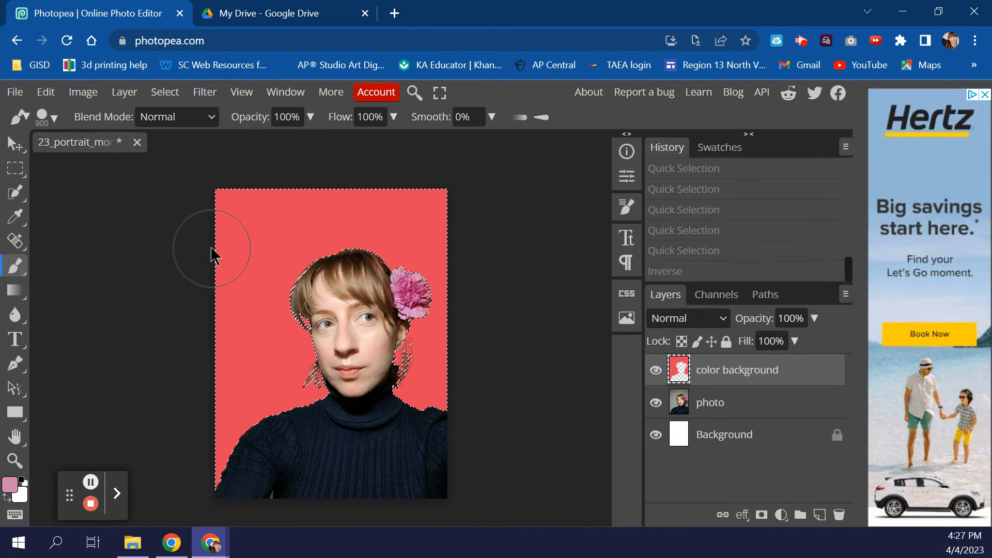
# Stamp nine light pink polka dots in staggered rows across the selected coral backdrop with the 900 px brush.
pyautogui.click(226, 205)
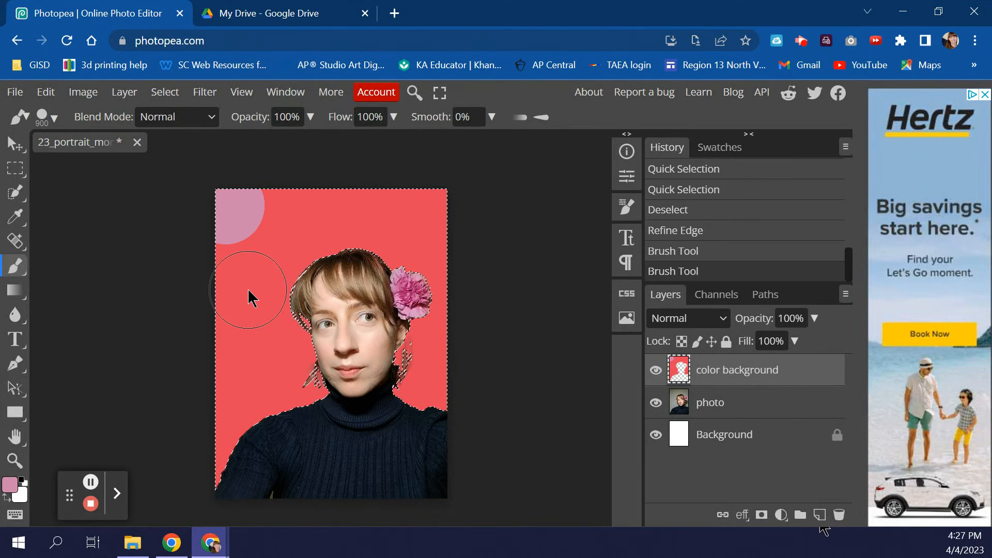
pyautogui.click(264, 295)
pyautogui.click(339, 204)
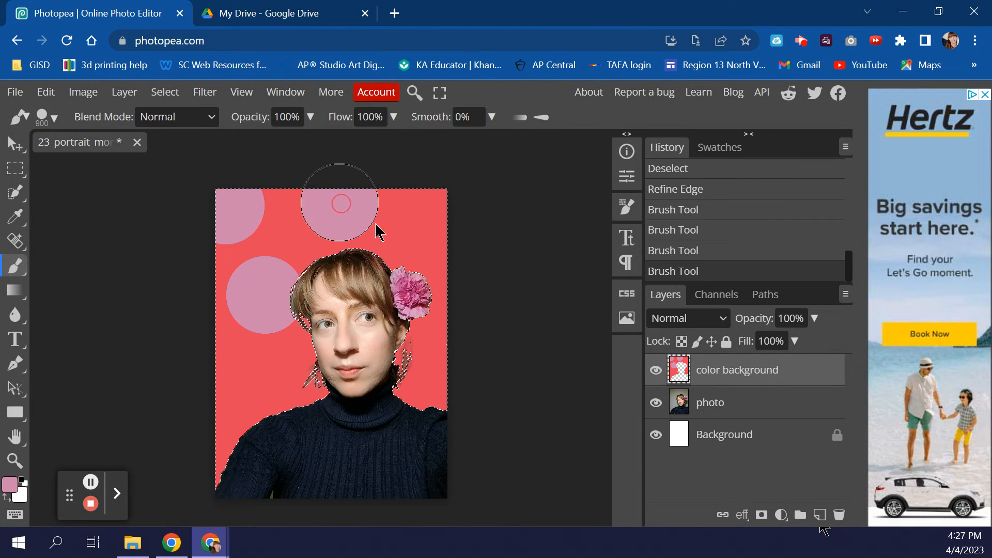
pyautogui.click(437, 293)
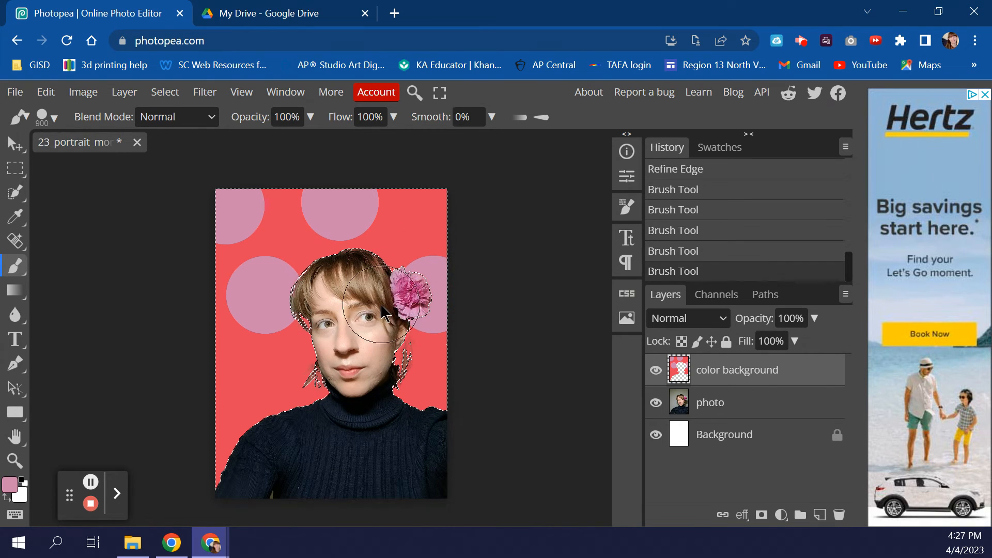
pyautogui.click(467, 203)
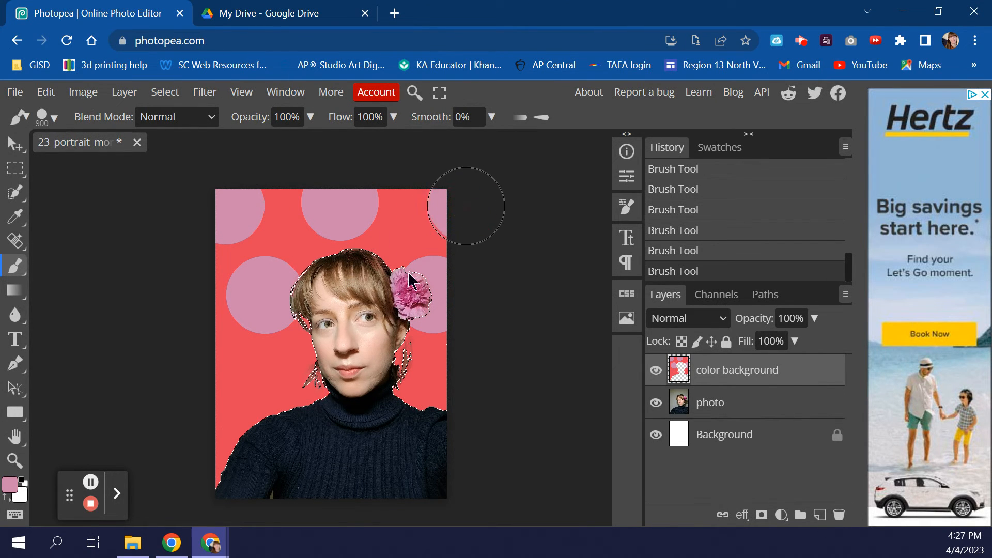
pyautogui.click(236, 386)
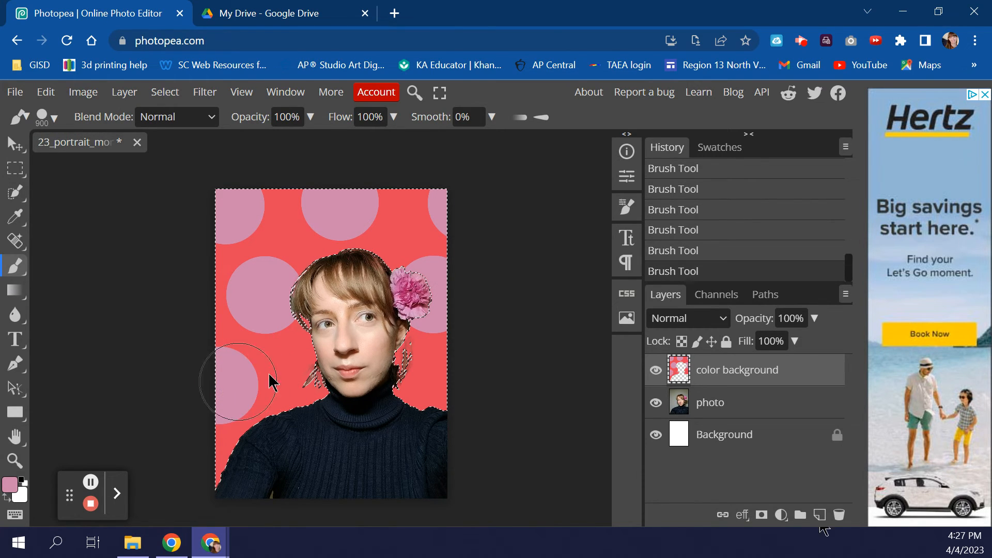
pyautogui.click(342, 377)
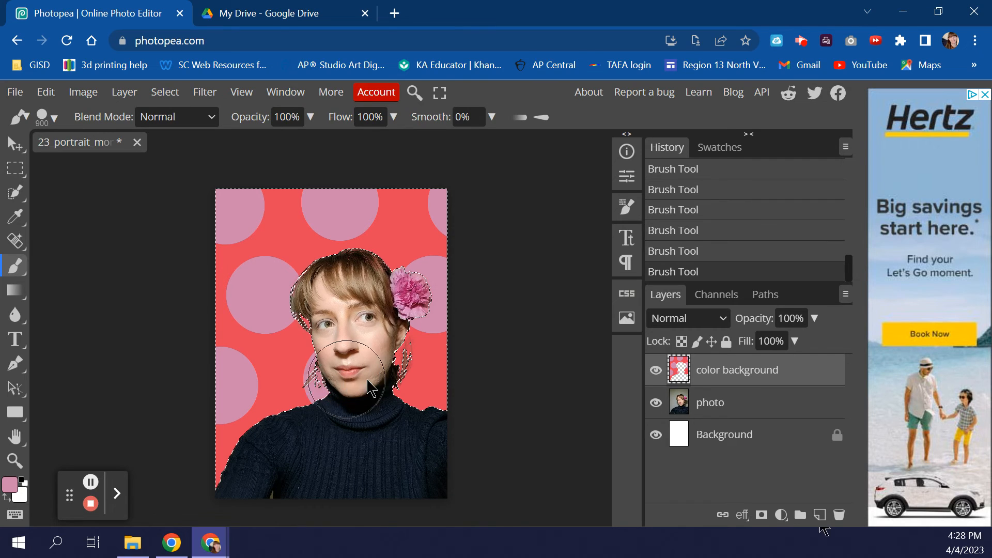
pyautogui.click(479, 389)
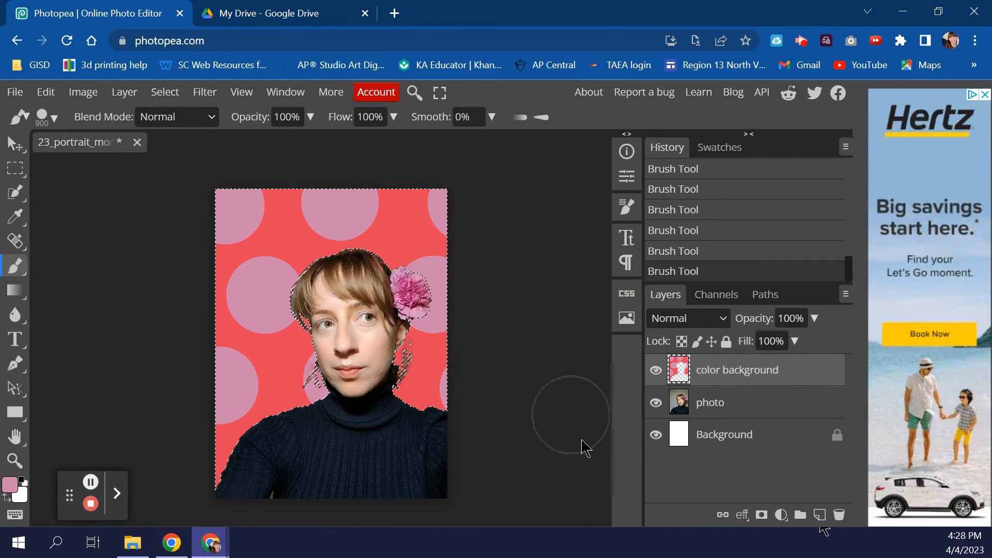
pyautogui.click(260, 469)
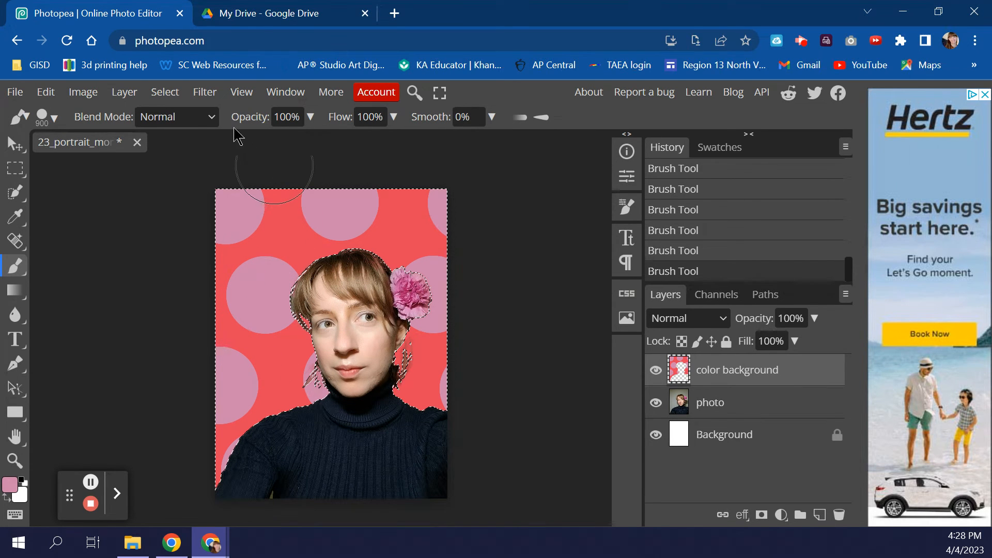
# Sample the darker pink b93074 from the flower as the foreground color and set the brush opacity to 28%.
pyautogui.click(8, 490)
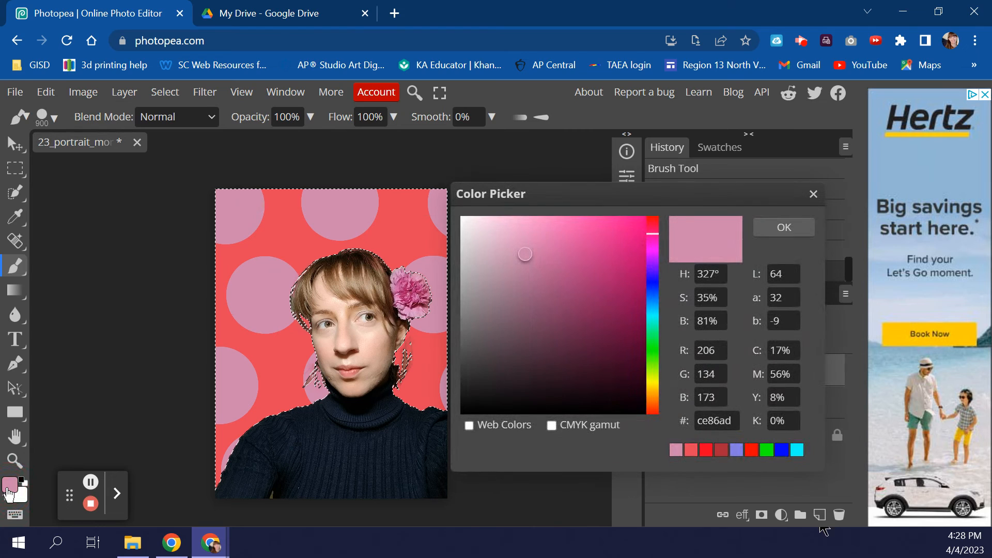
pyautogui.click(402, 296)
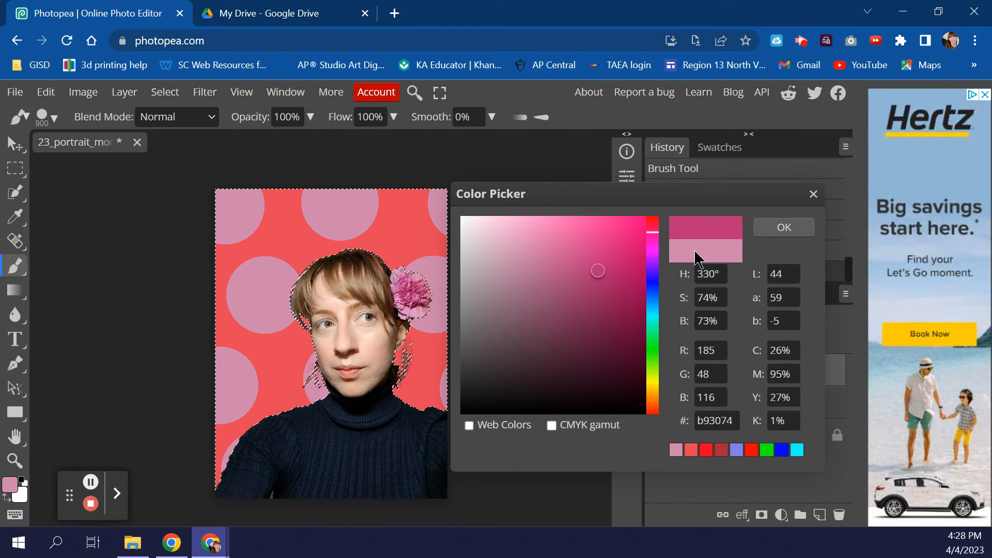
pyautogui.click(784, 228)
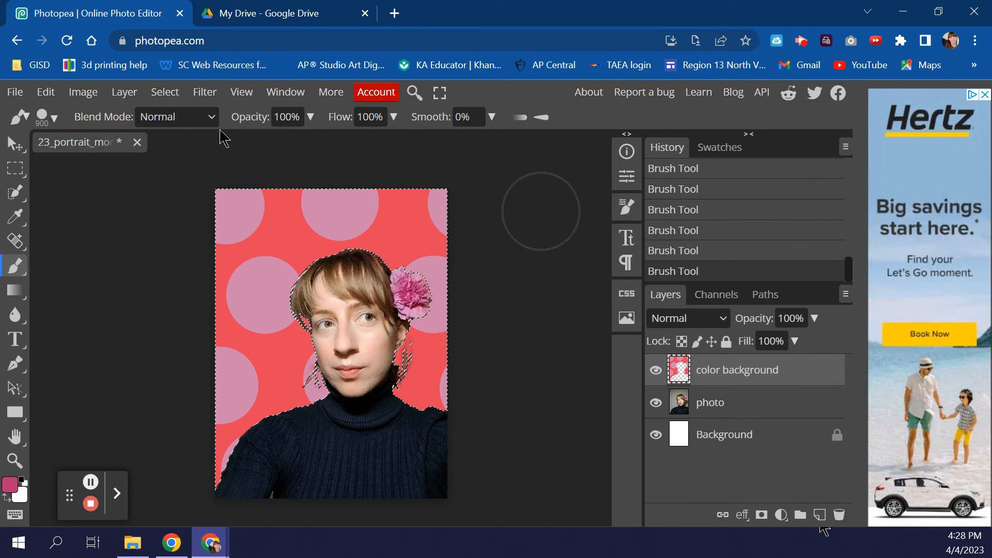
pyautogui.click(310, 117)
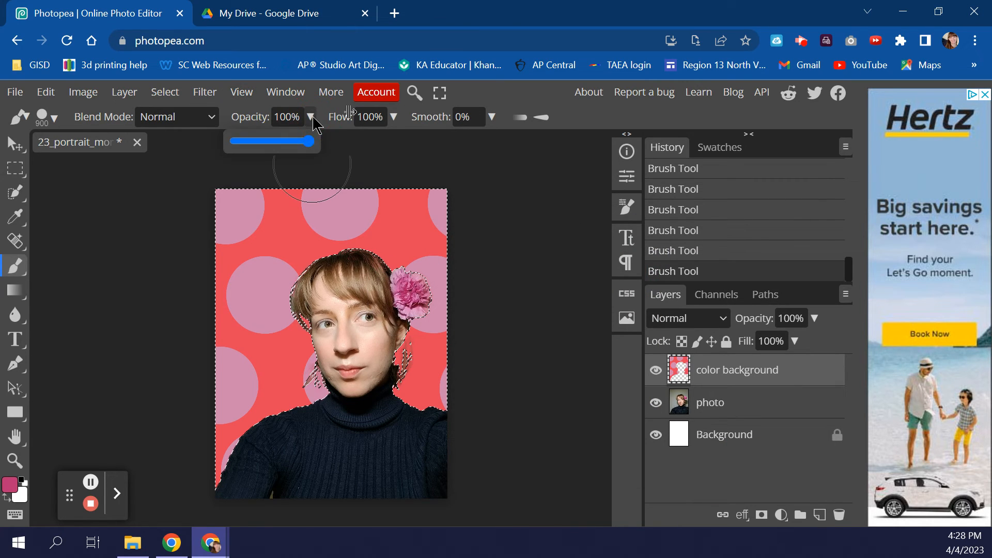
pyautogui.moveTo(307, 143); pyautogui.dragTo(257, 140)
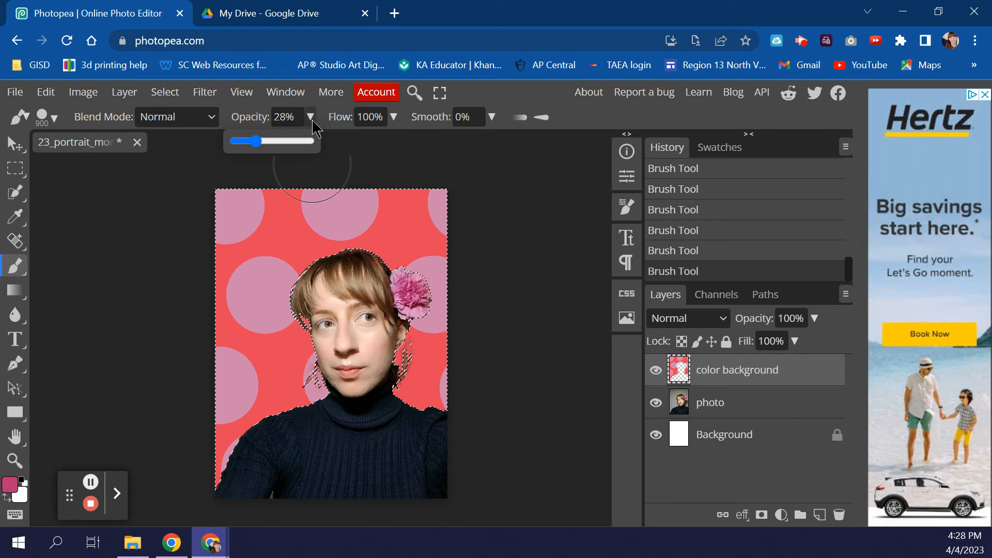
# Stamp translucent dark pink dots overlapping the light pink ones in the upper part of the backdrop.
pyautogui.click(258, 213)
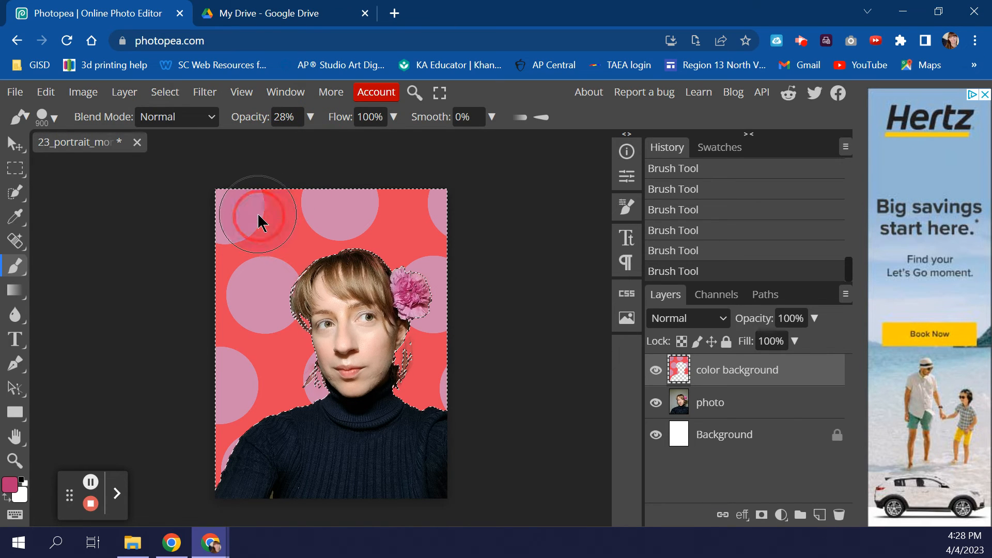
pyautogui.click(391, 213)
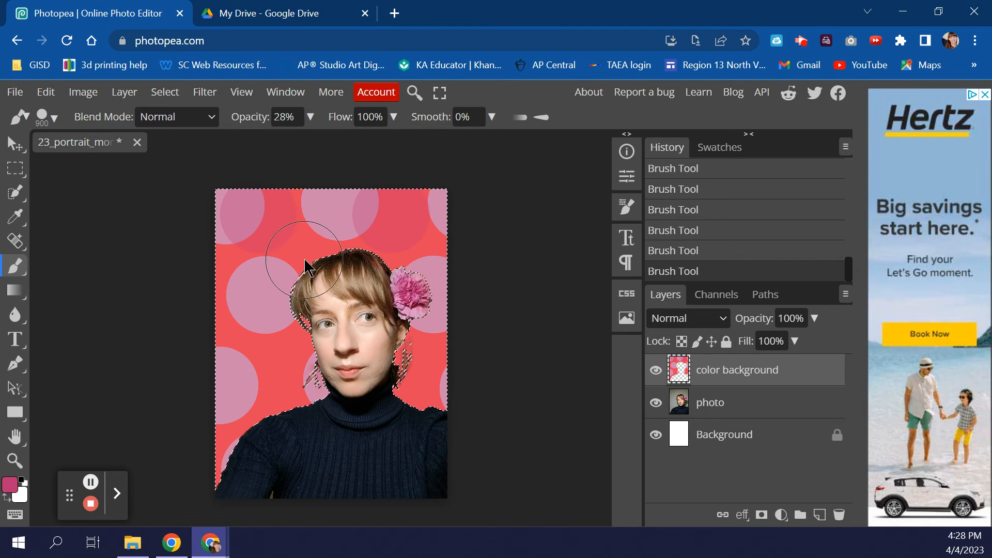
pyautogui.moveTo(298, 253)
pyautogui.mouseDown()
pyautogui.moveTo(338, 240)
pyautogui.moveTo(381, 254)
pyautogui.mouseUp()
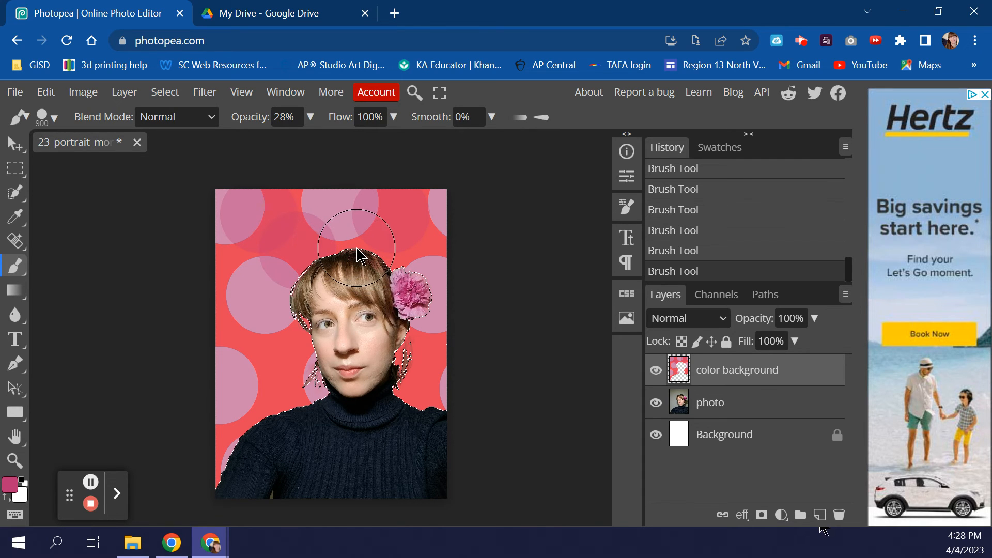
# Stamp five more translucent dark pink dots around the head and over the light pink dots in the upper backdrop.
pyautogui.moveTo(349, 253); pyautogui.dragTo(360, 256)
pyautogui.click(436, 261)
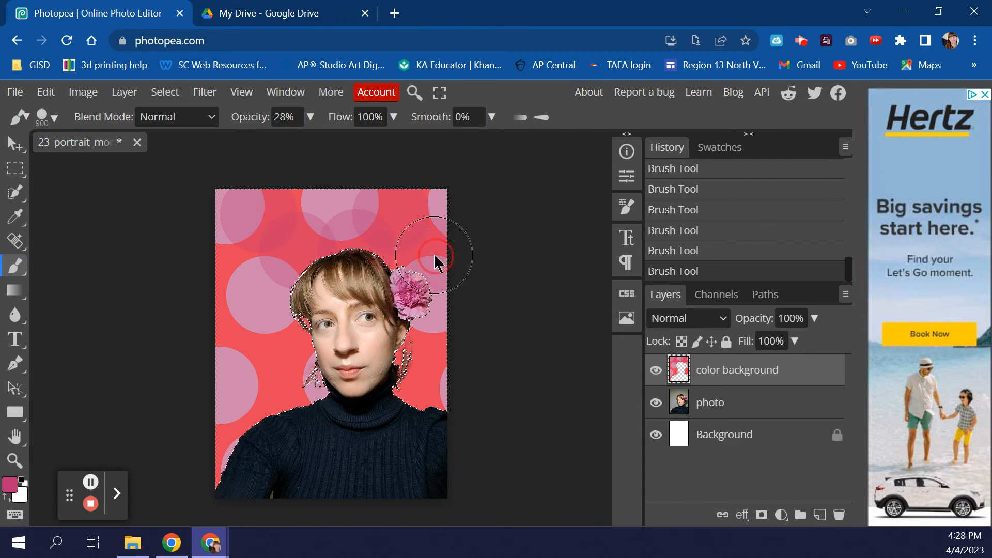
pyautogui.click(223, 264)
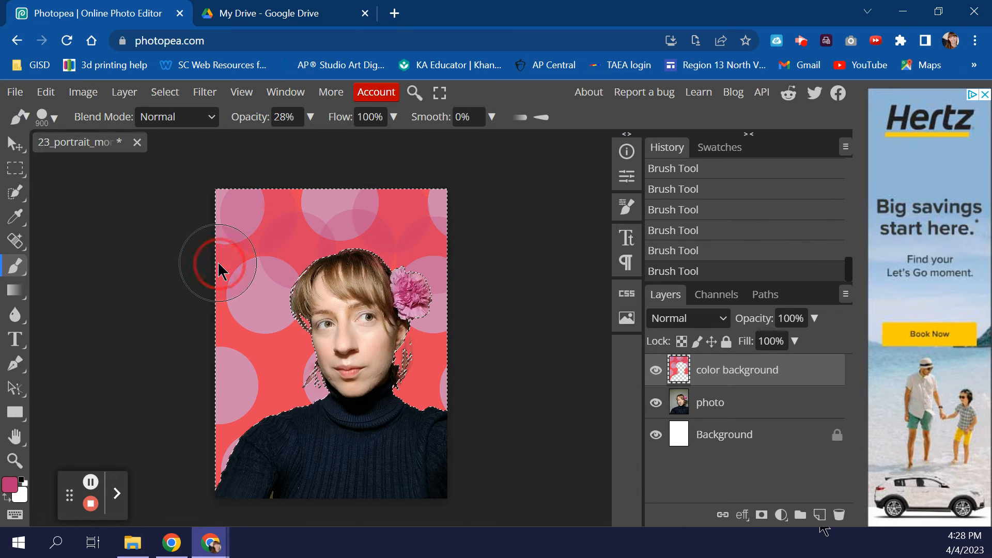
pyautogui.click(326, 202)
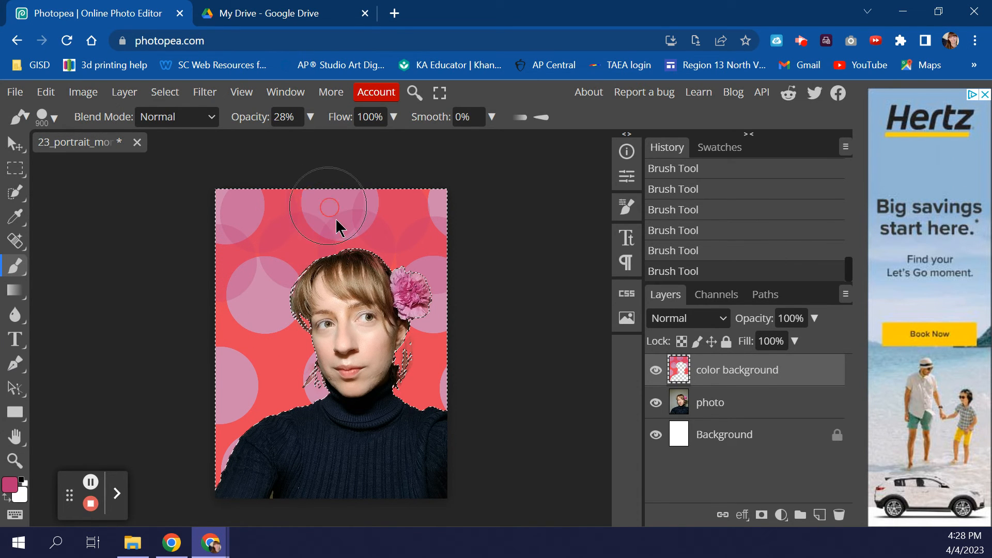
pyautogui.click(264, 292)
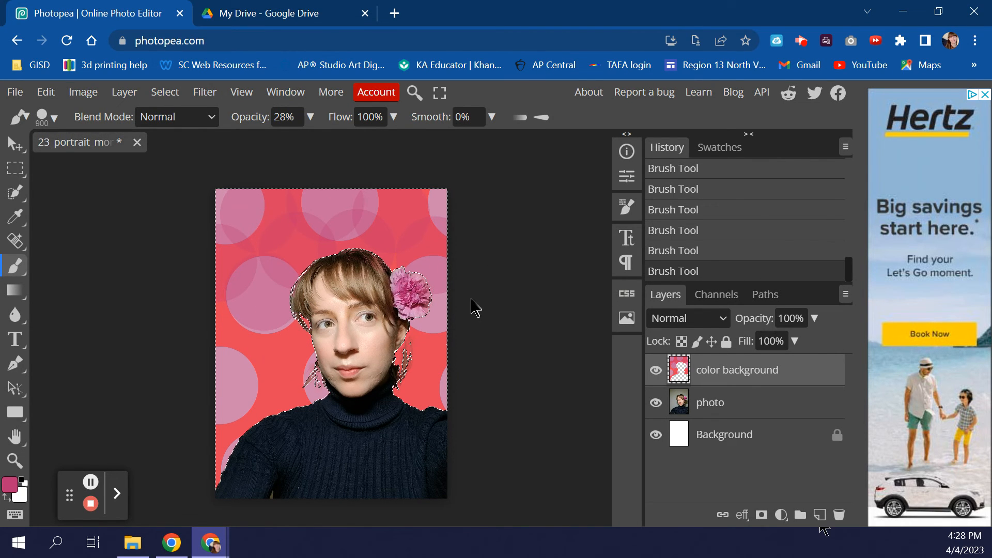
# Revert the history to remove all translucent dark pink dots while keeping the complete set of light pink polka dots.
pyautogui.hotkey('ctrl', 'z')
pyautogui.hotkey('ctrl', 'z')
pyautogui.hotkey('ctrl', 'z')
pyautogui.hotkey('ctrl', 'z')
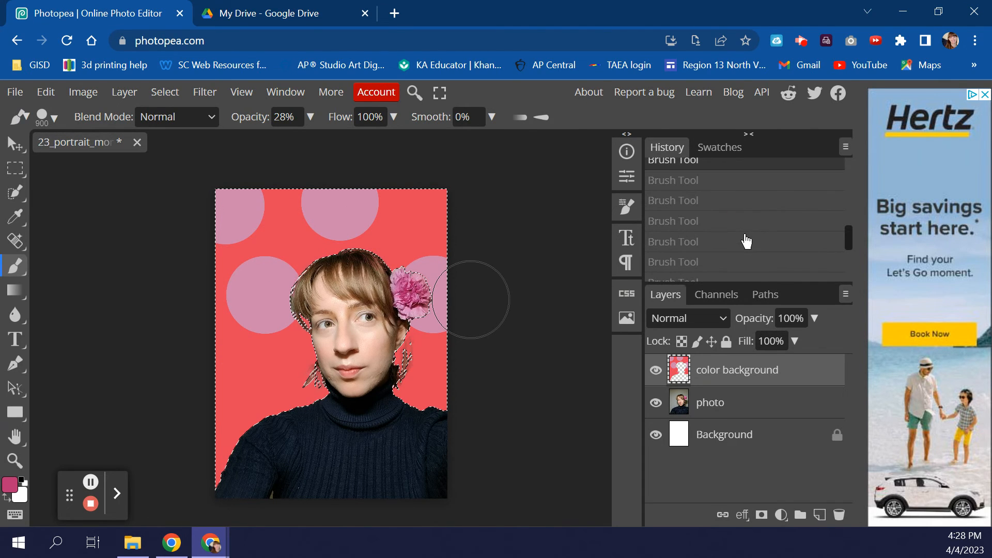
pyautogui.click(746, 241)
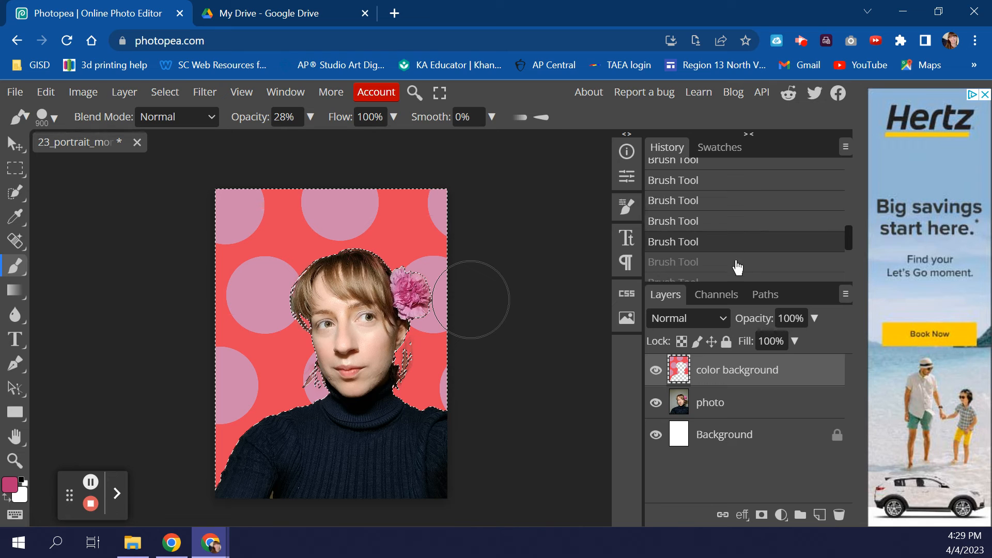
pyautogui.click(737, 263)
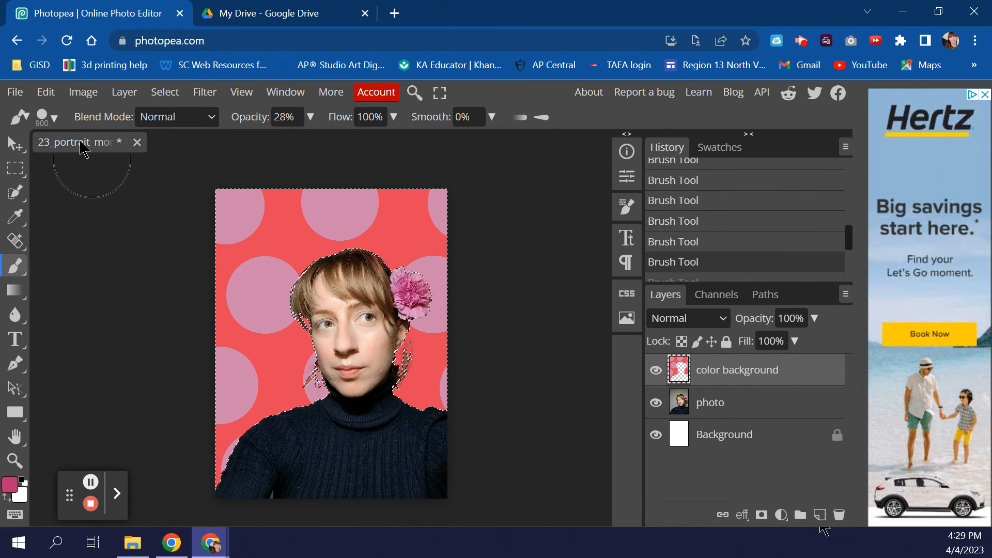
# Set the 900 px brush's hardness to 3% for soft edges.
pyautogui.click(59, 120)
pyautogui.click(123, 199)
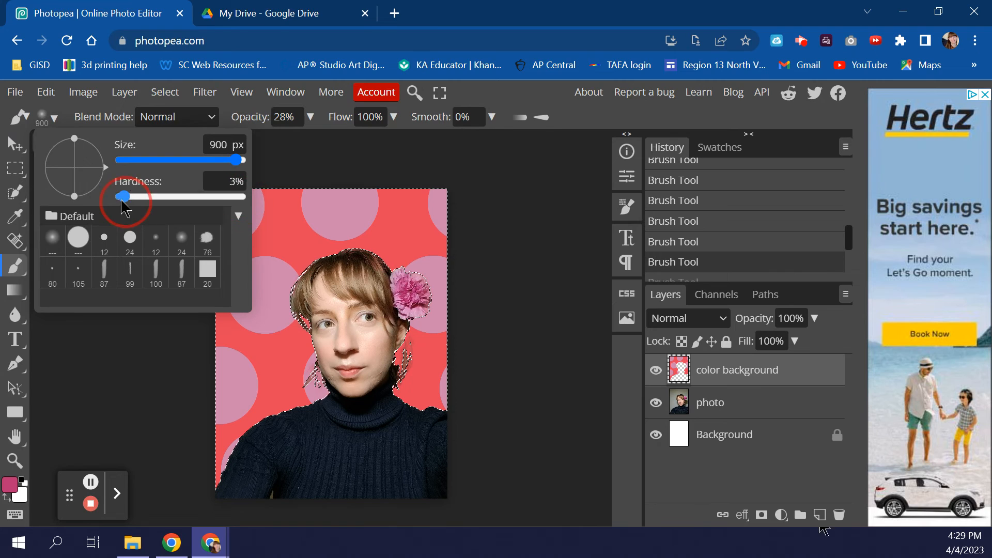
pyautogui.click(55, 119)
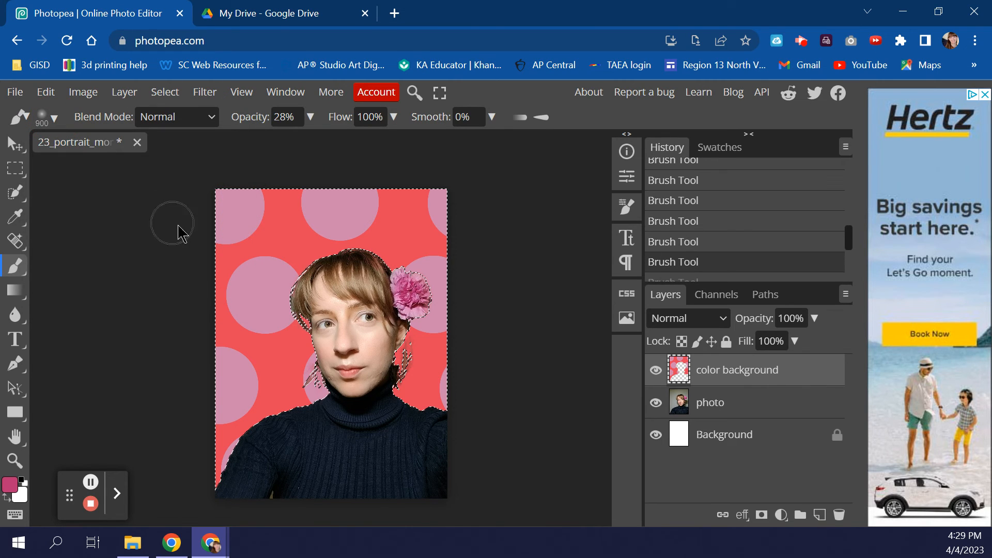
# Stamp soft dark pink spots in the coral gaps and on the centers of the light pink dots around the person.
pyautogui.click(284, 238)
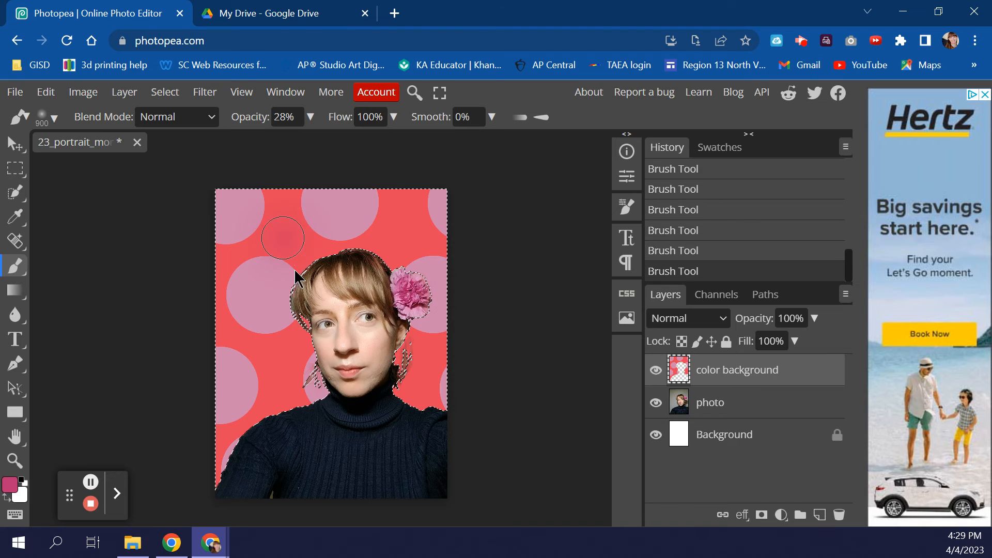
pyautogui.click(401, 240)
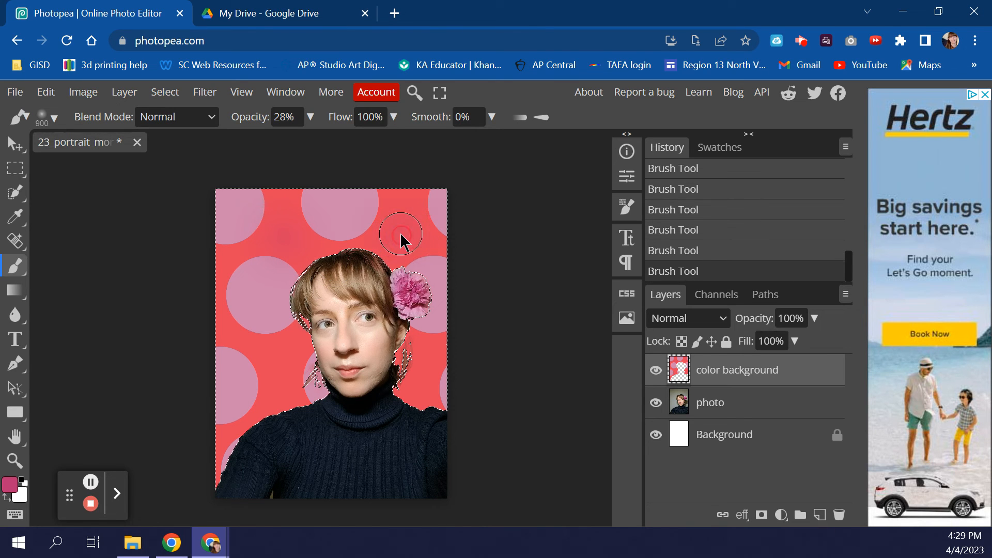
pyautogui.click(341, 206)
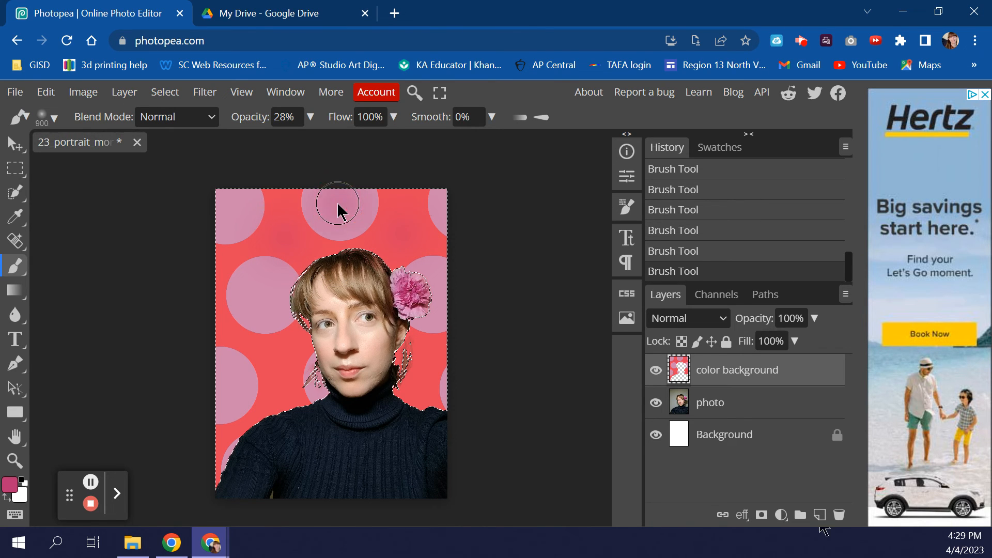
pyautogui.click(224, 211)
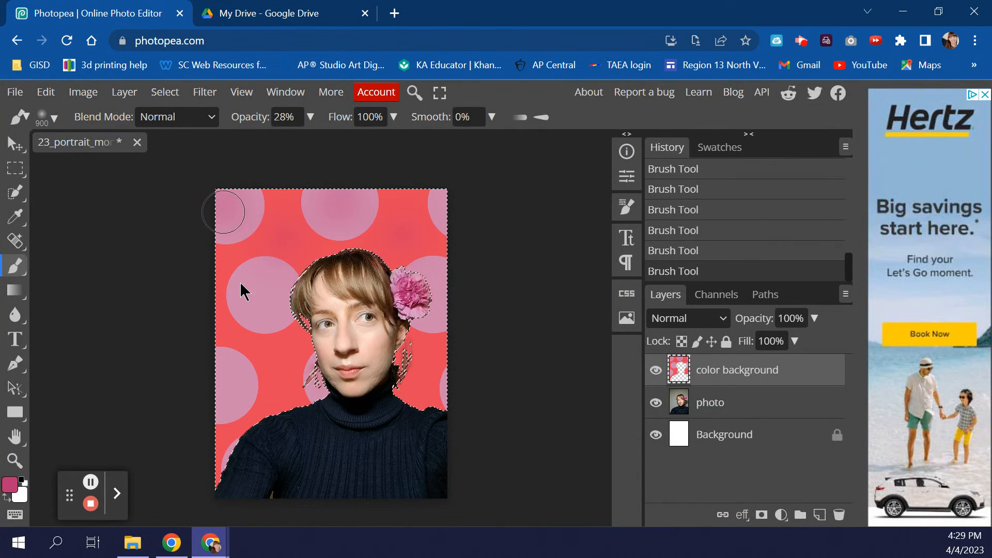
pyautogui.click(265, 294)
pyautogui.click(441, 298)
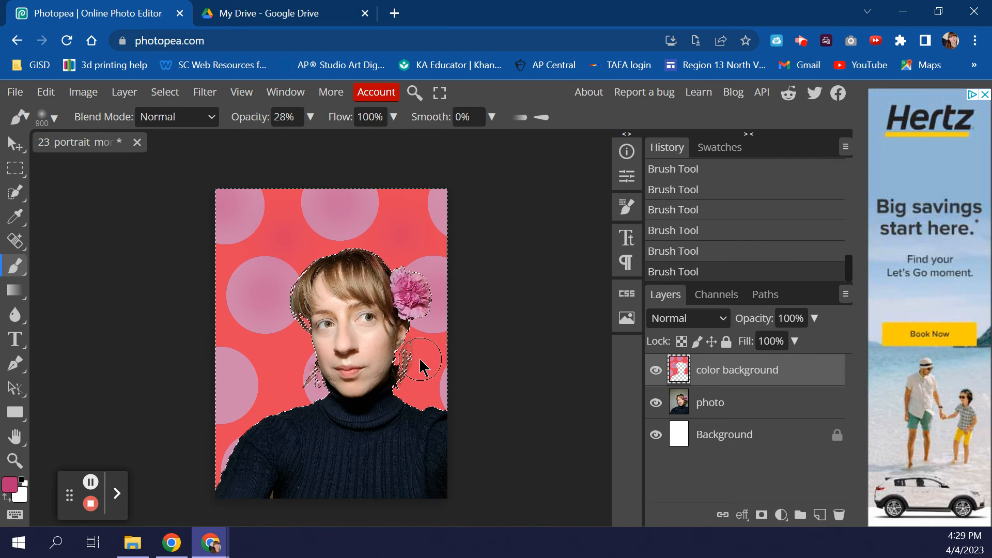
pyautogui.click(278, 358)
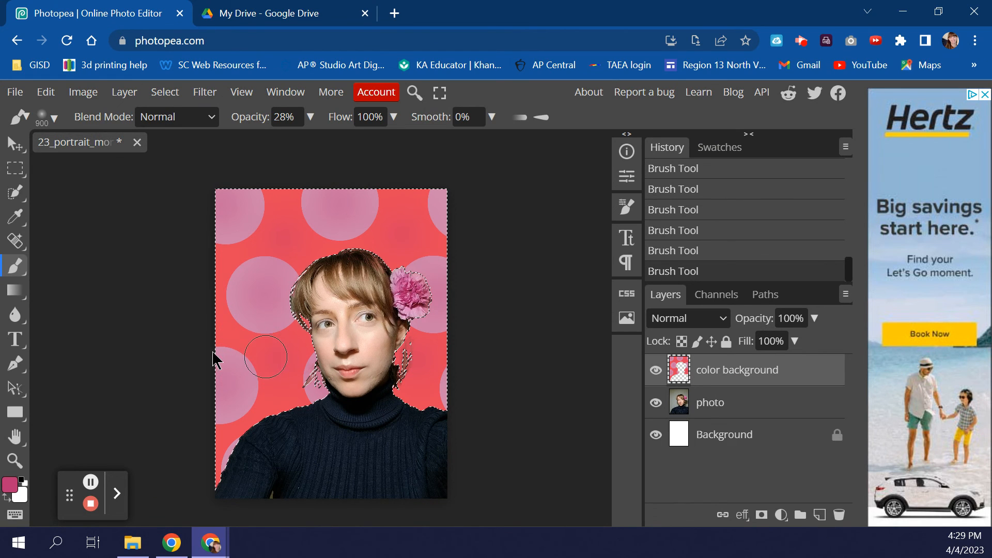
# Subtract two rectangular areas from the backdrop selection, one on each side of the dot above the head.
pyautogui.click(16, 176)
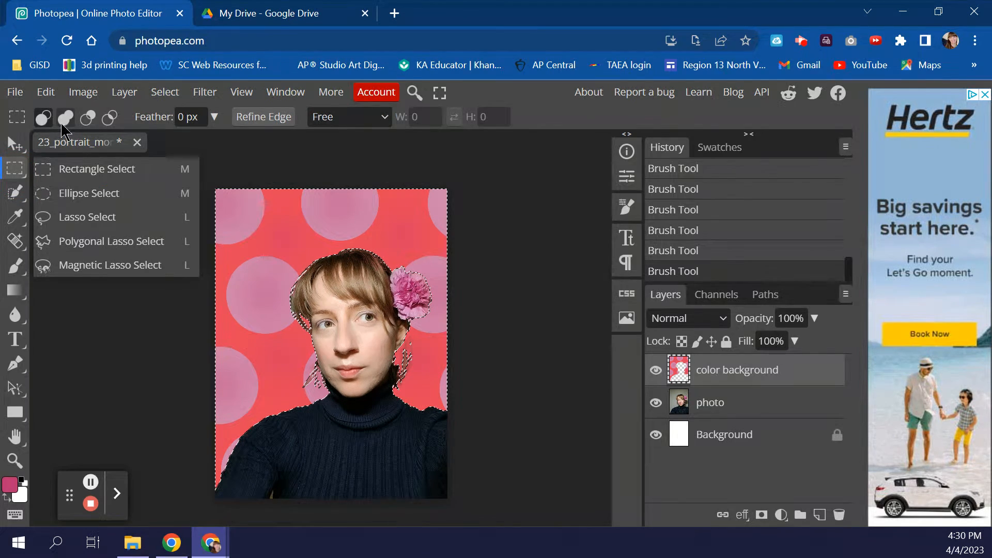
pyautogui.click(88, 117)
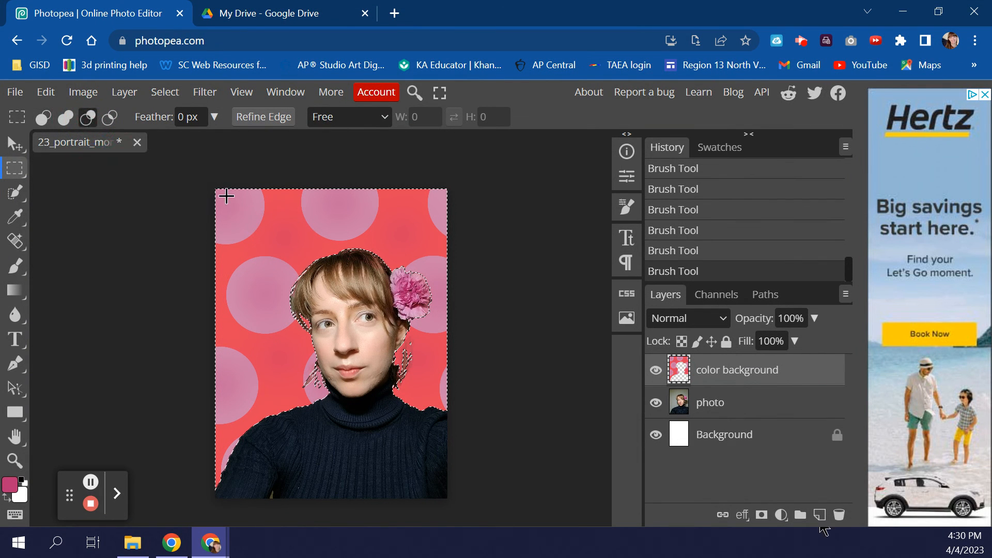
pyautogui.moveTo(249, 204); pyautogui.dragTo(309, 253)
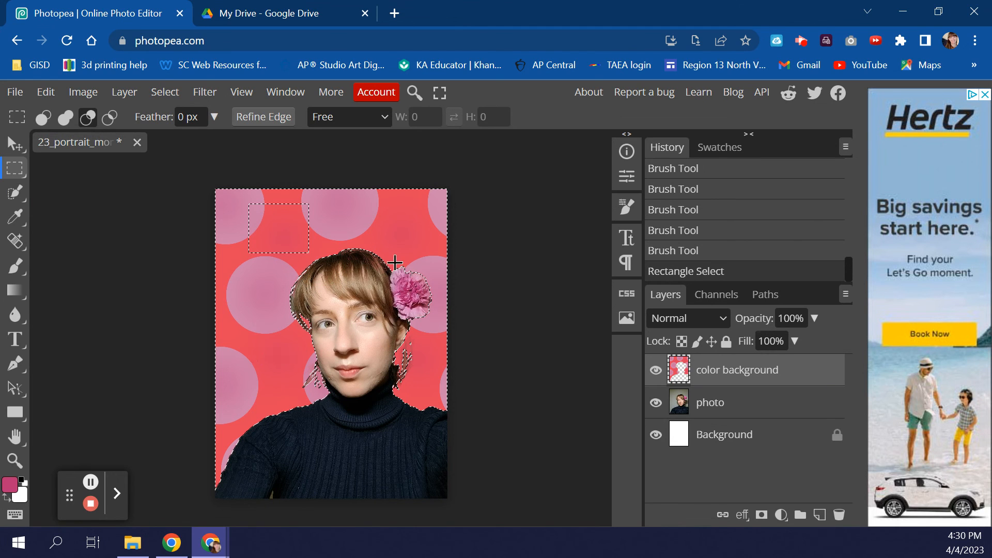
pyautogui.moveTo(376, 200); pyautogui.dragTo(435, 251)
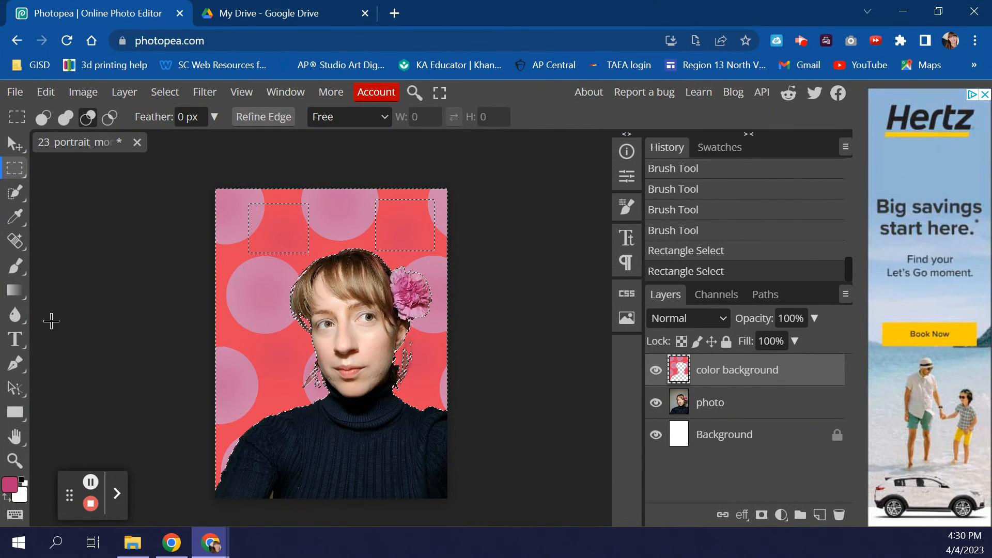
# Paint dark pink across the selected backdrop with a 1600 px brush at 62% opacity and clear the selection.
pyautogui.click(15, 264)
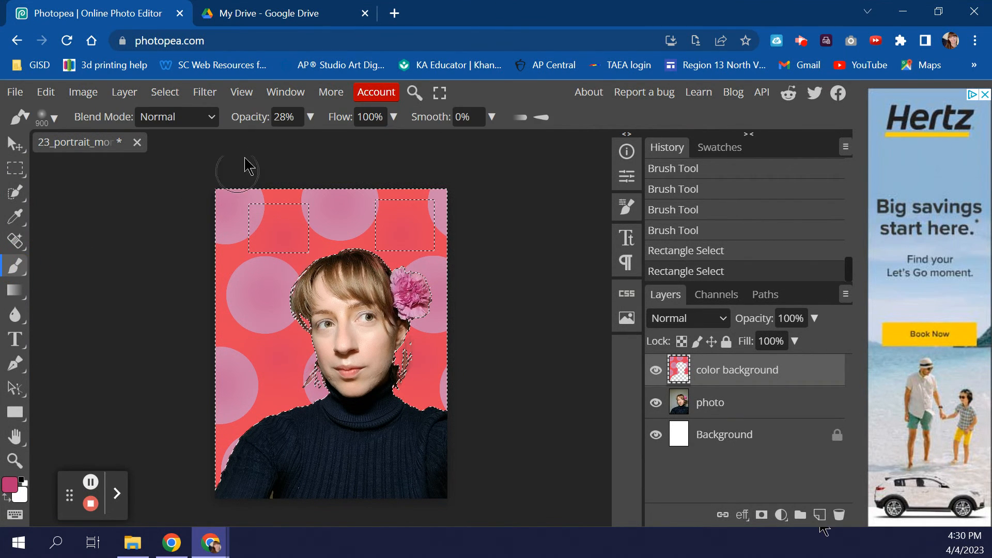
pyautogui.click(310, 117)
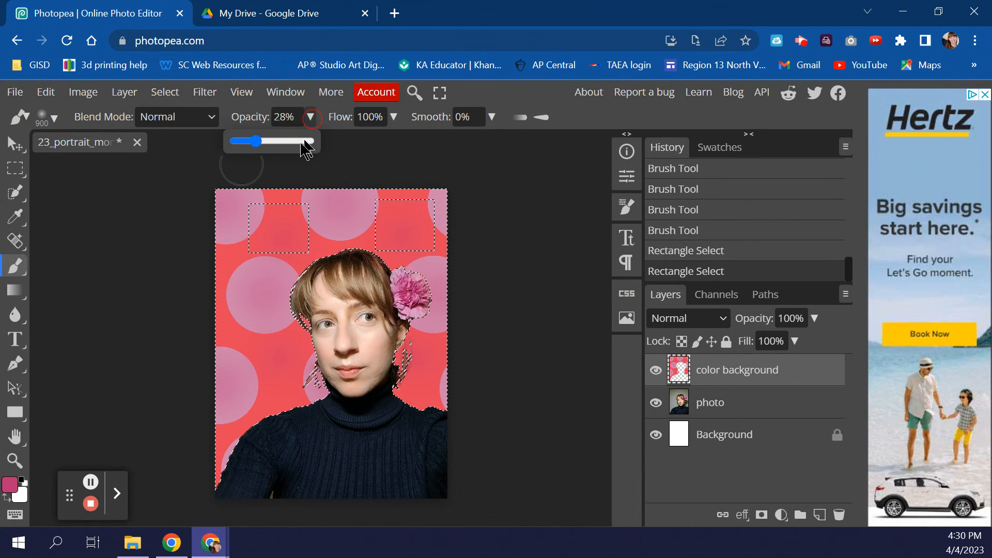
pyautogui.moveTo(261, 142); pyautogui.dragTo(278, 144)
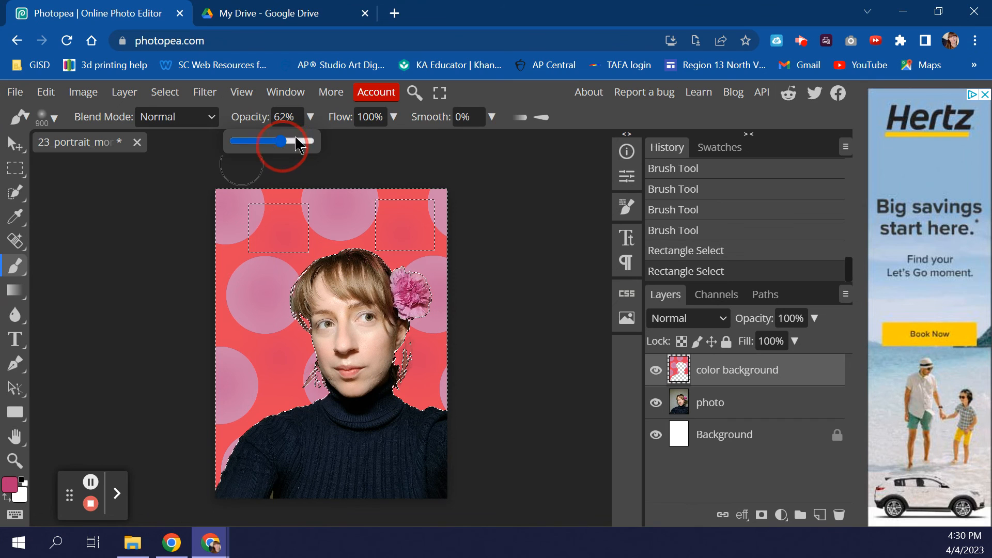
pyautogui.press(']')
pyautogui.press(']')
pyautogui.press(']')
pyautogui.press(']')
pyautogui.press(']')
pyautogui.press(']')
pyautogui.press(']')
pyautogui.moveTo(333, 233)
pyautogui.mouseDown()
pyautogui.moveTo(354, 251)
pyautogui.moveTo(443, 188)
pyautogui.moveTo(467, 206)
pyautogui.moveTo(457, 220)
pyautogui.moveTo(381, 212)
pyautogui.moveTo(290, 220)
pyautogui.moveTo(258, 233)
pyautogui.moveTo(174, 300)
pyautogui.moveTo(191, 357)
pyautogui.moveTo(303, 355)
pyautogui.moveTo(324, 340)
pyautogui.moveTo(332, 290)
pyautogui.moveTo(424, 291)
pyautogui.moveTo(486, 274)
pyautogui.moveTo(564, 332)
pyautogui.mouseUp()
pyautogui.hotkey('ctrl', 'd')
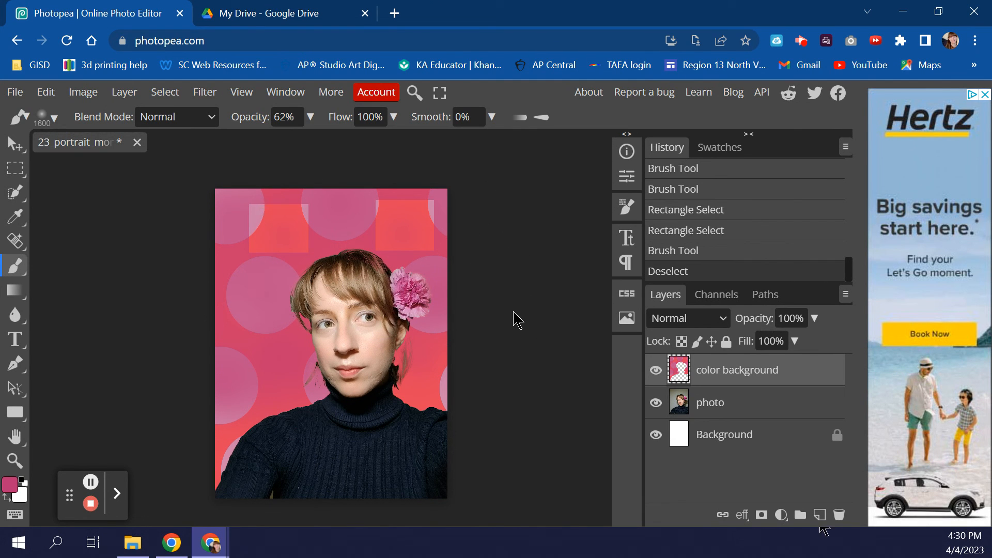
# Revert the history to the brush stroke before both rectangular selection cuts, undoing the large dark pink stroke and the deselection.
pyautogui.click(686, 235)
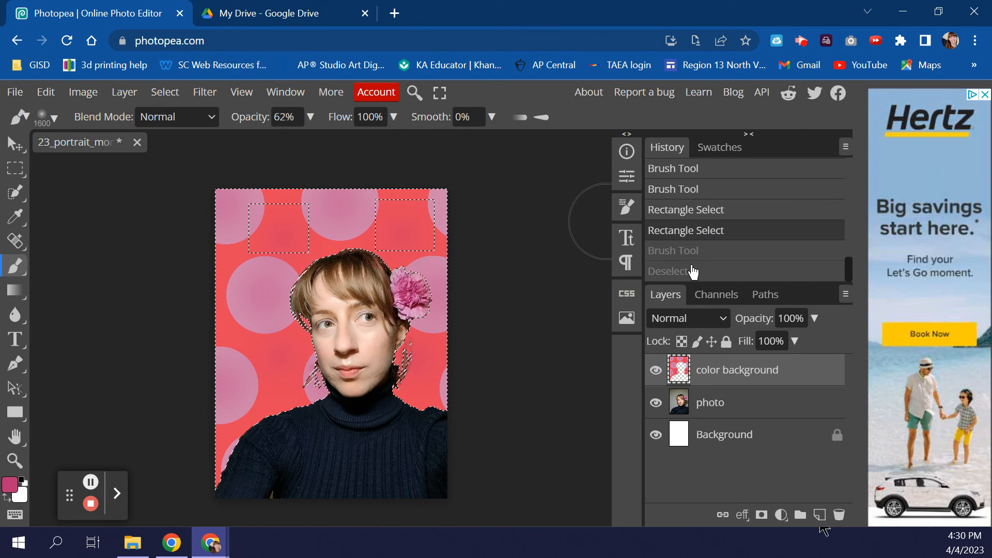
pyautogui.click(724, 212)
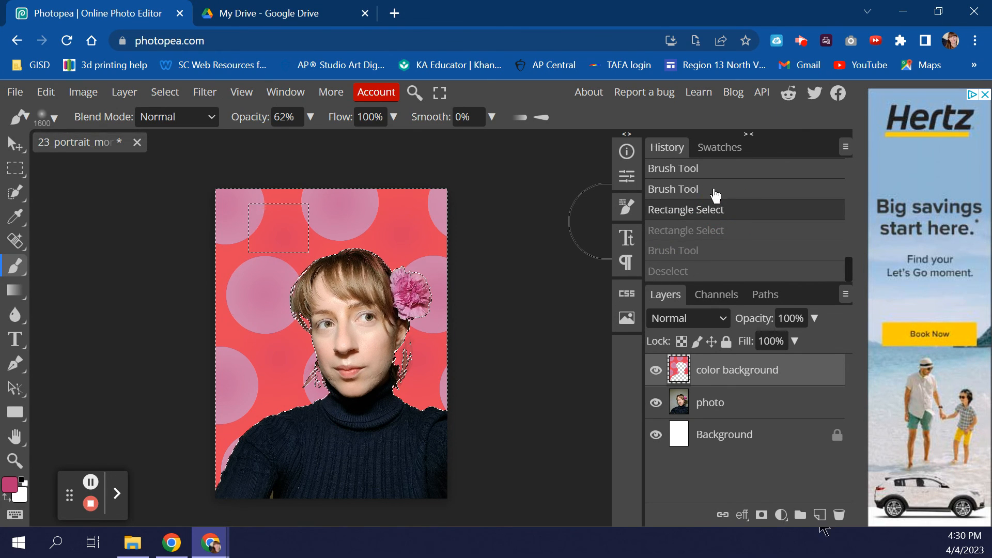
pyautogui.click(719, 190)
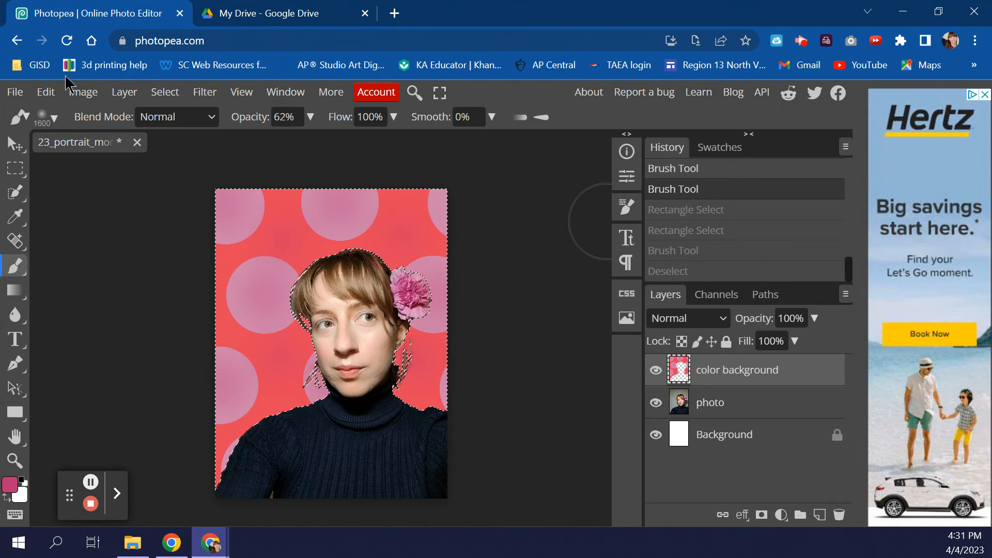
# Save the portrait as a PSD in the Pictures folder, keeping the suggested file name.
pyautogui.click(15, 93)
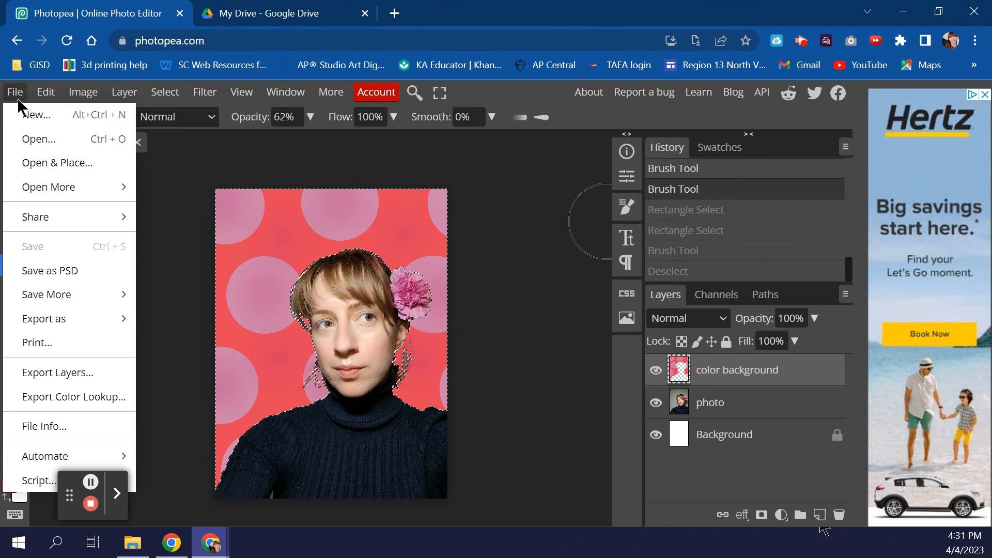
pyautogui.click(88, 271)
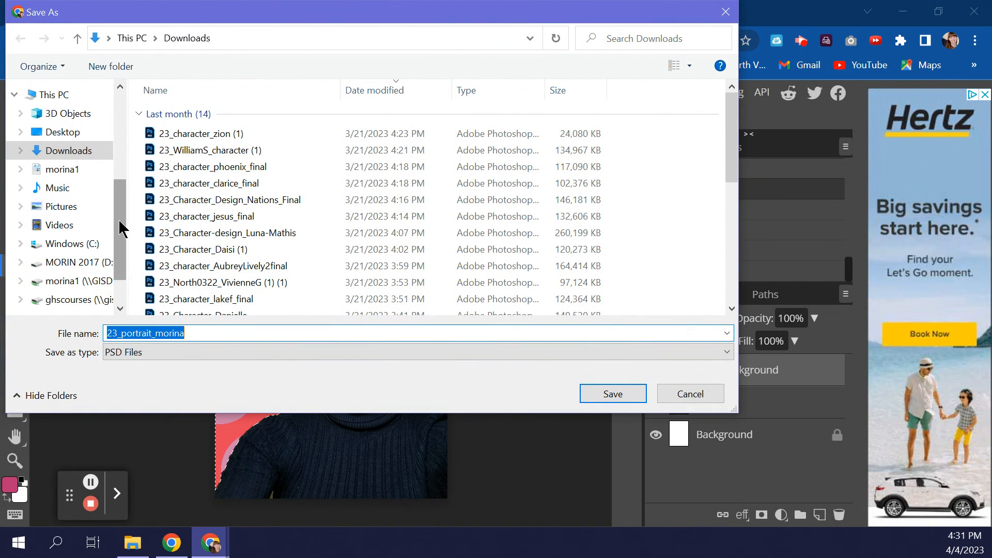
pyautogui.moveTo(122, 222); pyautogui.dragTo(112, 134)
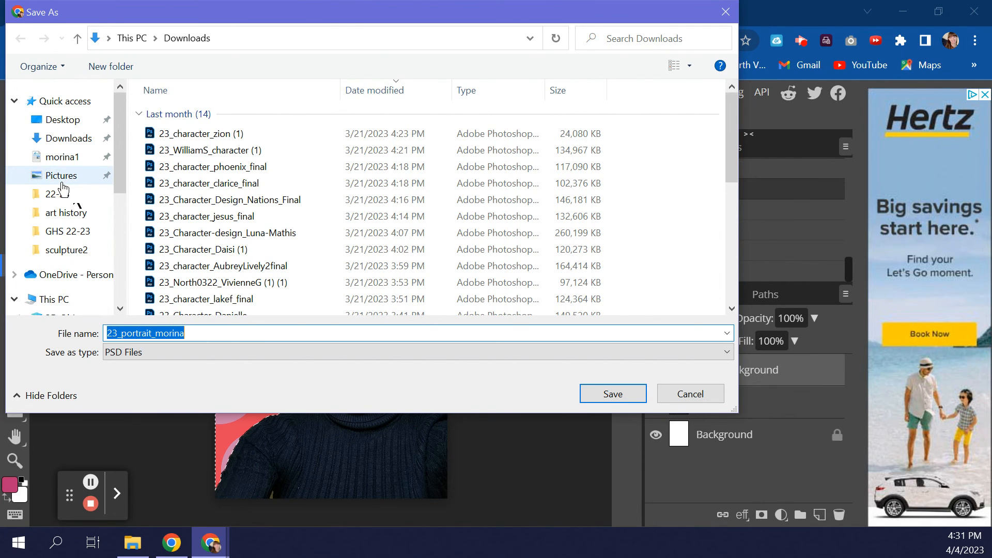
pyautogui.click(191, 333)
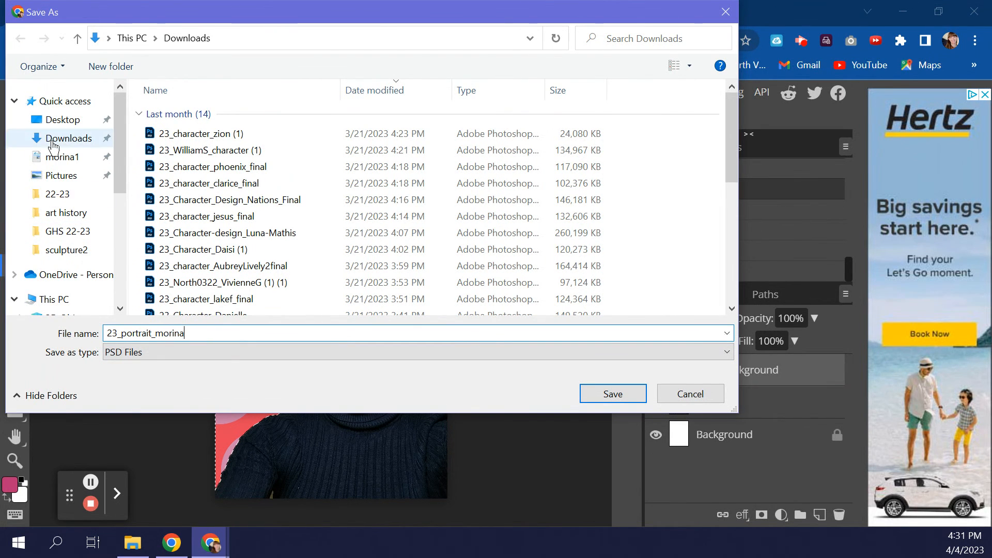
pyautogui.click(72, 198)
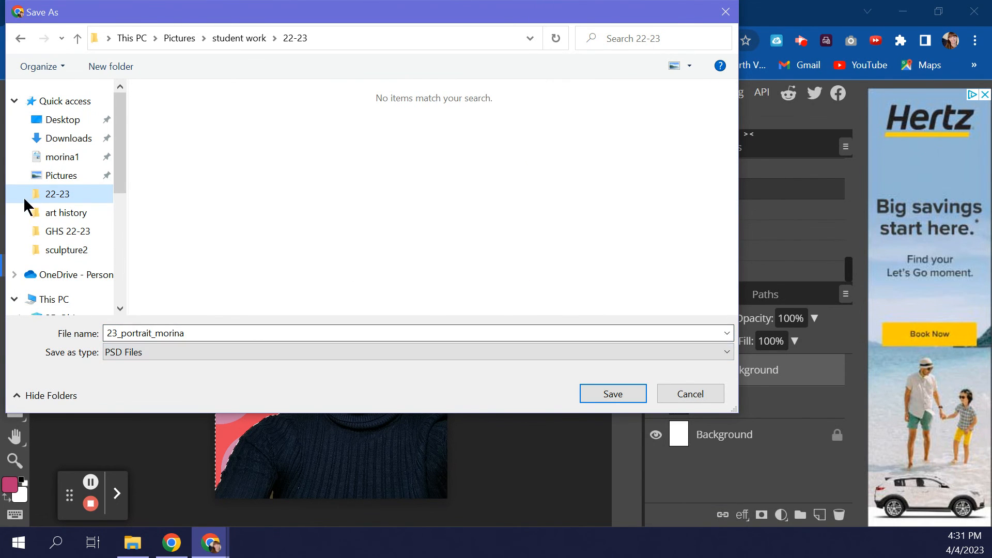
pyautogui.click(47, 176)
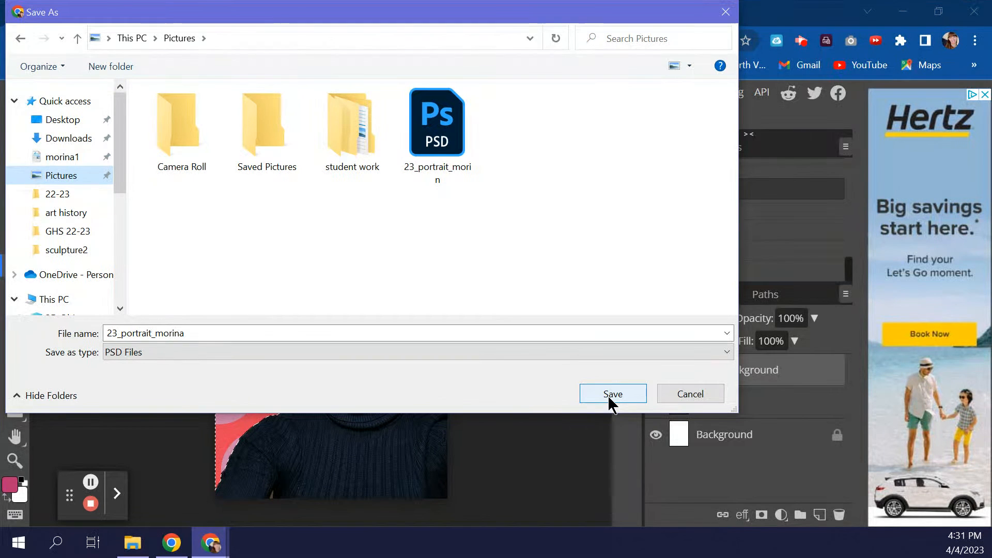
pyautogui.click(609, 397)
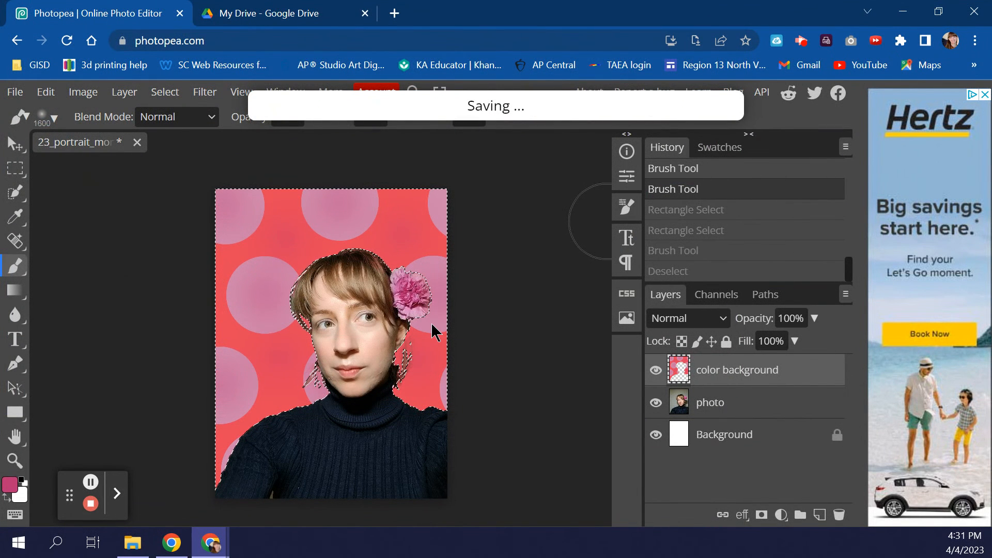